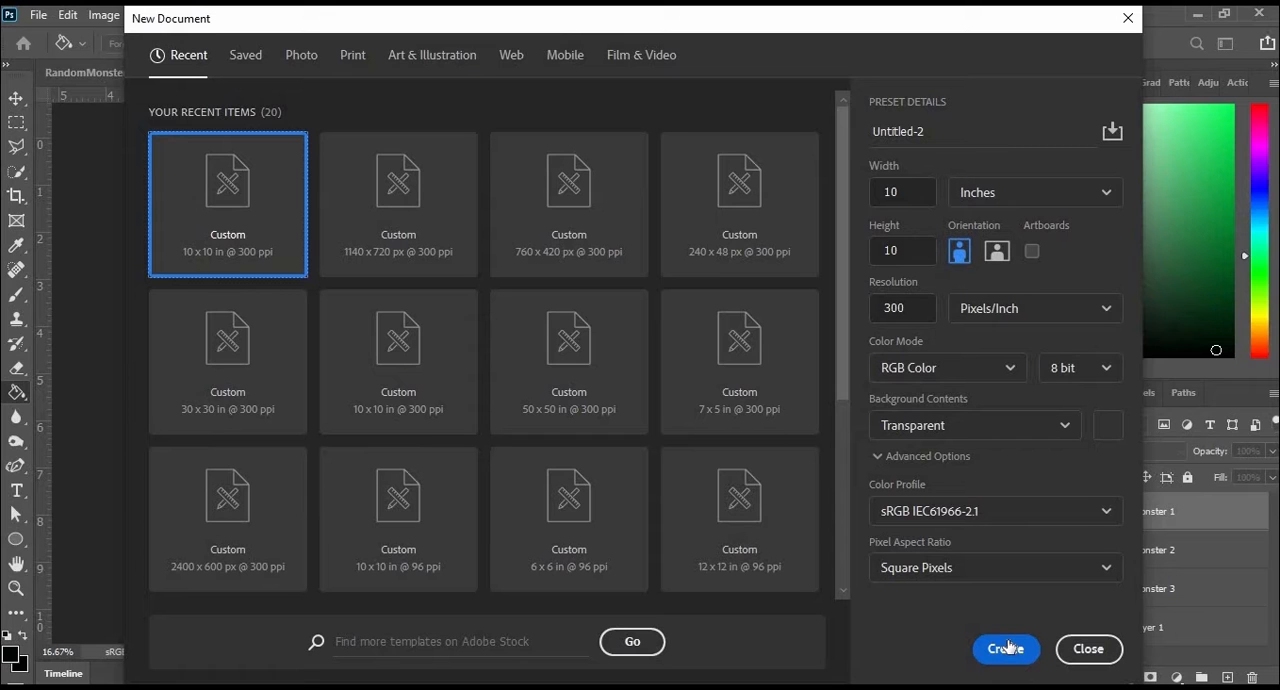
# - Create a transparent 10 x 10 inch document at 300 ppi and brush a closed, rounded black outline near the canvas centre
pyautogui.click(1005, 648)
pyautogui.press('b')
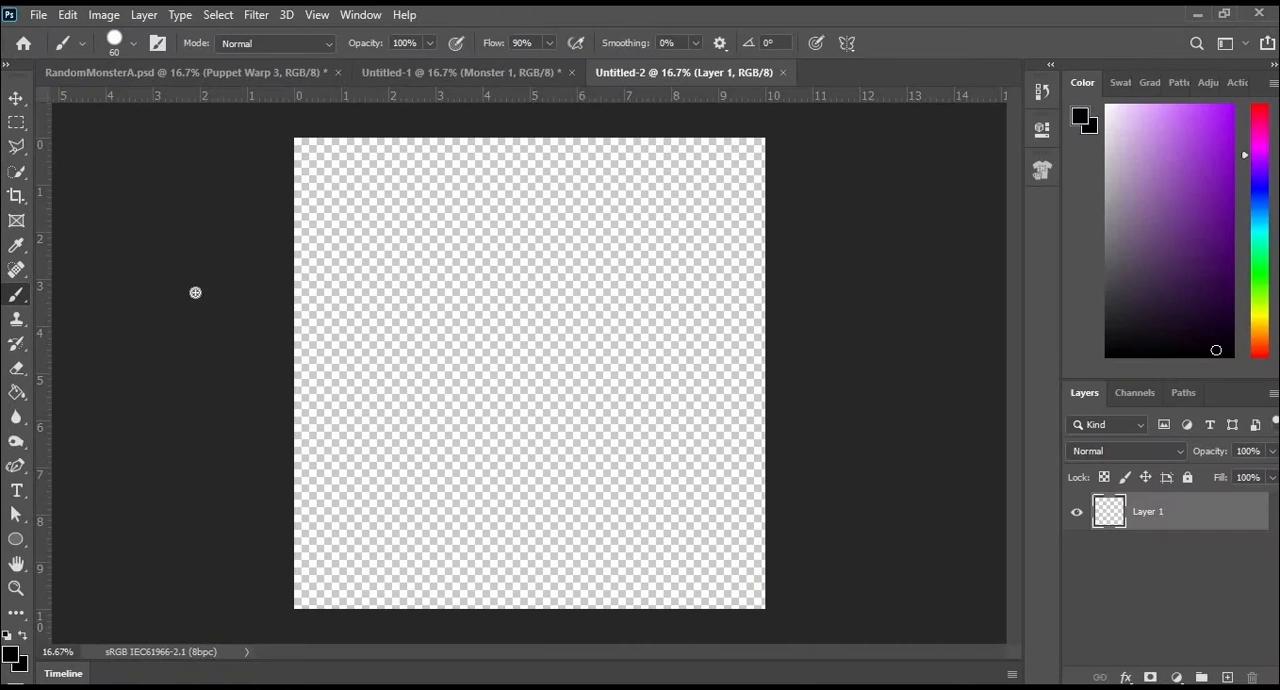
pyautogui.moveTo(521, 255)
pyautogui.mouseDown()
pyautogui.moveTo(417, 377)
pyautogui.moveTo(623, 434)
pyautogui.moveTo(591, 269)
pyautogui.moveTo(519, 256)
pyautogui.moveTo(594, 270)
pyautogui.mouseUp()
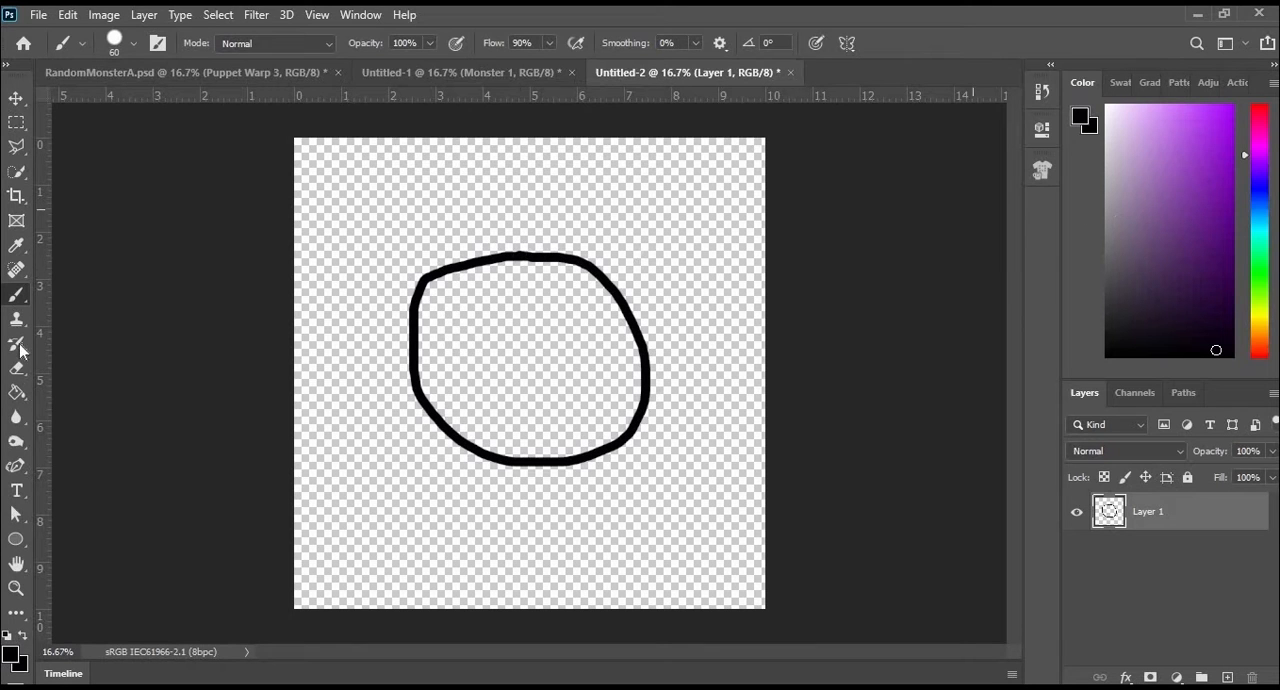
# - Fill the inside of the outline with black using the Paint Bucket, including the thin gap along its edge
pyautogui.press('g')
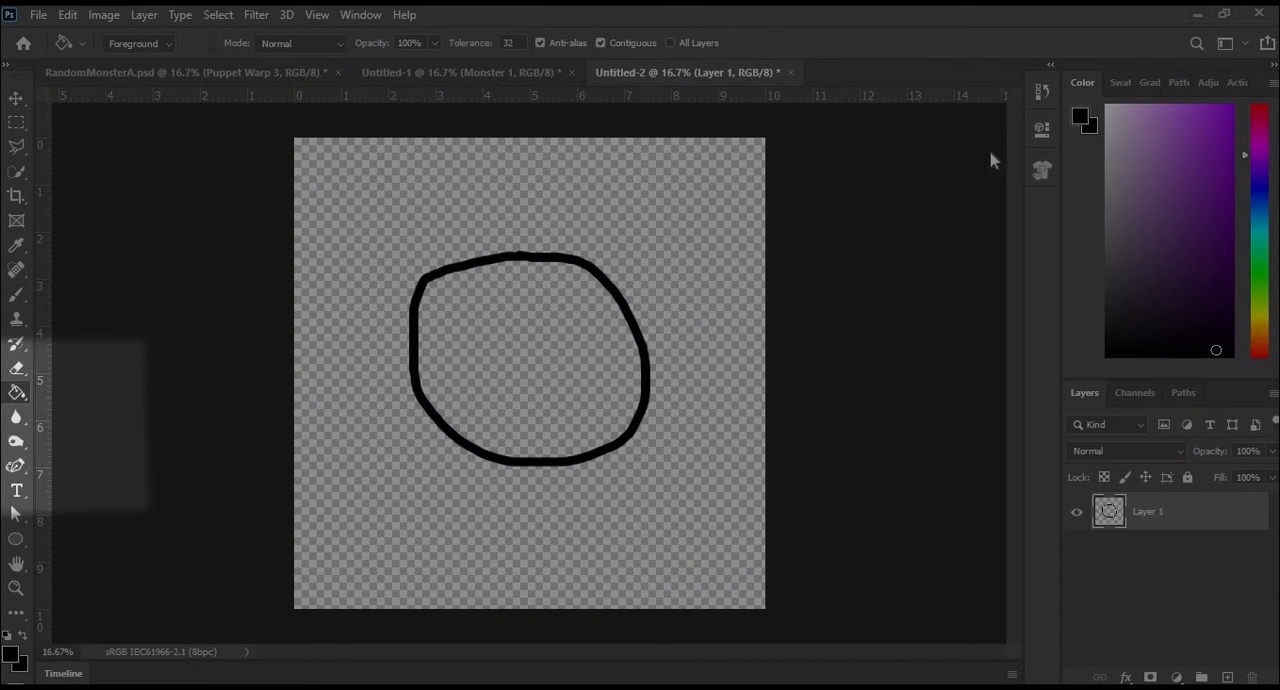
pyautogui.click(565, 322)
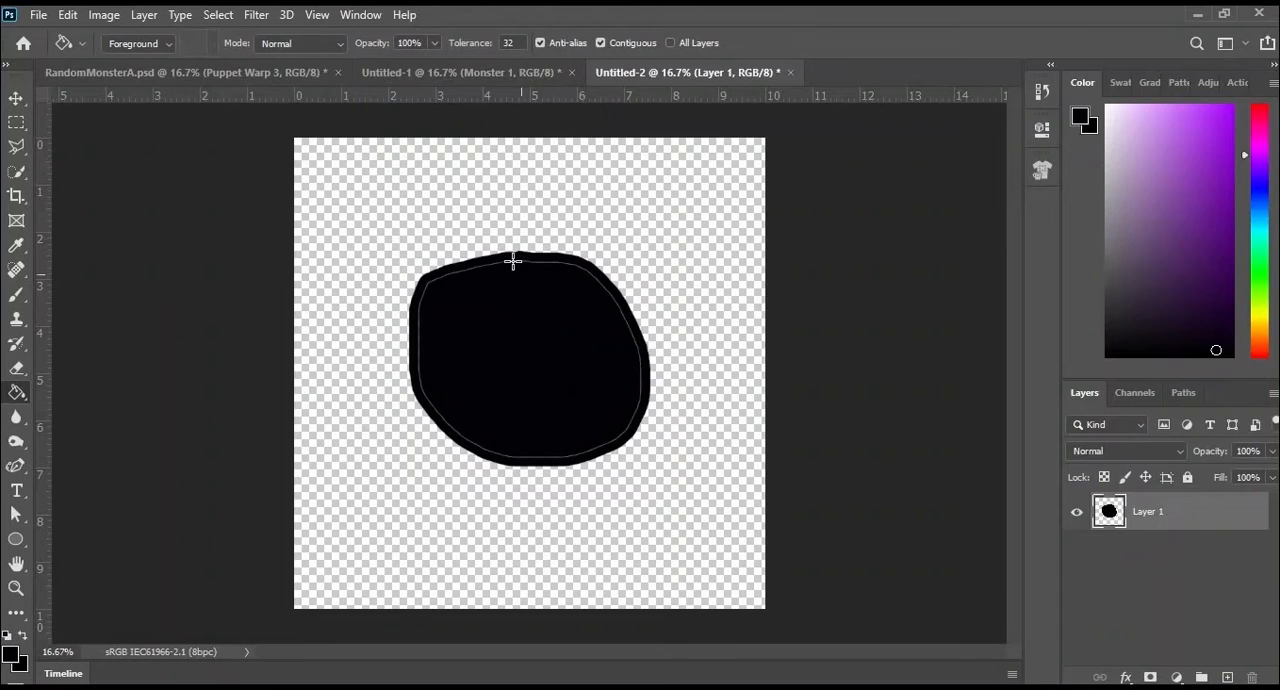
pyautogui.click(547, 330)
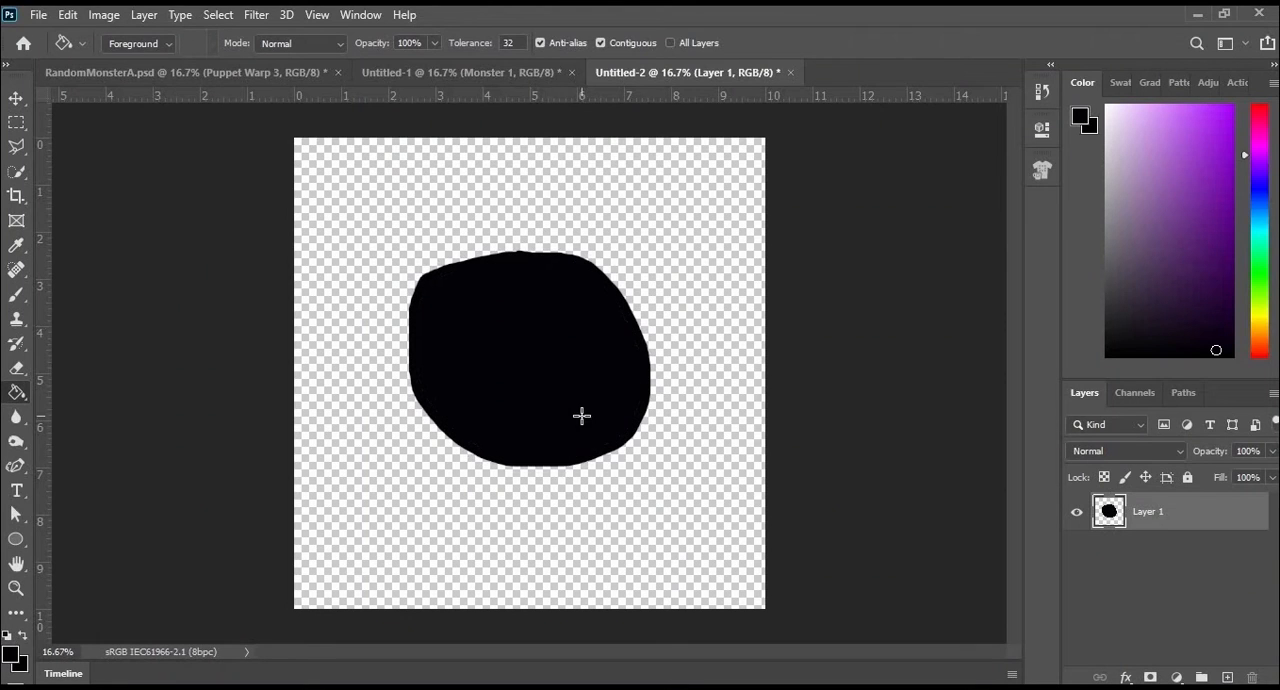
# - Recolour the filled shape purple and then teal green with the Paint Bucket
pyautogui.click(1207, 190)
pyautogui.click(617, 347)
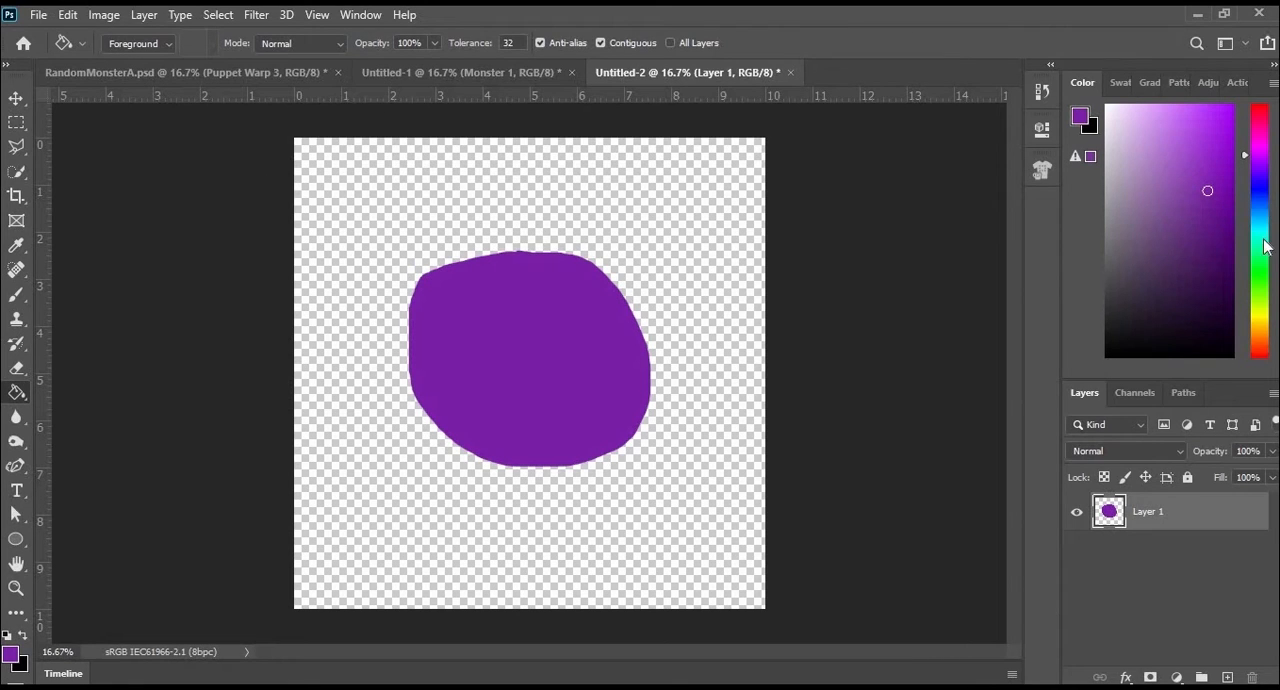
pyautogui.click(552, 424)
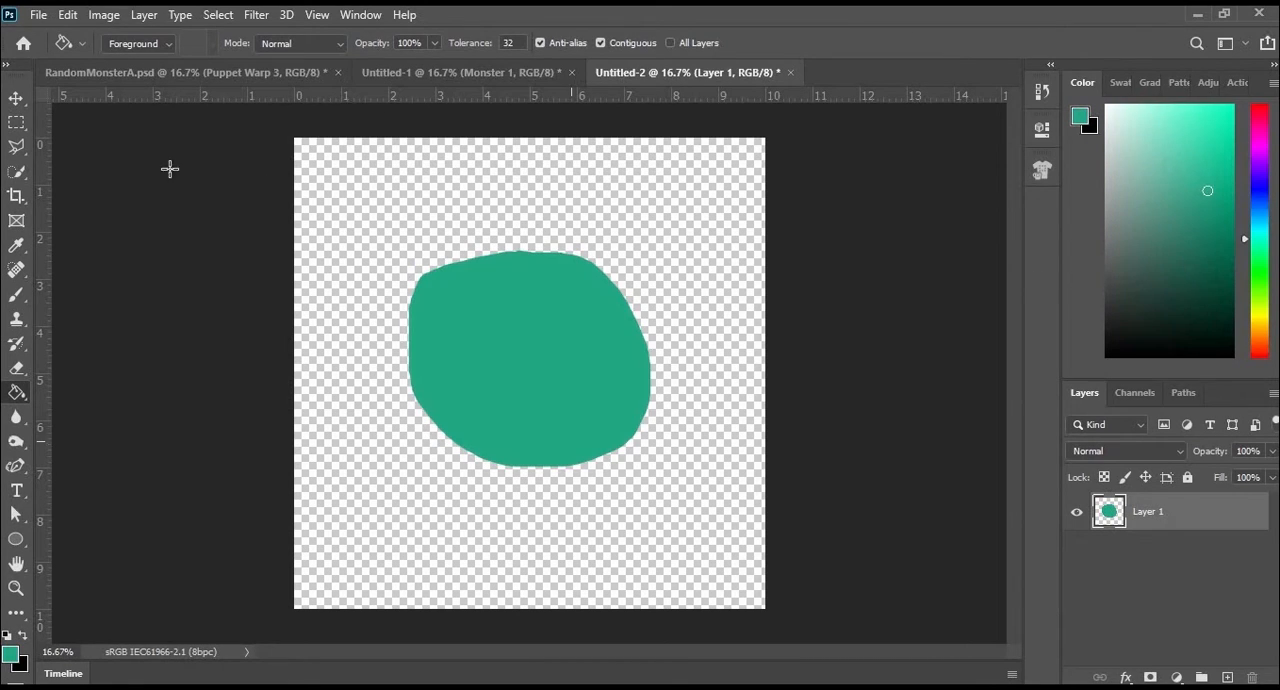
# - Start Puppet Warp on the green shape and place pins around its edge
pyautogui.click(69, 16)
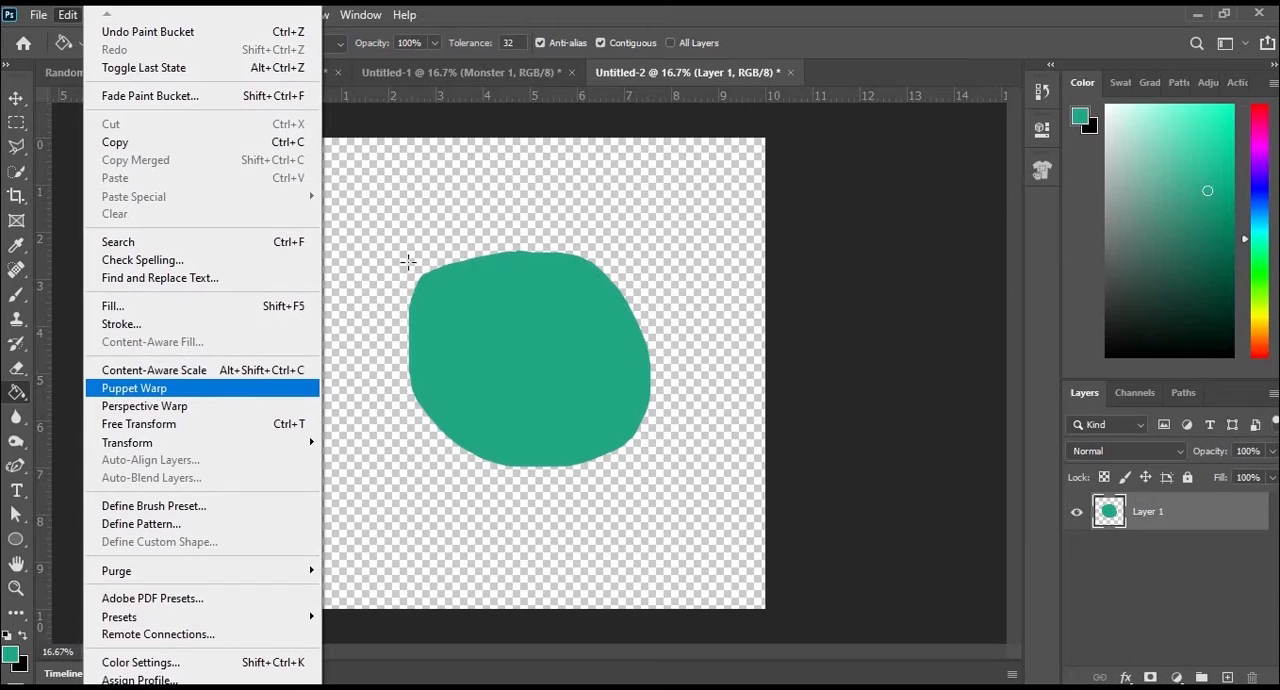
pyautogui.click(134, 388)
pyautogui.click(424, 274)
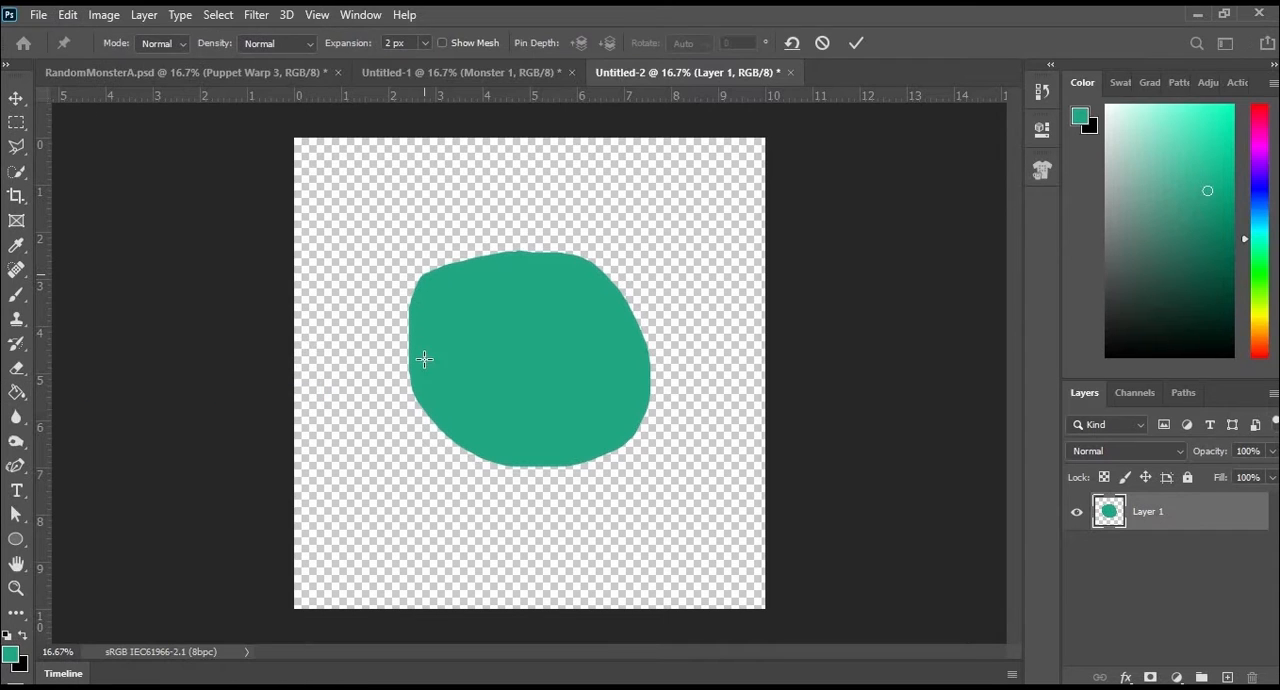
pyautogui.click(622, 300)
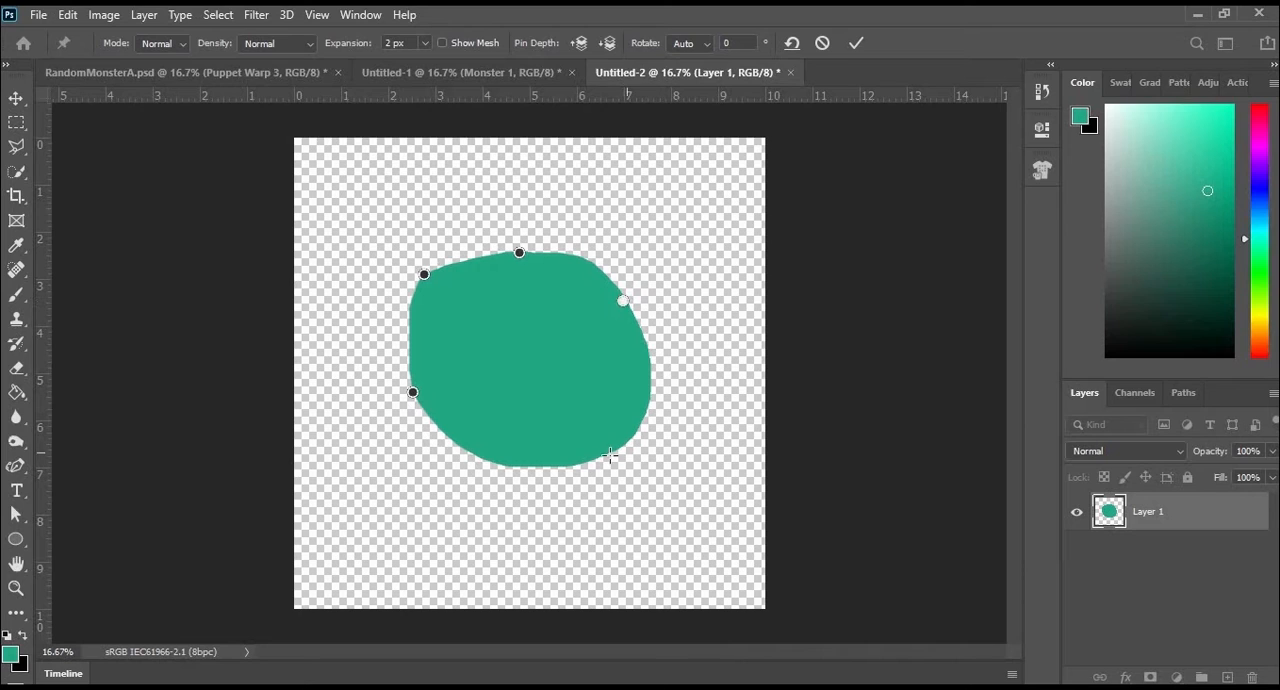
# - Warp the shape by pulling its upper-right, lower and right-edge pins outward, the top pin far left and the left pin inward
pyautogui.moveTo(622, 300); pyautogui.dragTo(693, 178)
pyautogui.moveTo(522, 257); pyautogui.dragTo(358, 344)
pyautogui.moveTo(412, 393); pyautogui.dragTo(480, 351)
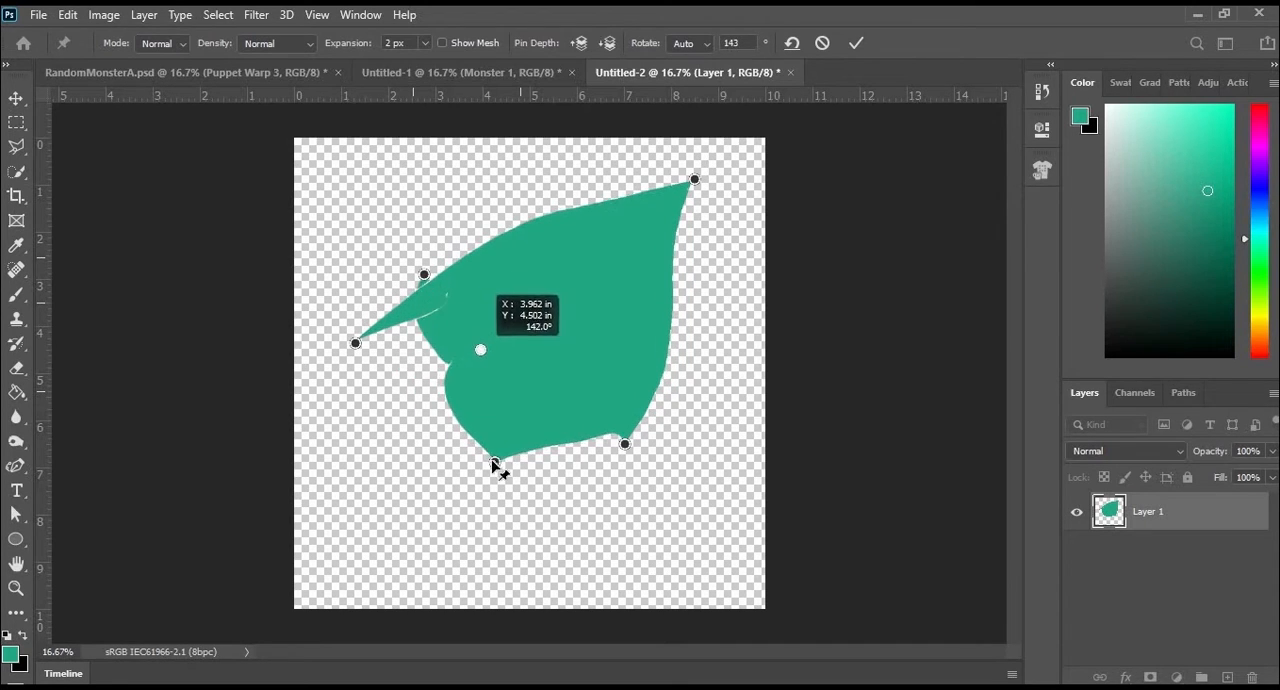
pyautogui.moveTo(495, 462); pyautogui.dragTo(440, 537)
pyautogui.moveTo(625, 444); pyautogui.dragTo(705, 481)
pyautogui.moveTo(677, 321); pyautogui.dragTo(744, 277)
# - Pull the top and left pins of the shape outward, adding pins along the upper edge to form more points
pyautogui.moveTo(356, 343); pyautogui.dragTo(511, 172)
pyautogui.moveTo(609, 194); pyautogui.dragTo(621, 166)
pyautogui.moveTo(469, 237); pyautogui.dragTo(396, 187)
pyautogui.moveTo(424, 274); pyautogui.dragTo(336, 247)
pyautogui.moveTo(481, 351); pyautogui.dragTo(313, 309)
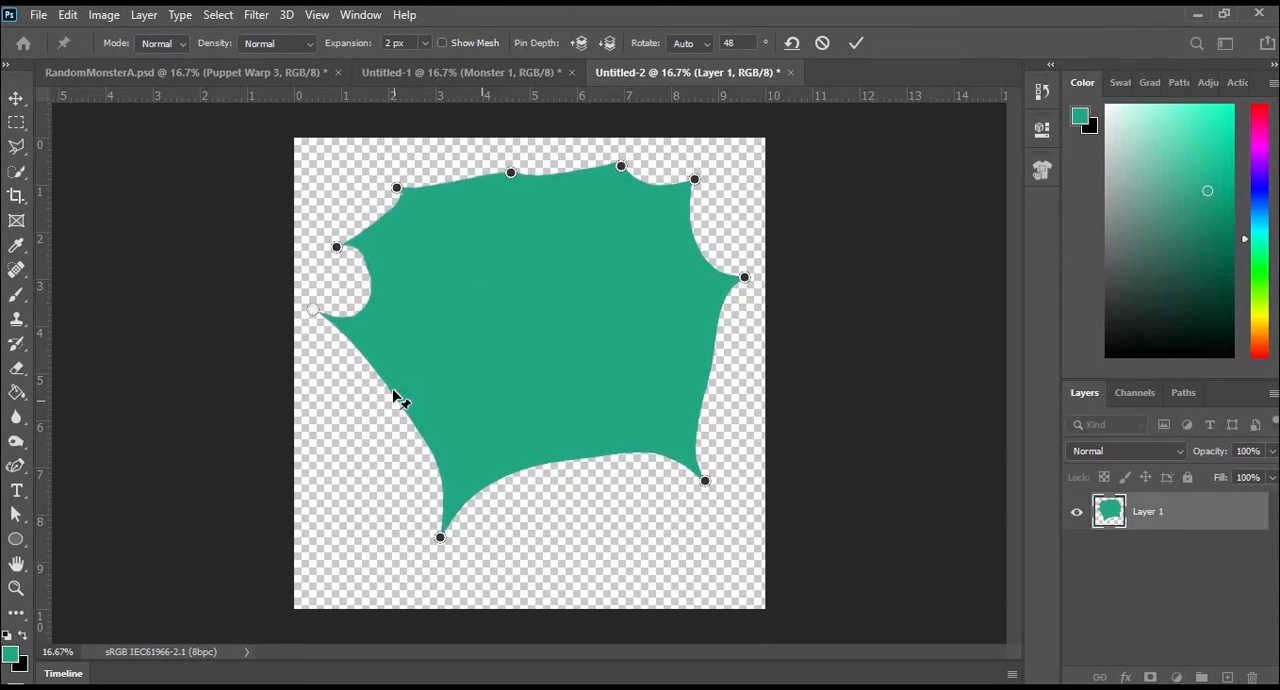
# - Pull extra points from the left, bottom and right edges, push two top pins down through the shape, and apply the warp
pyautogui.moveTo(399, 400); pyautogui.dragTo(361, 440)
pyautogui.moveTo(578, 467); pyautogui.dragTo(589, 508)
pyautogui.moveTo(720, 370); pyautogui.dragTo(740, 382)
pyautogui.moveTo(511, 172); pyautogui.dragTo(499, 151)
pyautogui.moveTo(621, 166); pyautogui.dragTo(604, 152)
pyautogui.moveTo(586, 219); pyautogui.dragTo(556, 563)
pyautogui.moveTo(500, 153); pyautogui.dragTo(474, 383)
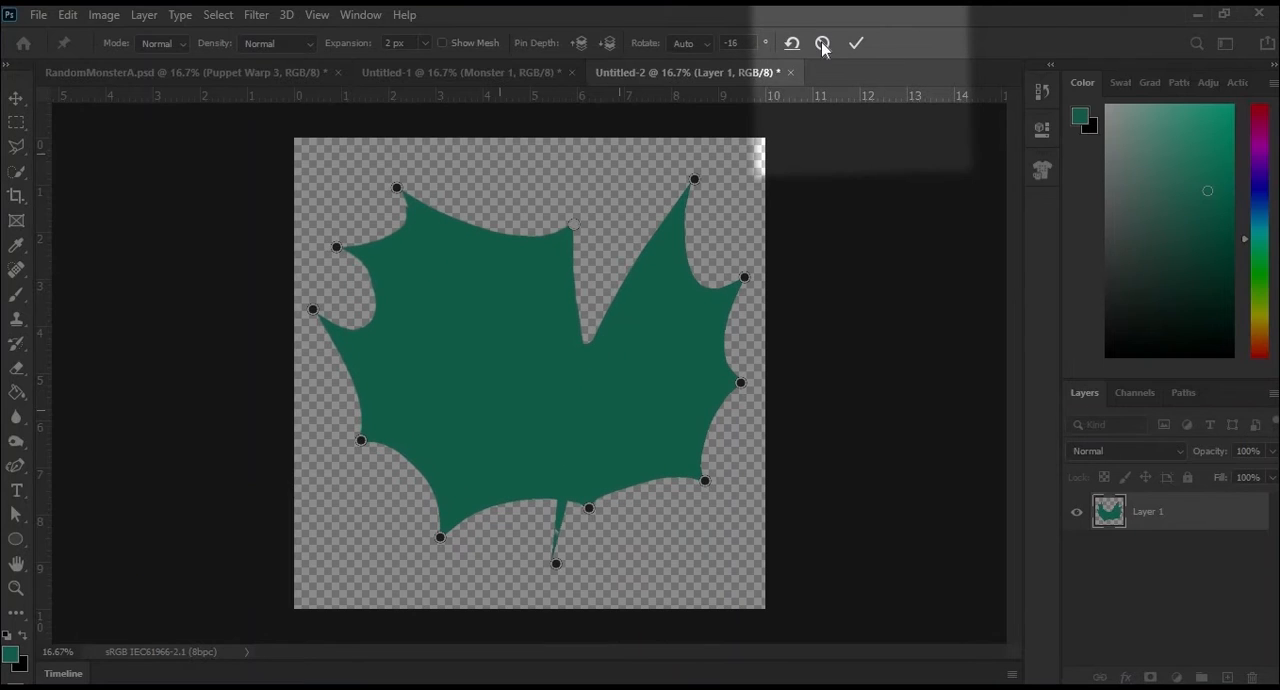
pyautogui.click(852, 48)
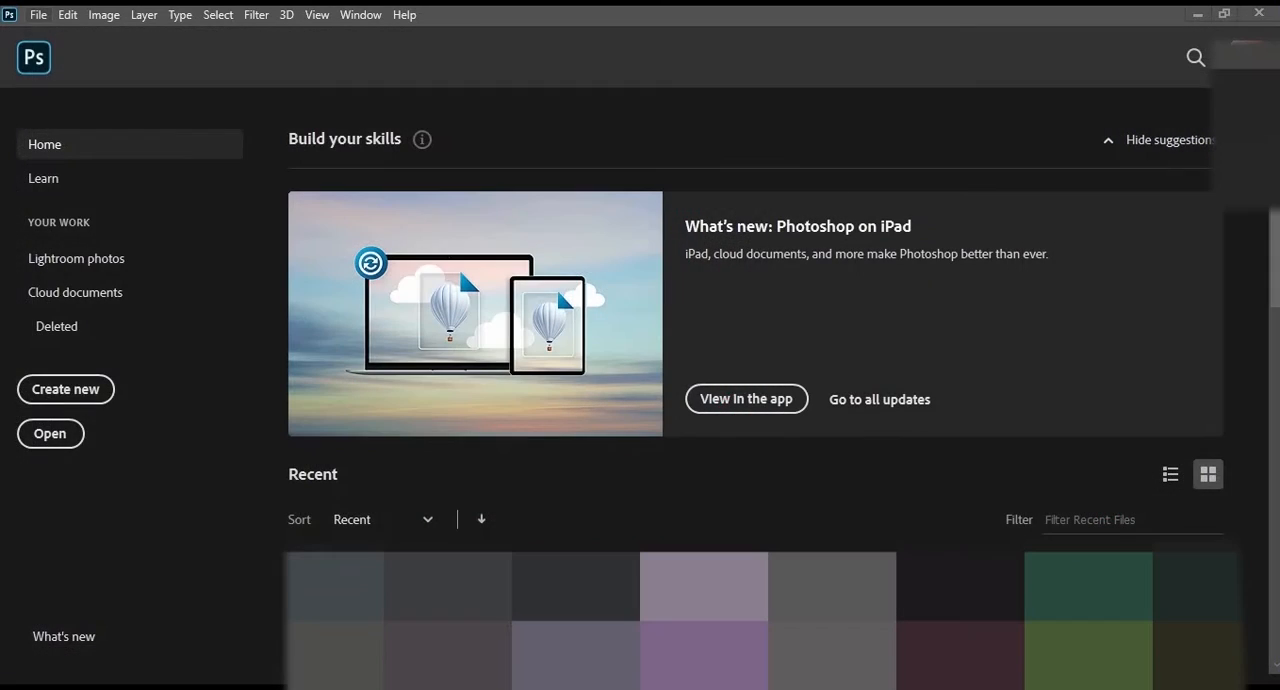
# - Create another new transparent document, 10 x 10 inches at 300 ppi
pyautogui.click(38, 14)
pyautogui.click(58, 40)
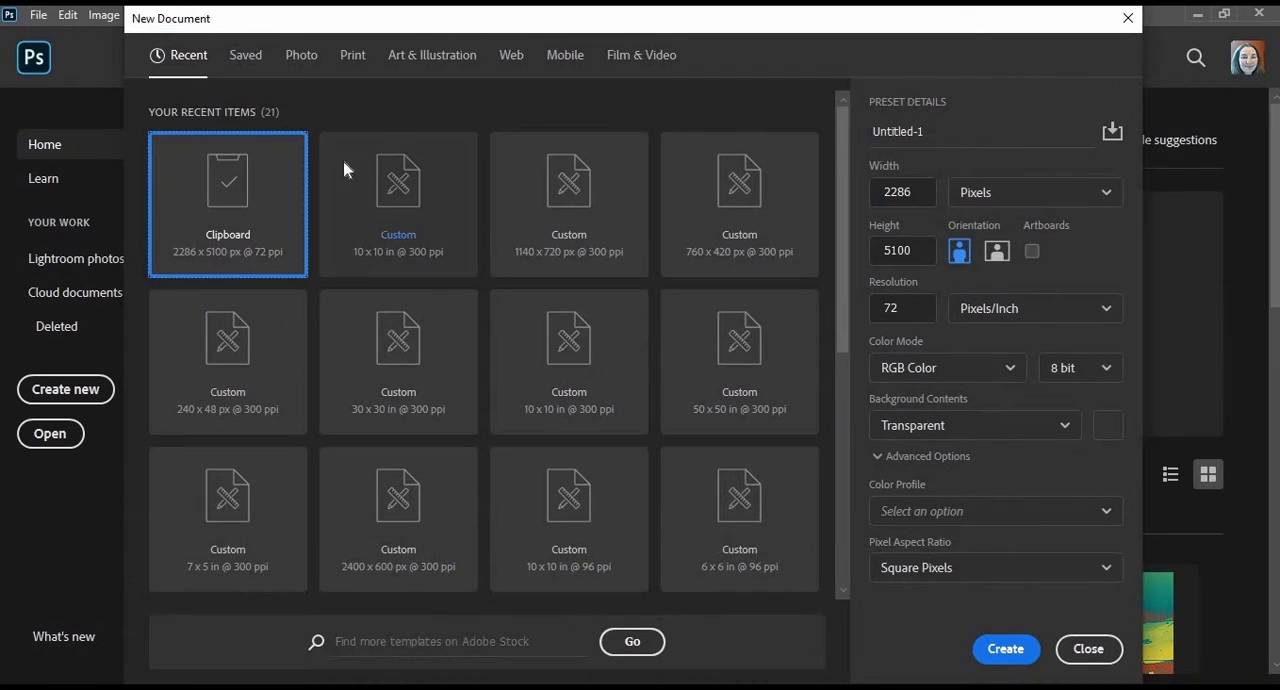
pyautogui.click(362, 264)
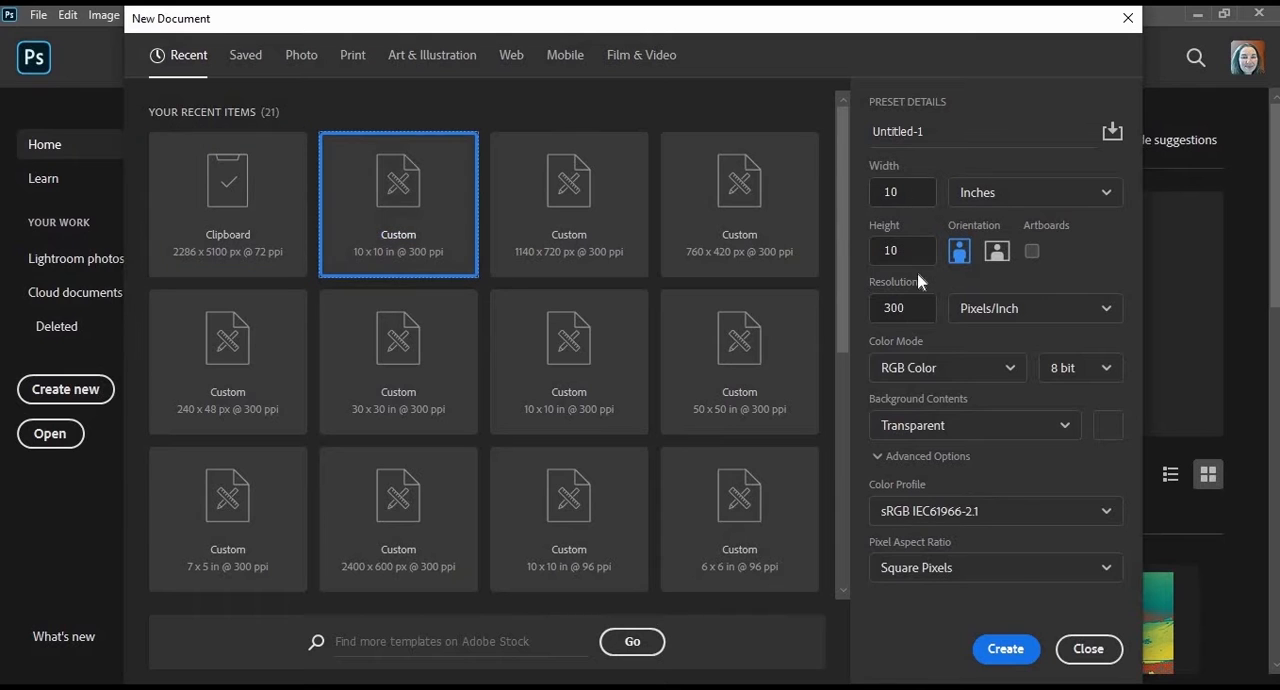
pyautogui.click(1000, 646)
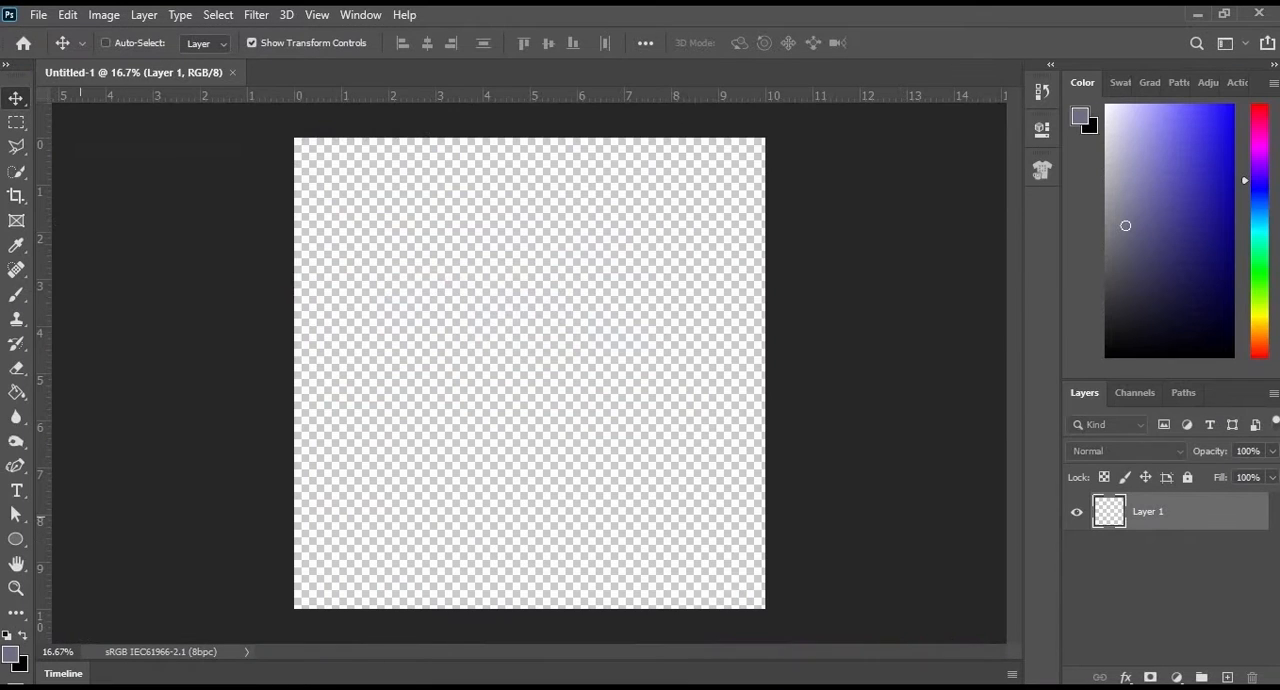
# - Fill the empty layer with bright purple as a background and add a new layer above it
pyautogui.click(1257, 151)
pyautogui.click(1190, 158)
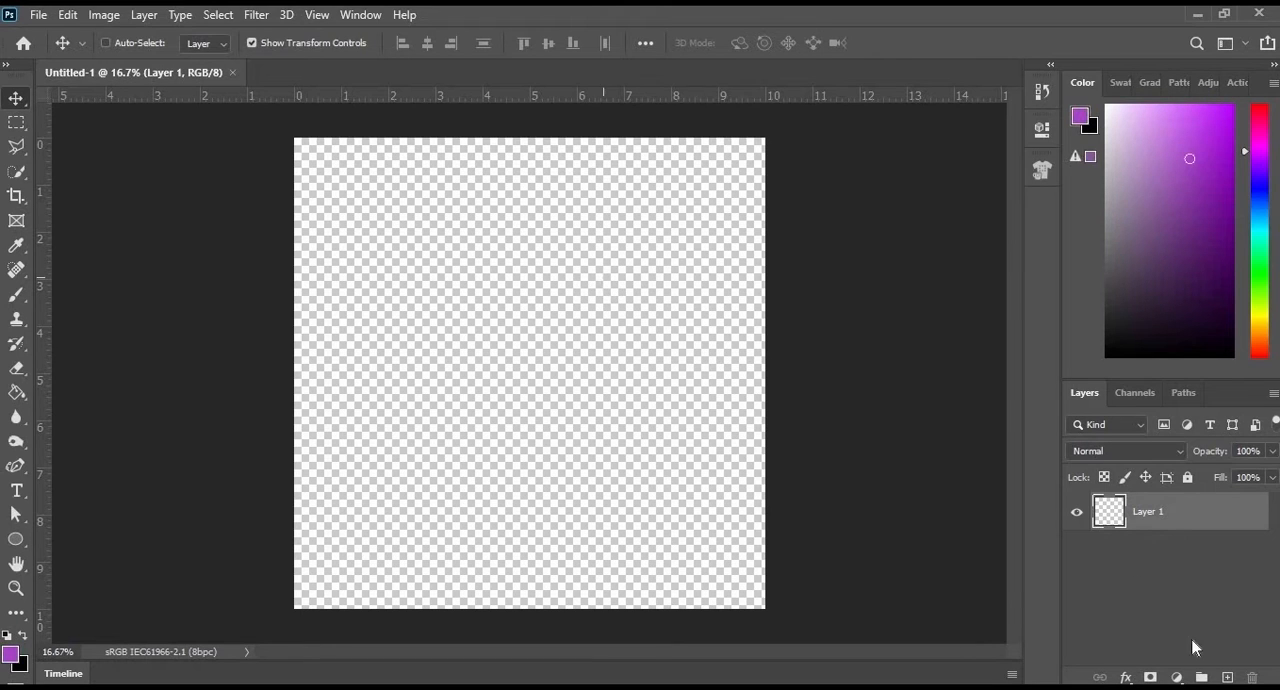
pyautogui.press('g')
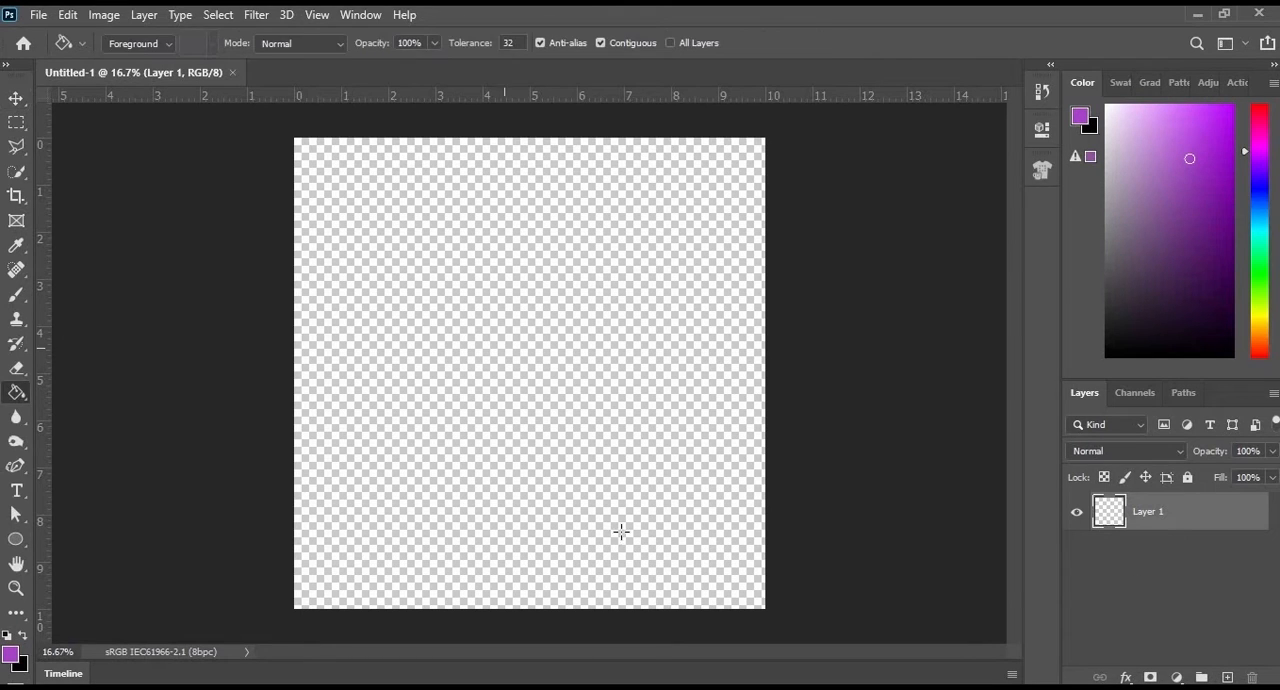
pyautogui.click(735, 515)
pyautogui.click(1228, 678)
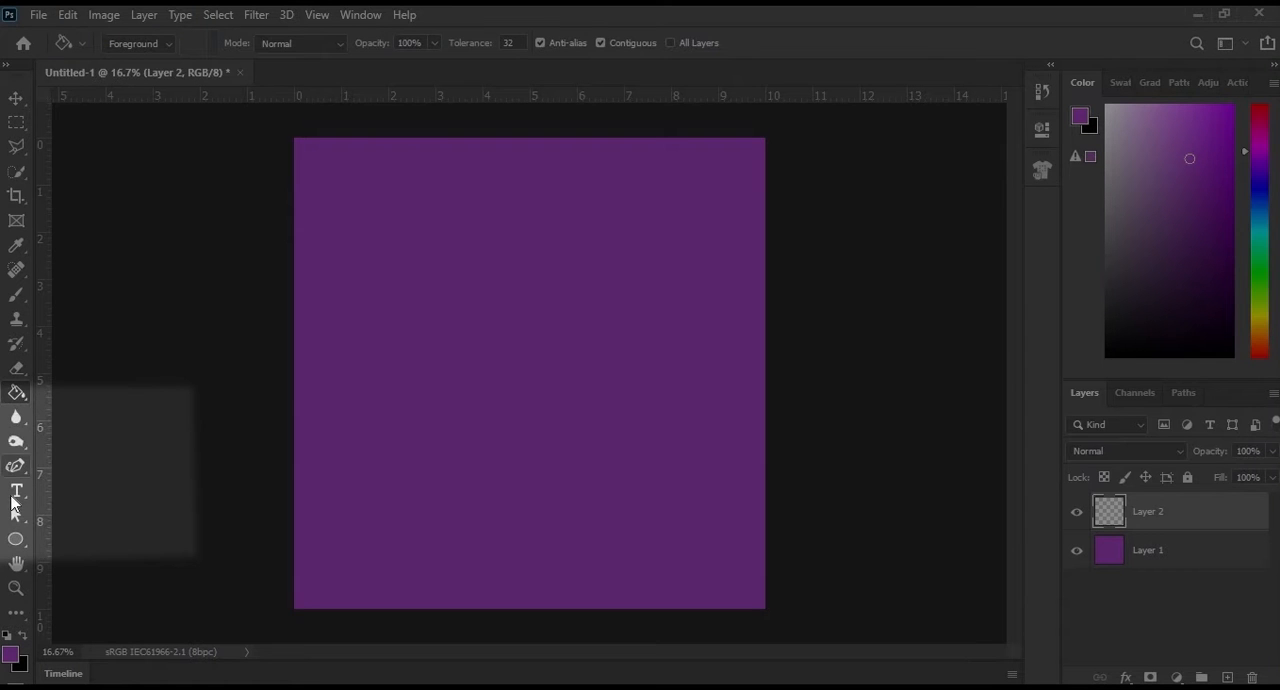
# - Add the text "Stretch" in the Bauhaus 93 font on the new layer and set its size to 72 pt
pyautogui.click(15, 491)
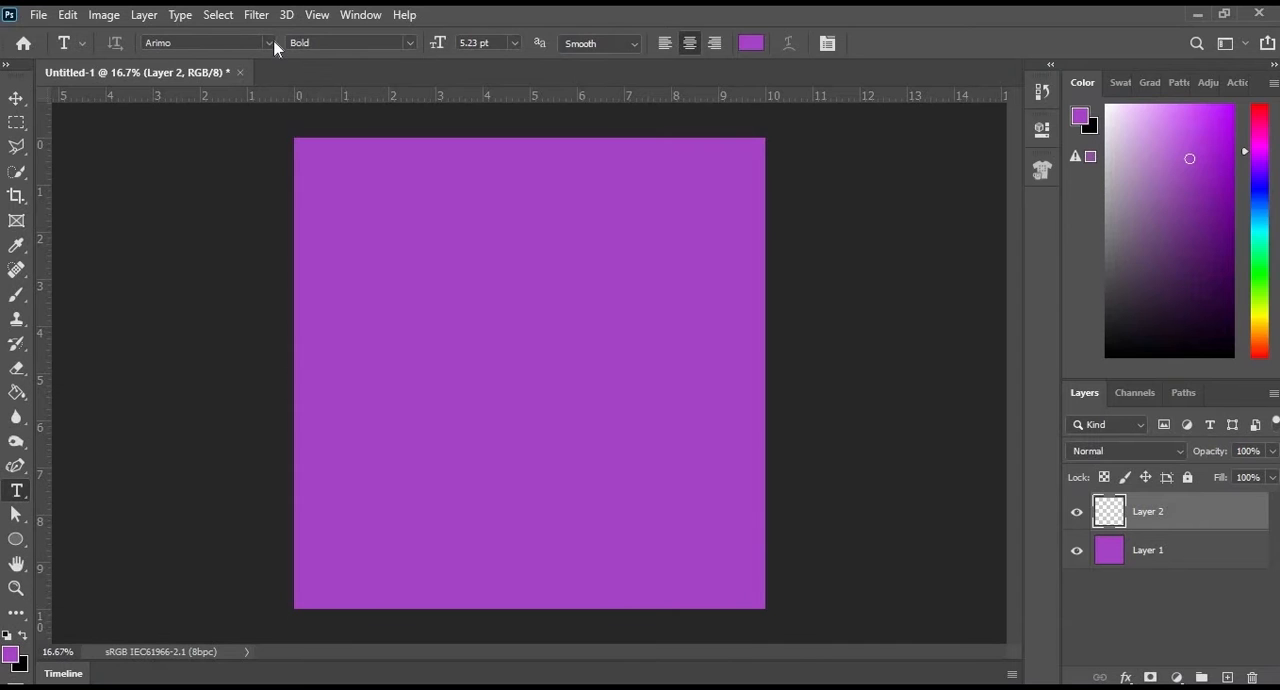
pyautogui.click(269, 42)
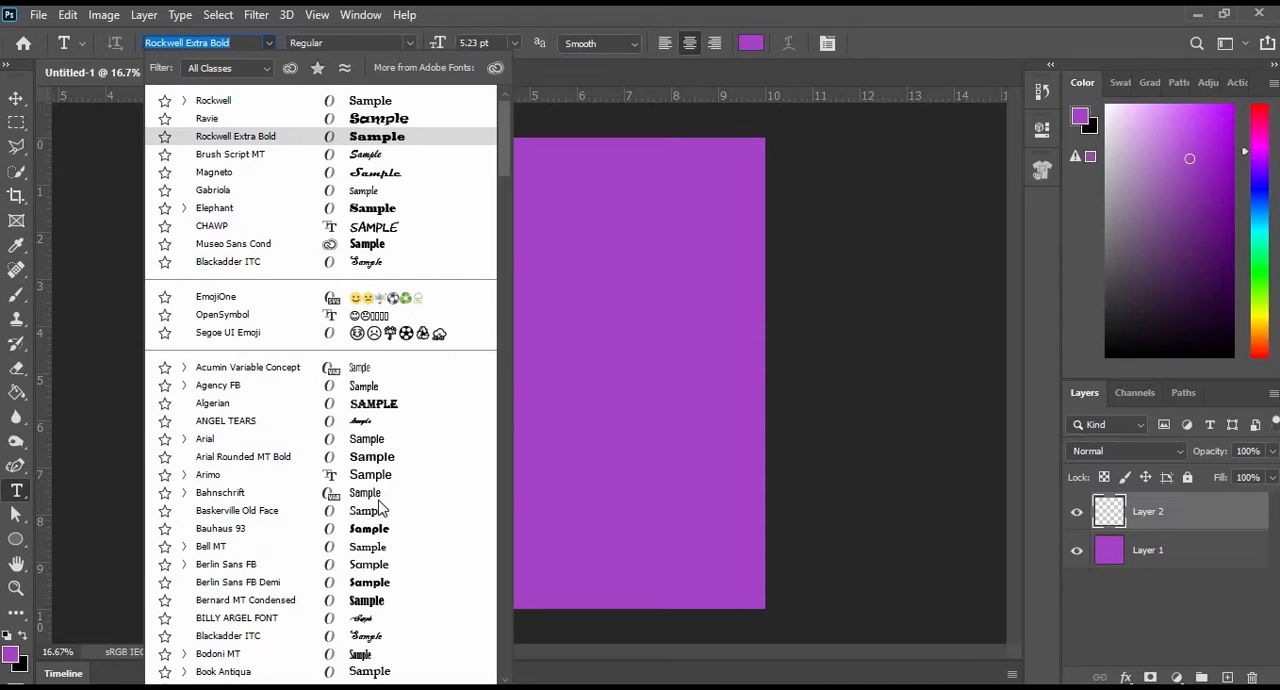
pyautogui.click(365, 530)
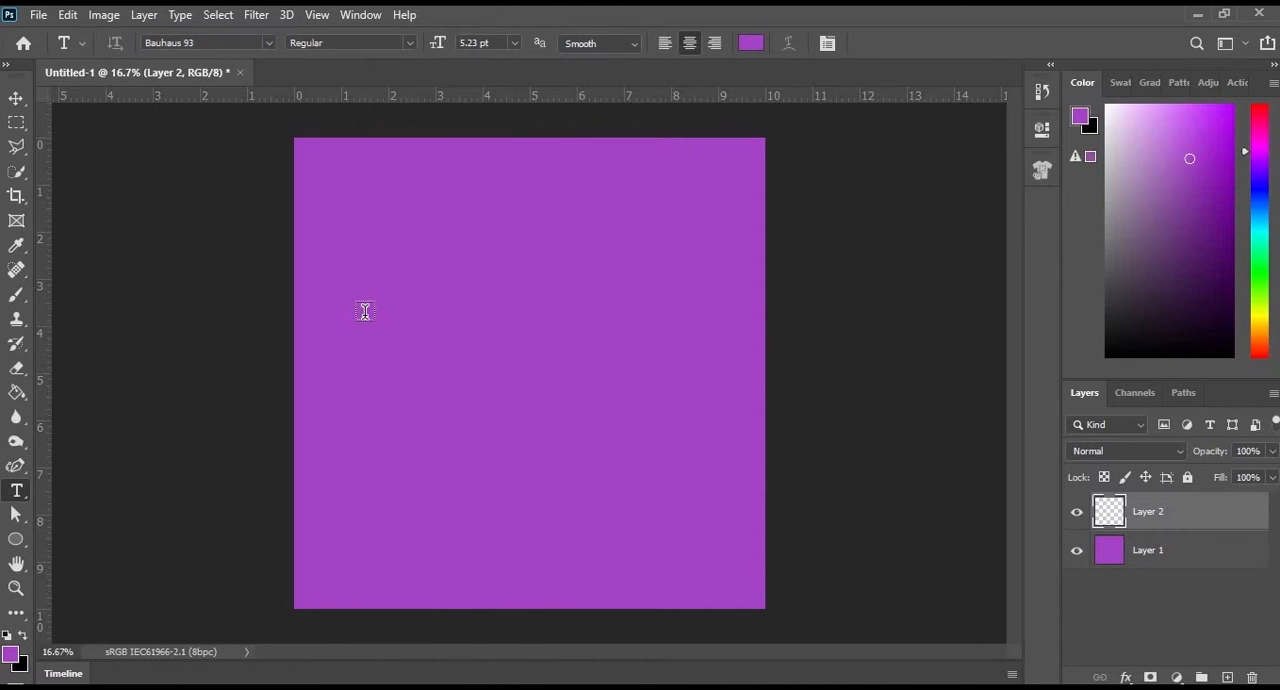
pyautogui.click(441, 346)
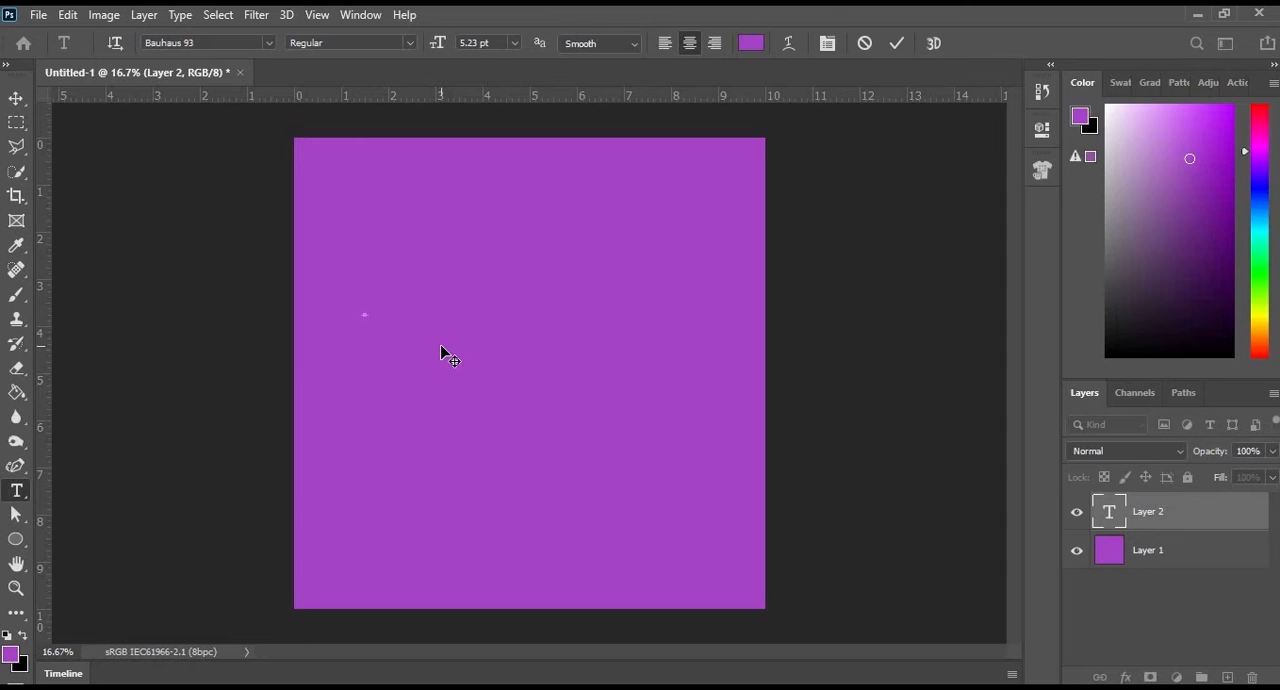
pyautogui.click(514, 43)
pyautogui.click(514, 283)
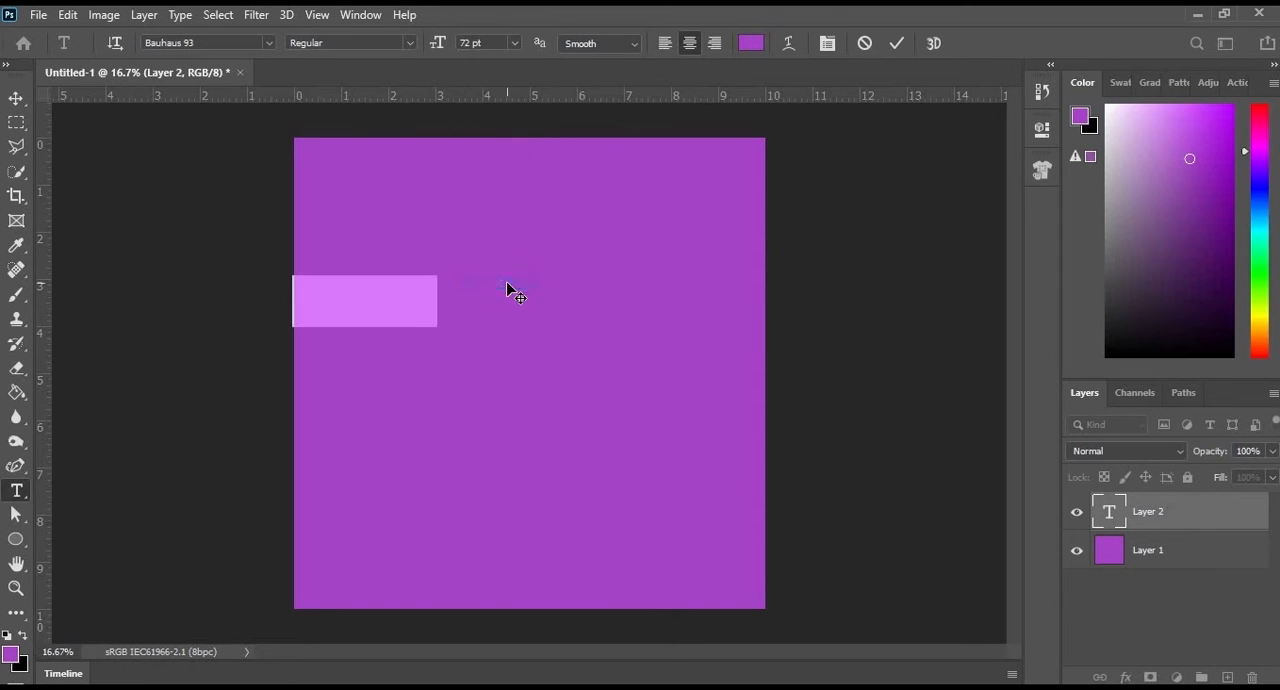
# - Change the colour of the "Stretch" text to near-white
pyautogui.click(750, 43)
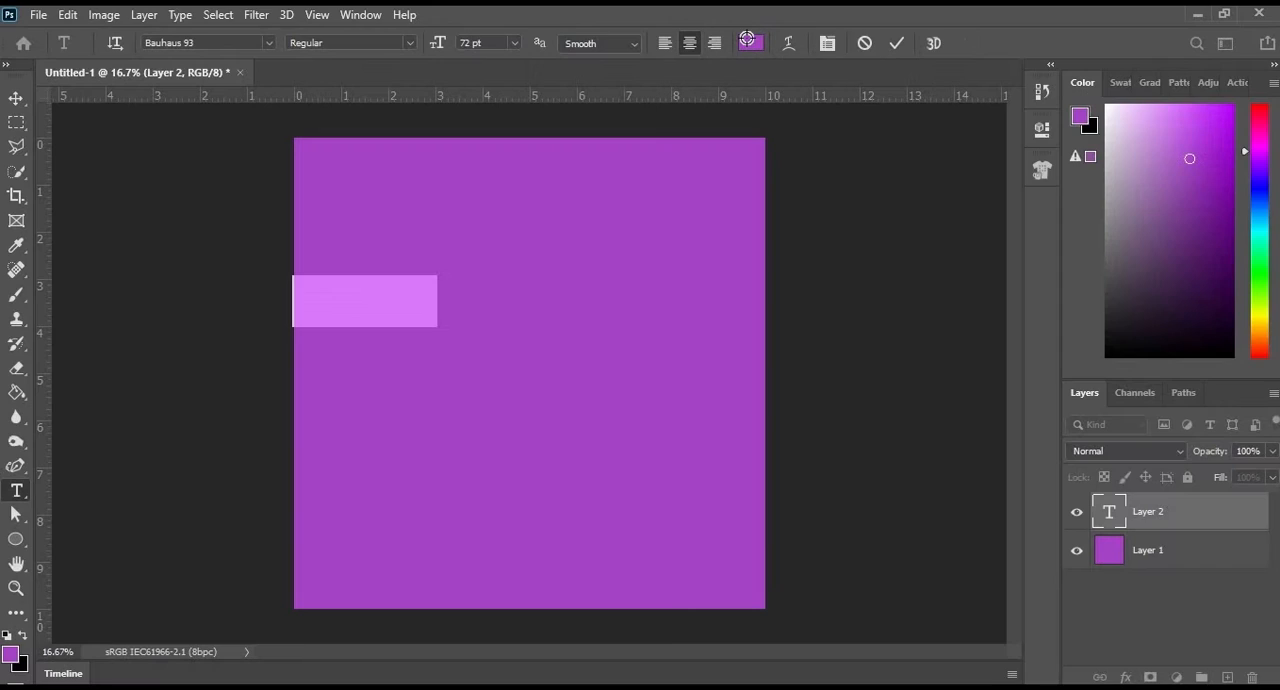
pyautogui.click(749, 43)
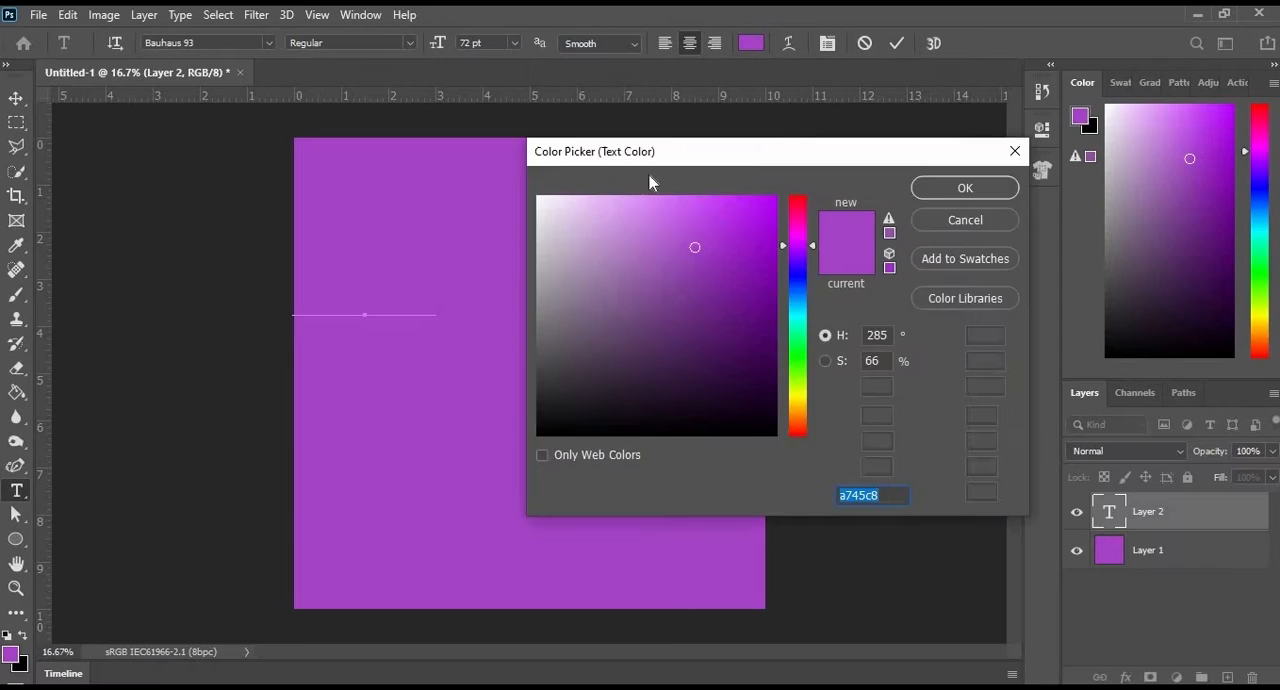
pyautogui.click(548, 201)
pyautogui.click(955, 189)
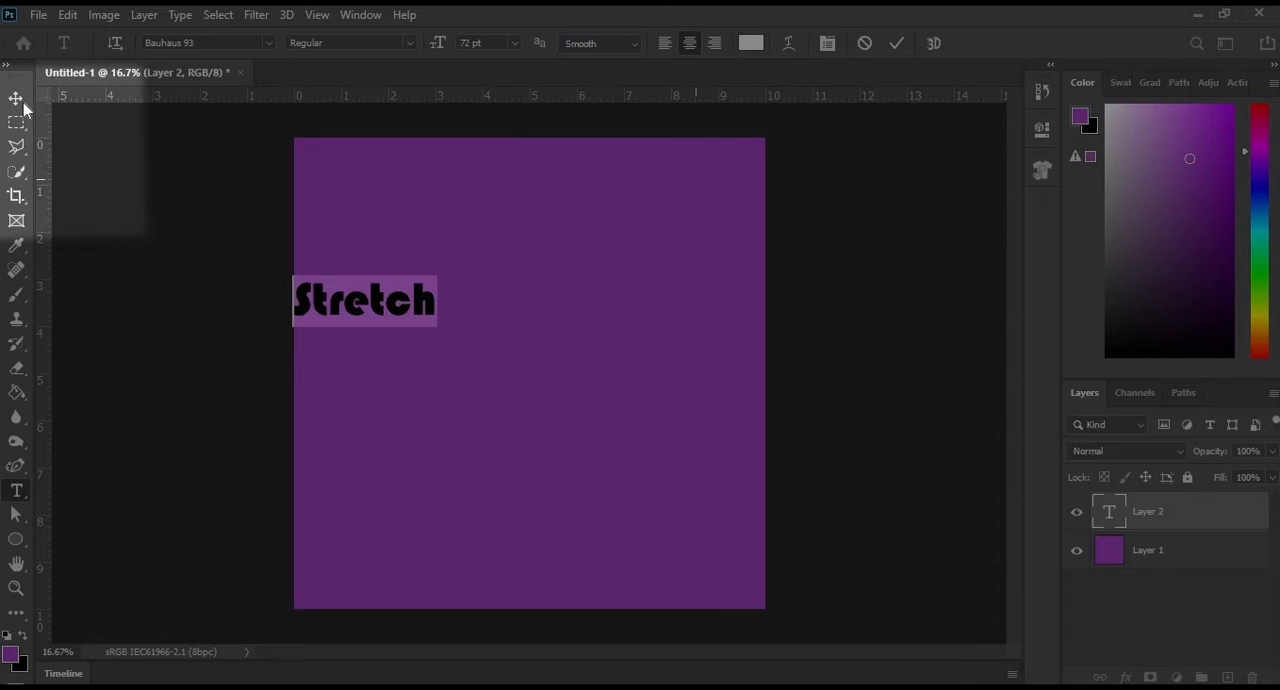
# - Move the "Stretch" text onto the canvas, scale it to about 246%, centre it horizontally and apply the transform
pyautogui.click(18, 100)
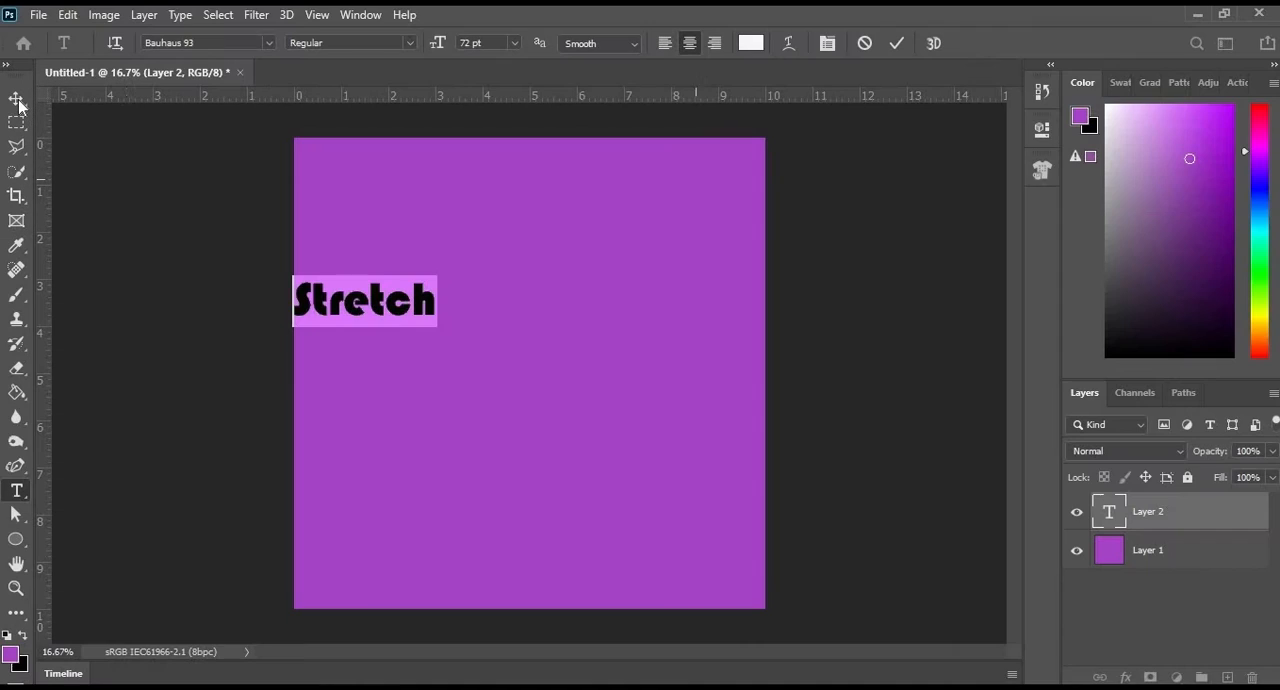
pyautogui.moveTo(514, 304); pyautogui.dragTo(565, 317)
pyautogui.hotkey('ctrl', 't')
pyautogui.moveTo(623, 359); pyautogui.dragTo(546, 350)
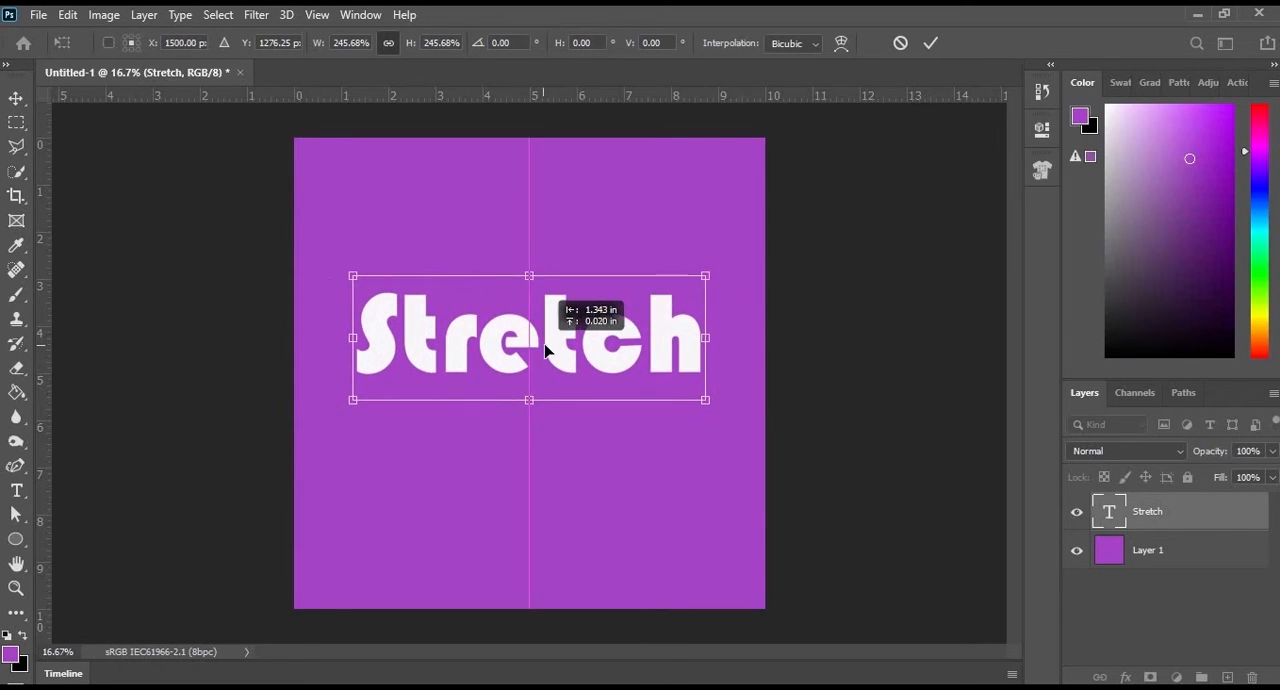
pyautogui.click(928, 42)
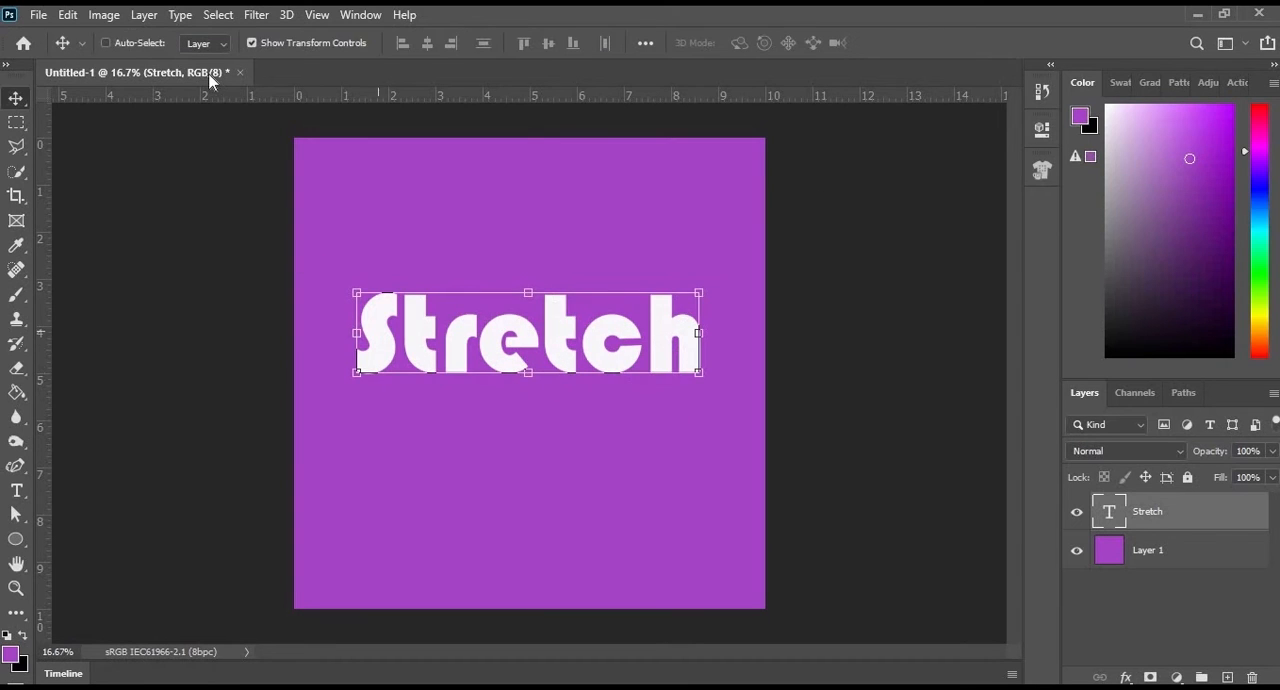
# - Rasterize the "Stretch" text layer and start Puppet Warp on it
pyautogui.rightClick(1138, 511)
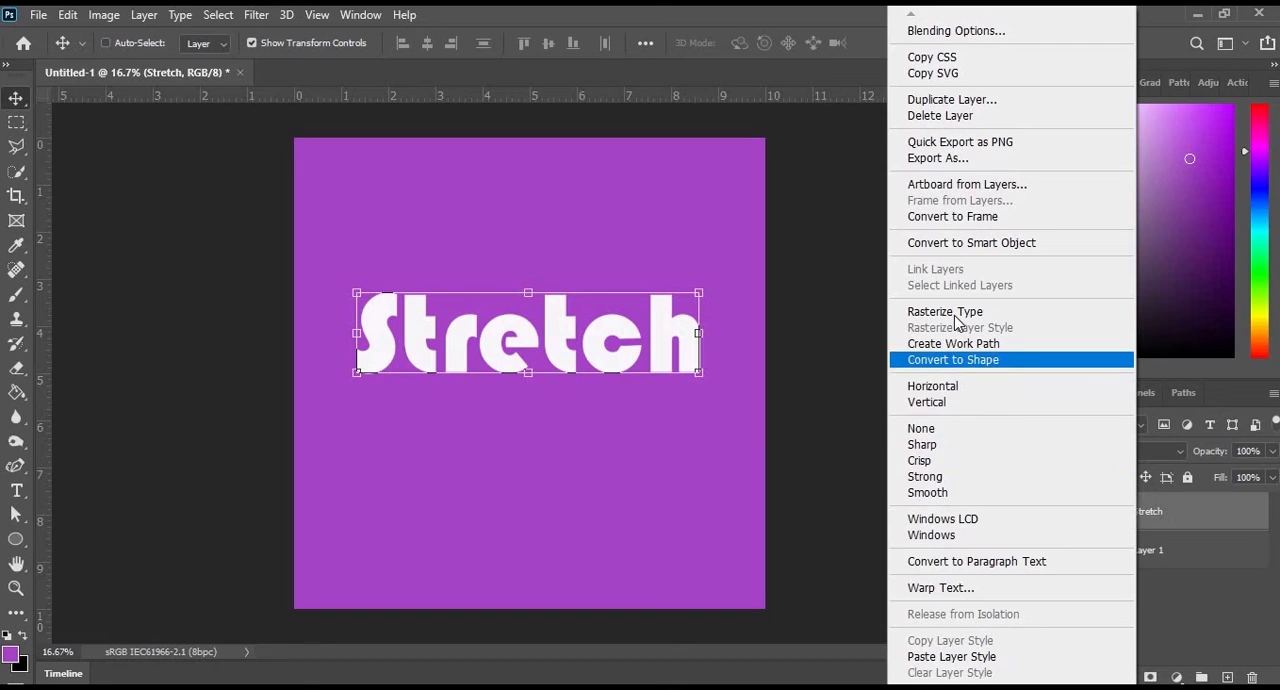
pyautogui.click(955, 318)
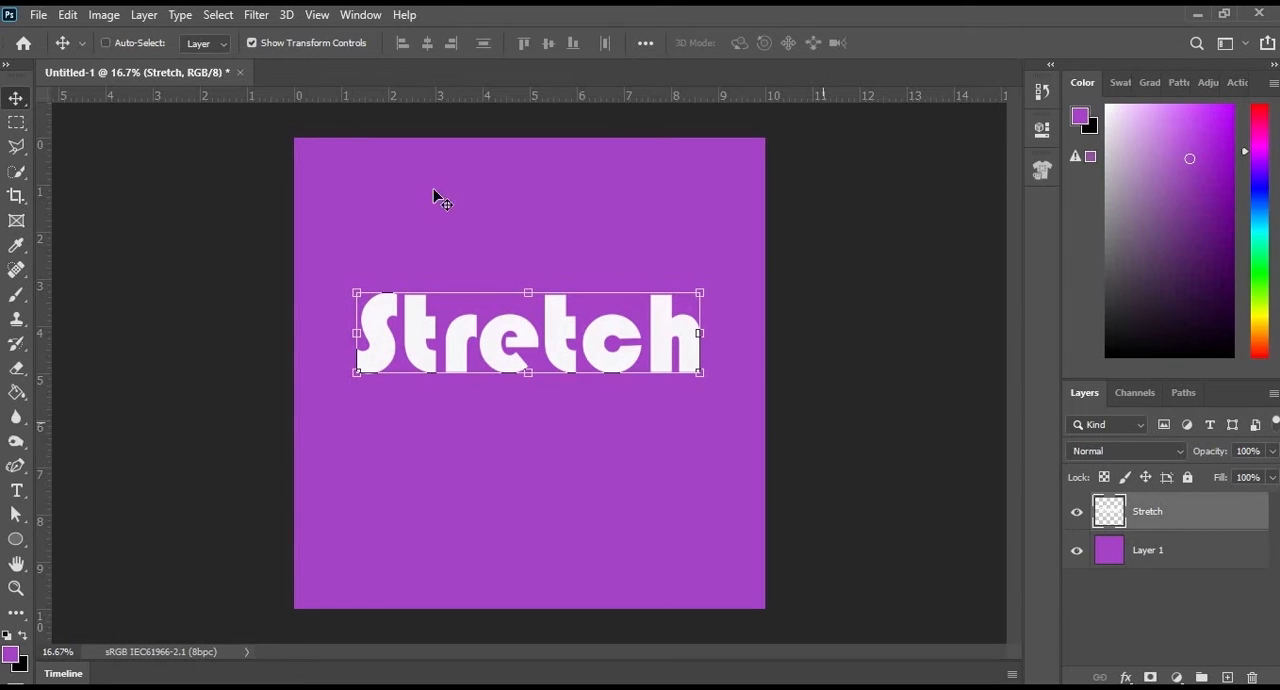
pyautogui.click(68, 15)
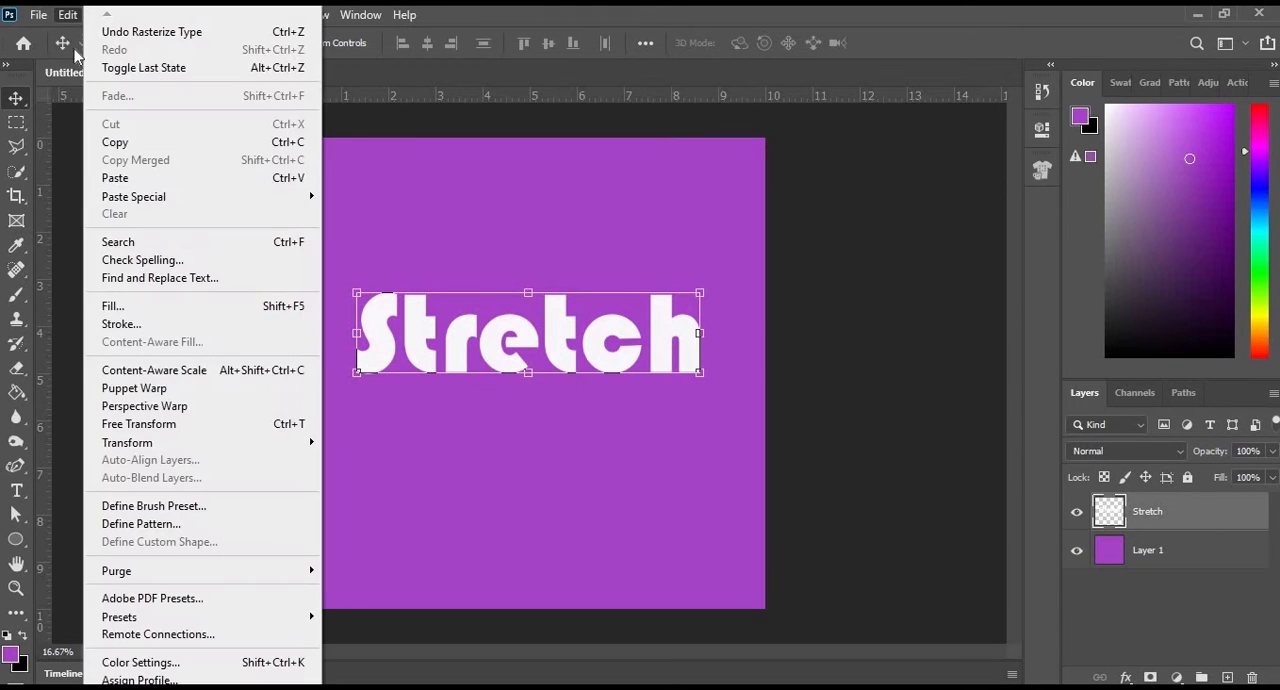
pyautogui.click(115, 388)
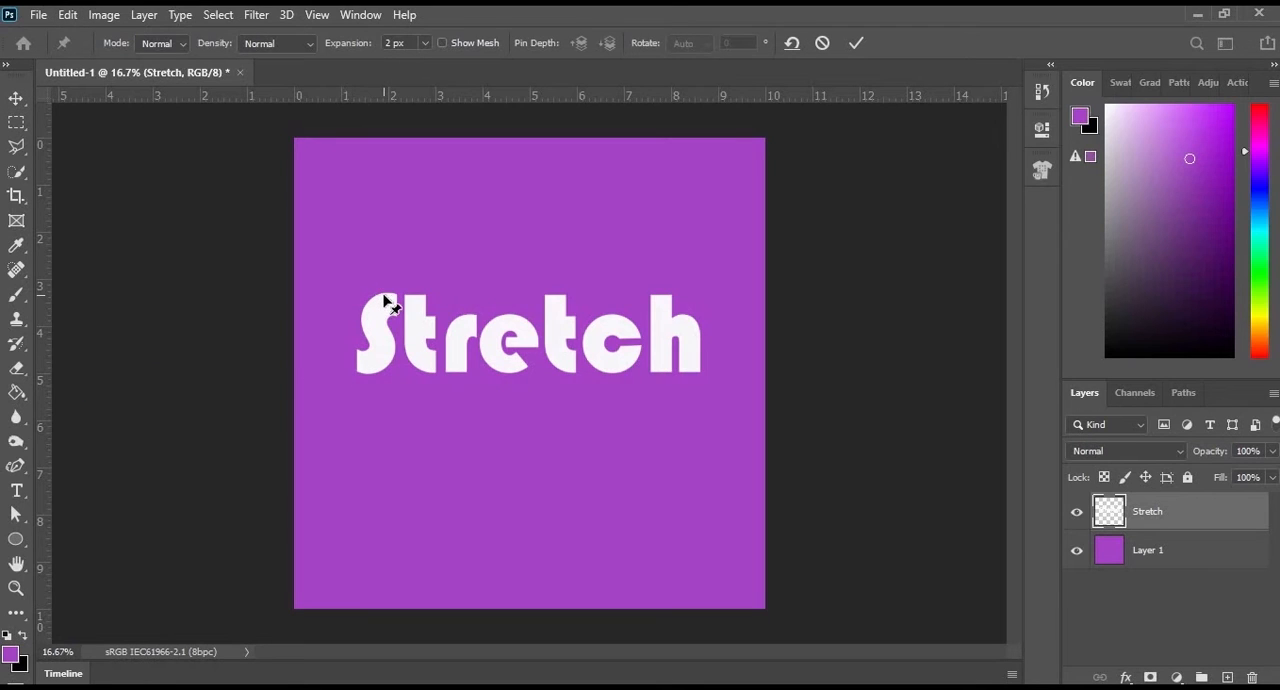
# - Pin the letters of "Stretch" and shift them unevenly, raising the S, second t and c and lowering the r
pyautogui.click(385, 297)
pyautogui.moveTo(385, 297); pyautogui.dragTo(384, 328)
pyautogui.moveTo(380, 260)
pyautogui.mouseDown()
pyautogui.moveTo(377, 195)
pyautogui.moveTo(388, 272)
pyautogui.mouseUp()
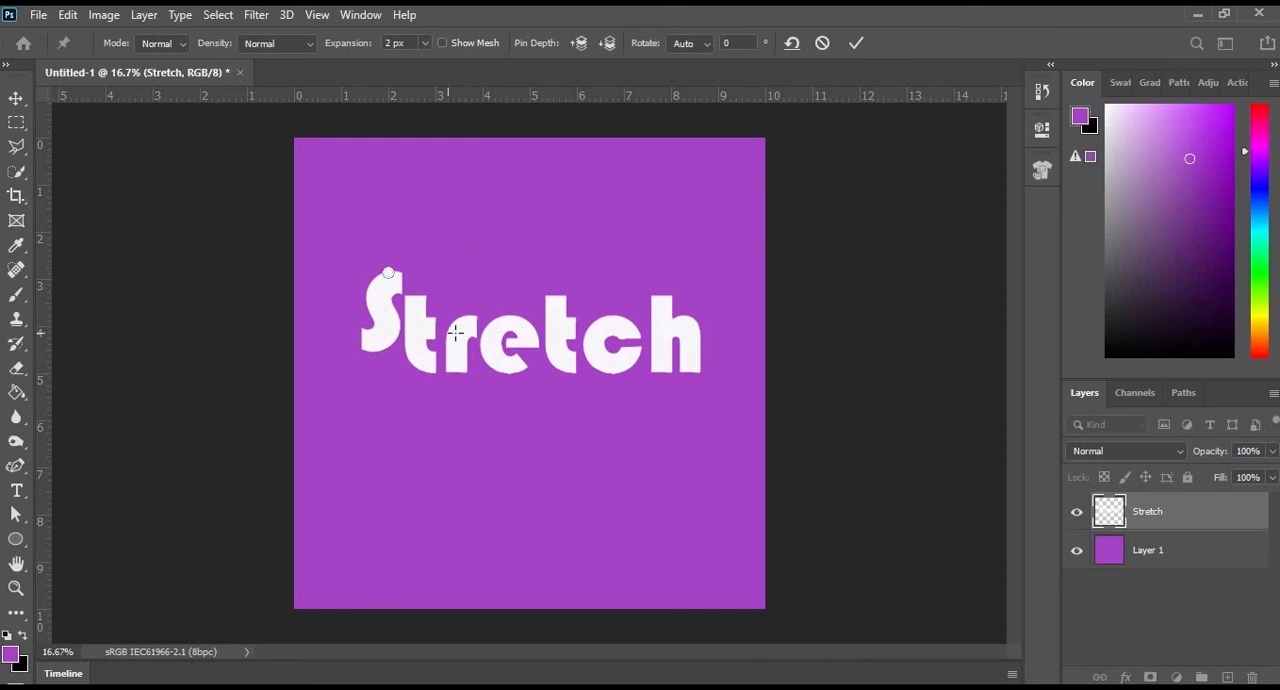
pyautogui.moveTo(455, 334); pyautogui.dragTo(553, 291)
pyautogui.moveTo(607, 326); pyautogui.dragTo(603, 291)
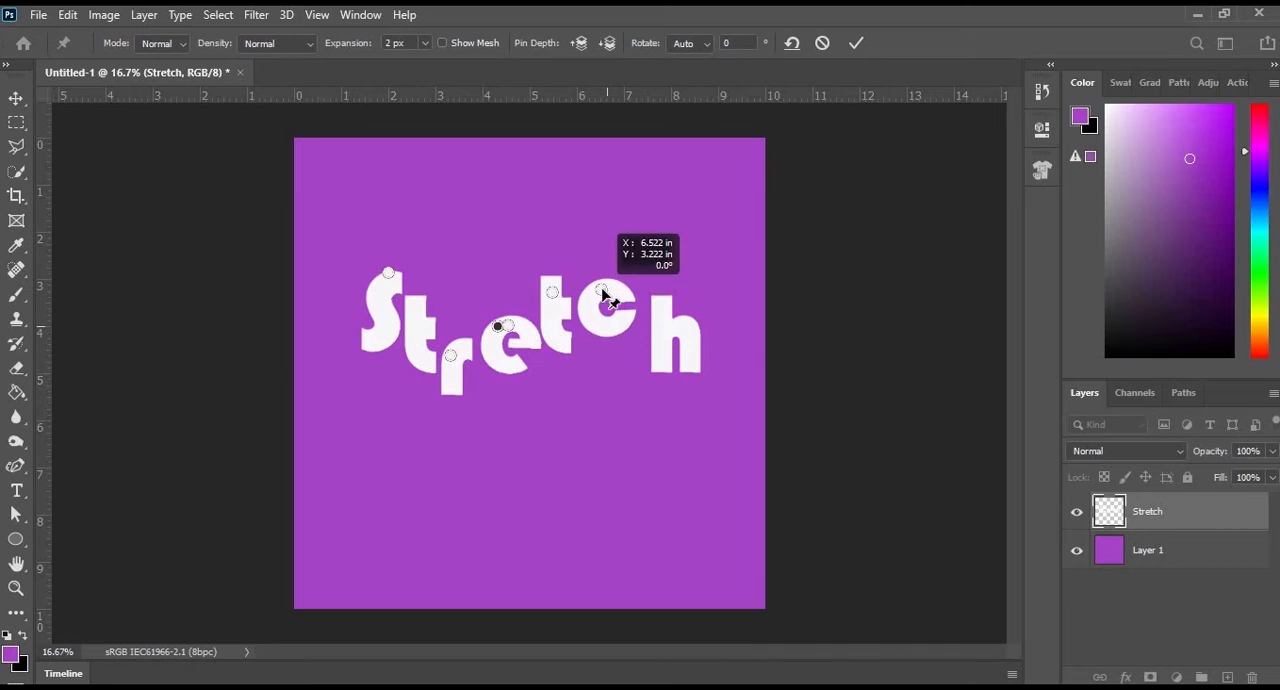
# - Pin the h, raise and tilt it, and add pins to tilt the c, second t and e
pyautogui.click(661, 327)
pyautogui.moveTo(657, 315); pyautogui.dragTo(693, 354)
pyautogui.moveTo(625, 320); pyautogui.dragTo(622, 342)
pyautogui.moveTo(625, 299); pyautogui.dragTo(622, 308)
pyautogui.moveTo(565, 343)
pyautogui.mouseDown()
pyautogui.moveTo(573, 353)
pyautogui.moveTo(523, 377)
pyautogui.moveTo(541, 347)
pyautogui.mouseUp()
pyautogui.click(537, 342)
# - Tilt the r and first t, stretch the lower end of the S outward, and apply the warp
pyautogui.moveTo(458, 386); pyautogui.dragTo(431, 374)
pyautogui.moveTo(431, 318); pyautogui.dragTo(430, 301)
pyautogui.moveTo(369, 341); pyautogui.dragTo(394, 392)
pyautogui.moveTo(377, 318); pyautogui.dragTo(388, 295)
pyautogui.moveTo(368, 363); pyautogui.dragTo(397, 376)
pyautogui.click(856, 43)
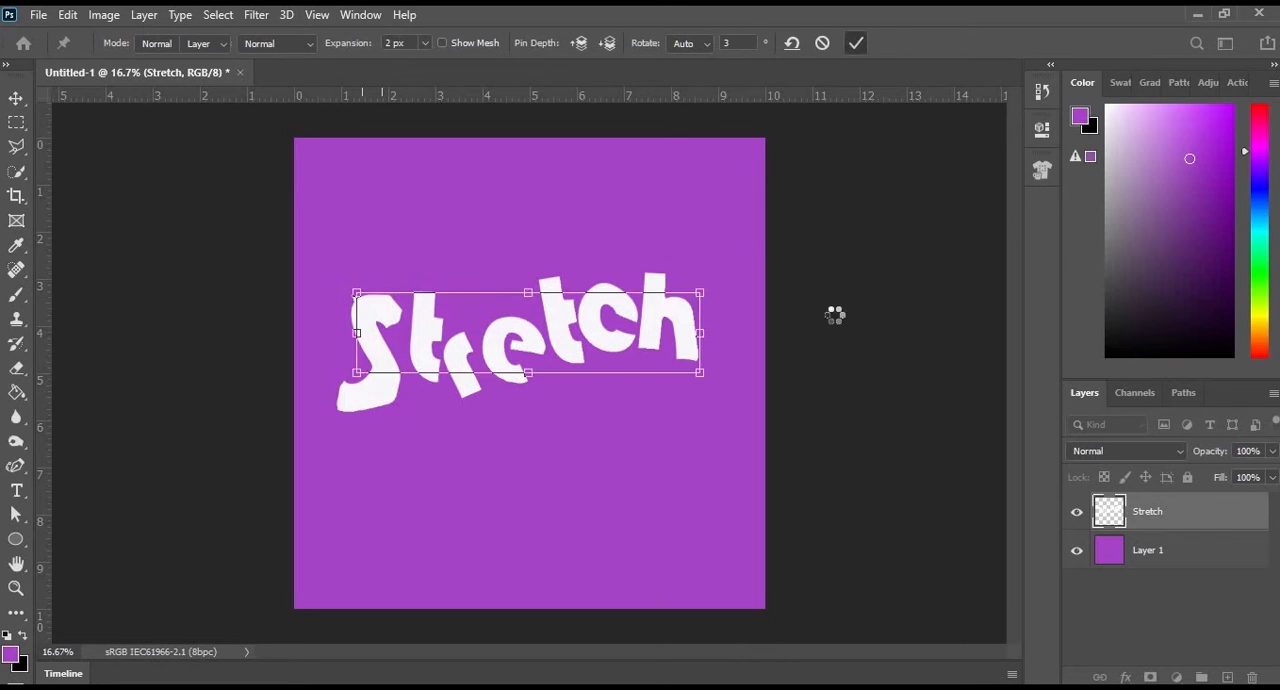
# - Use the Paint Bucket to fill the second t with magenta, the c with blue and the h with green
pyautogui.press('e')
pyautogui.click(17, 398)
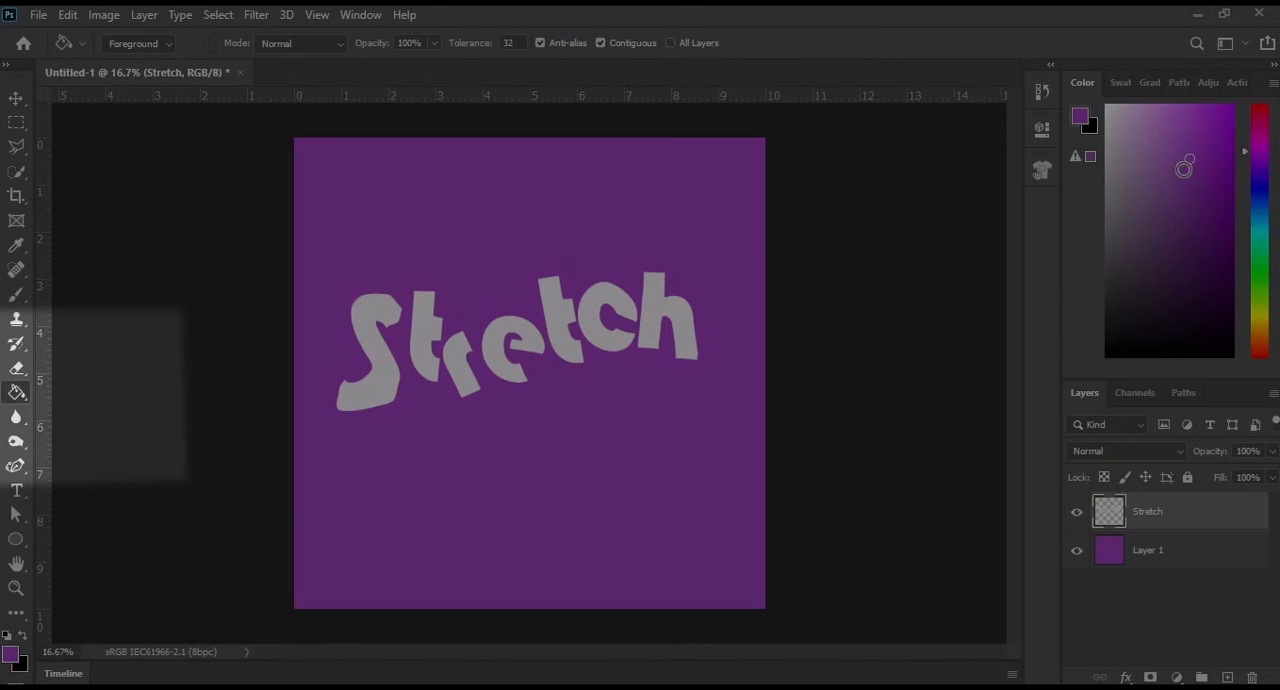
pyautogui.click(1245, 144)
pyautogui.click(1197, 126)
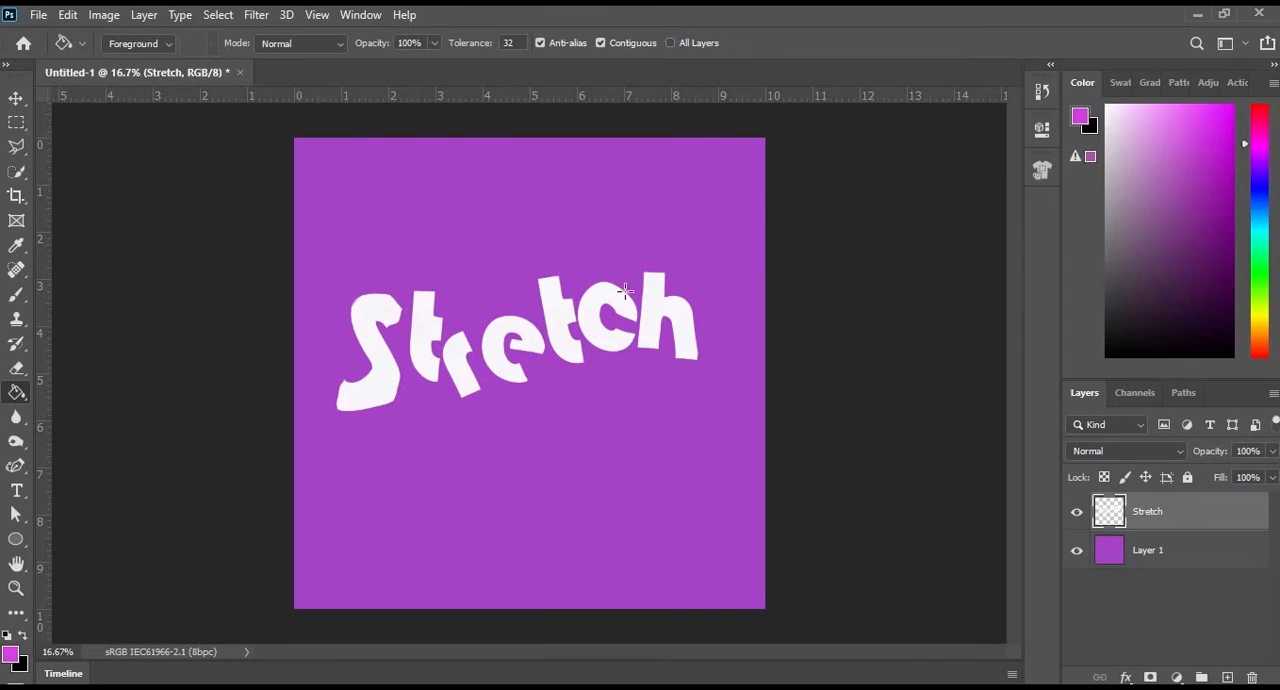
pyautogui.click(558, 306)
pyautogui.click(1260, 197)
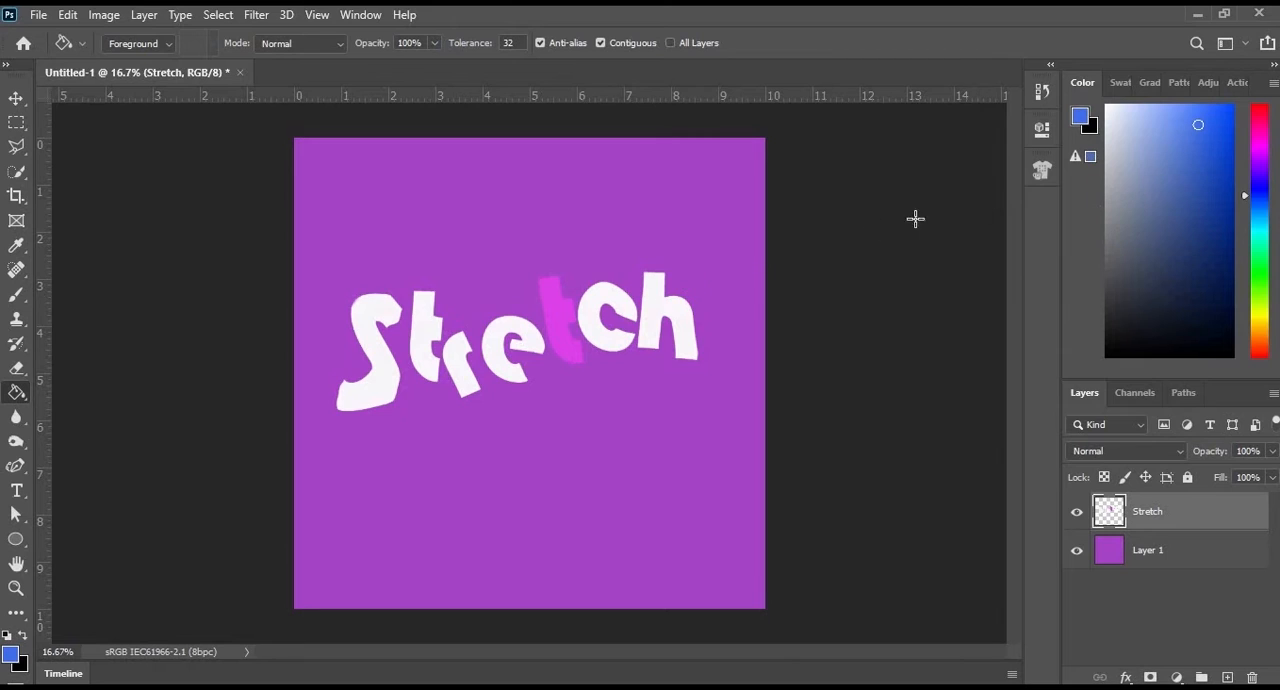
pyautogui.click(605, 318)
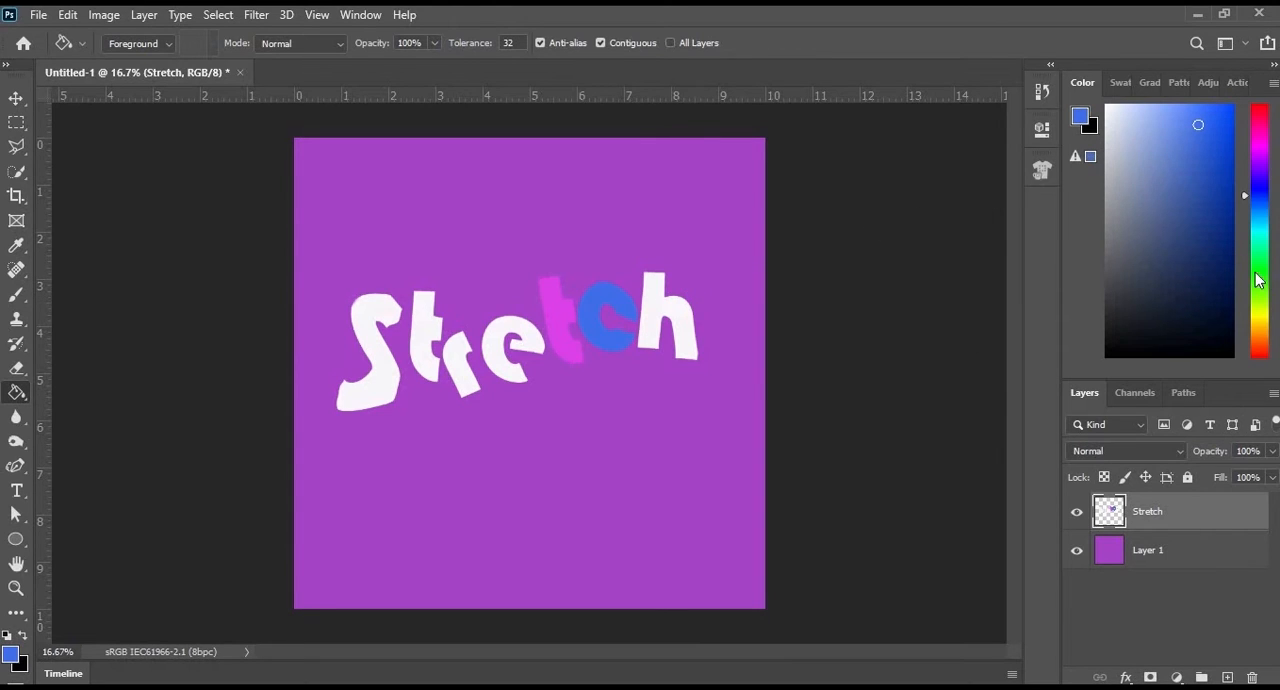
pyautogui.click(1259, 272)
pyautogui.click(655, 314)
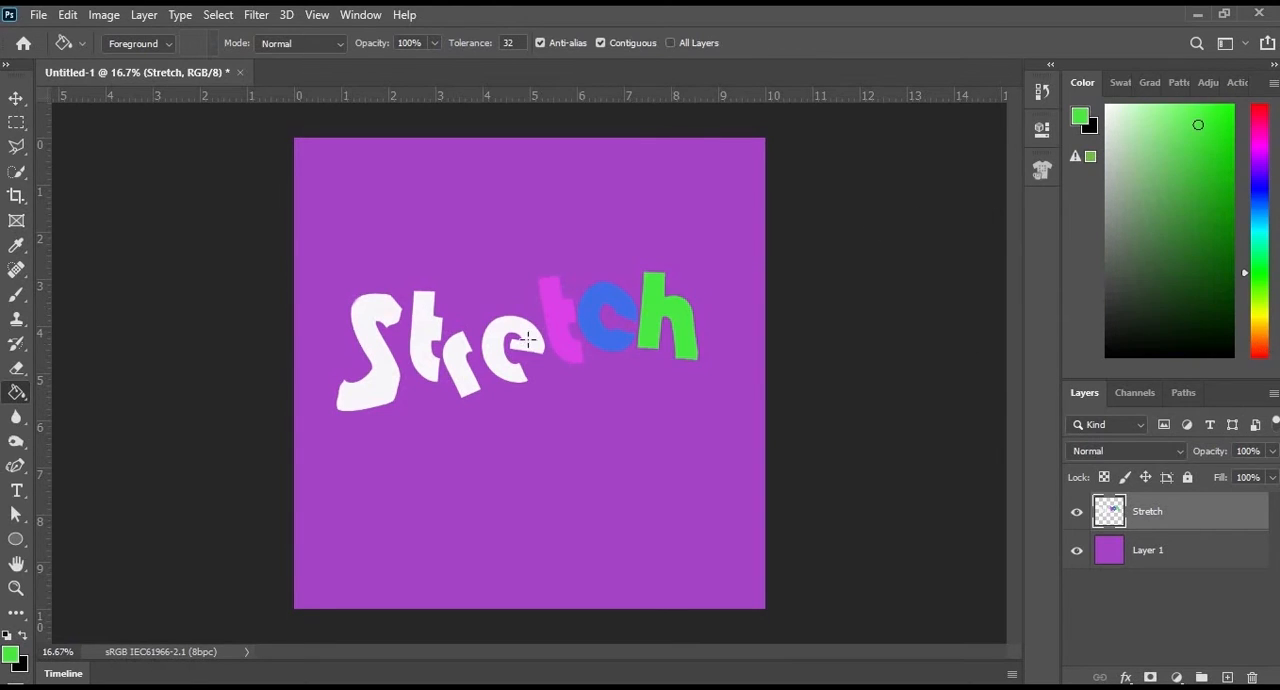
# - Fill the e with orange and the r with pink
pyautogui.click(1259, 343)
pyautogui.click(505, 325)
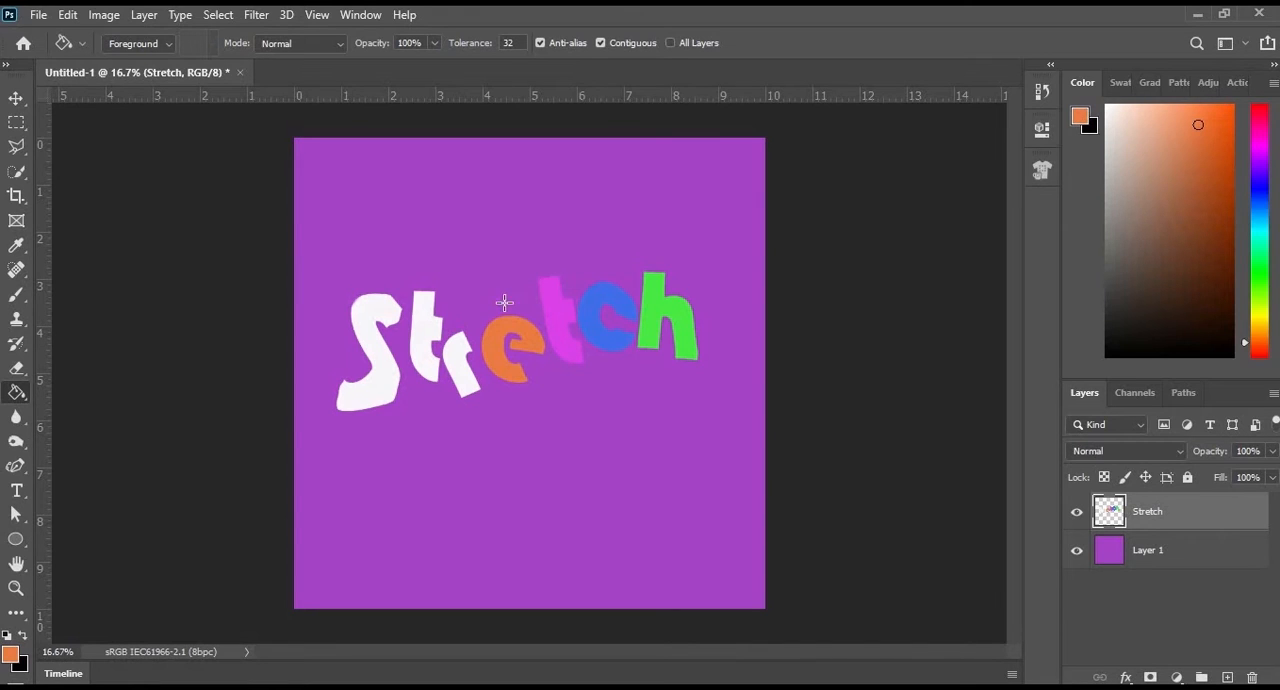
pyautogui.click(1259, 130)
pyautogui.click(455, 365)
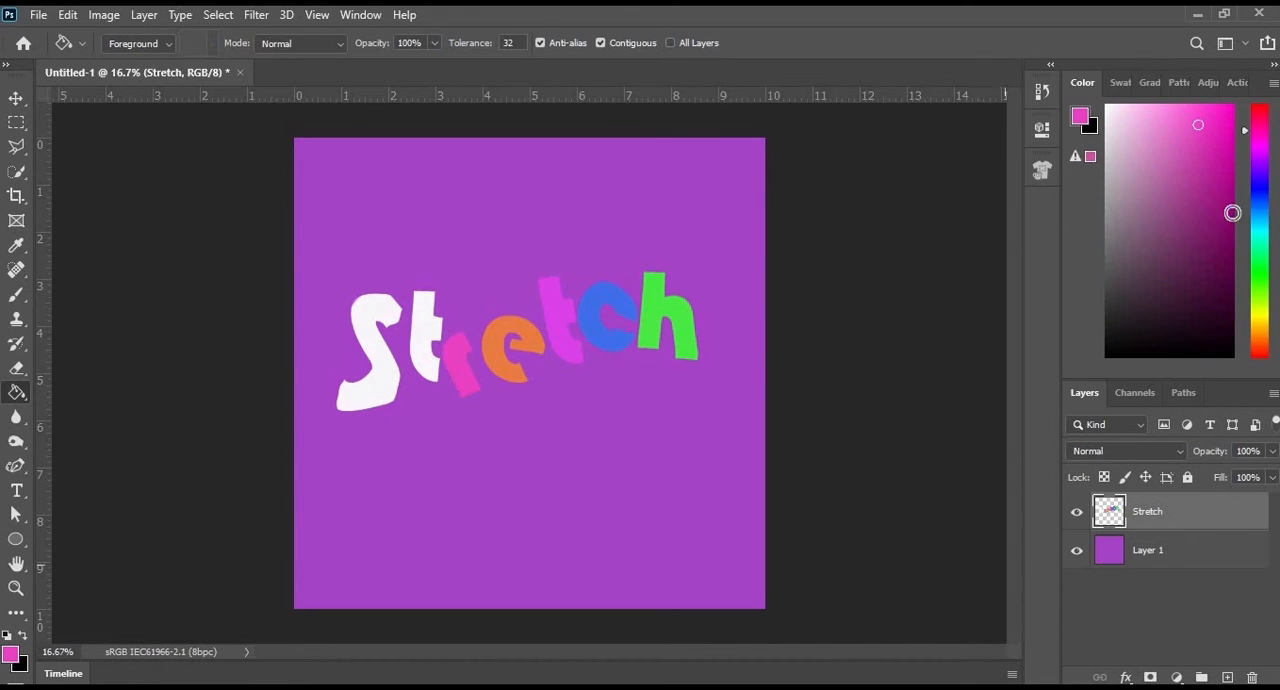
# - Fill the first t with cyan after trying violet, and fill the S with yellow
pyautogui.click(1259, 163)
pyautogui.click(432, 340)
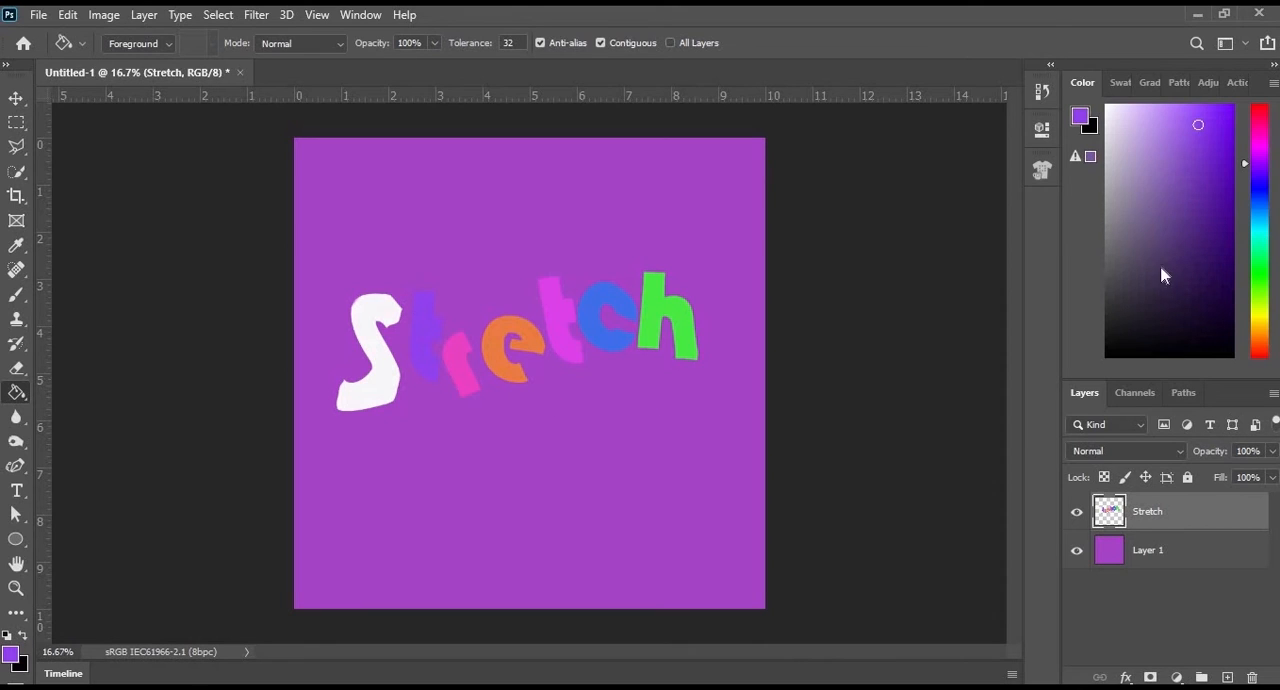
pyautogui.click(1259, 229)
pyautogui.click(428, 340)
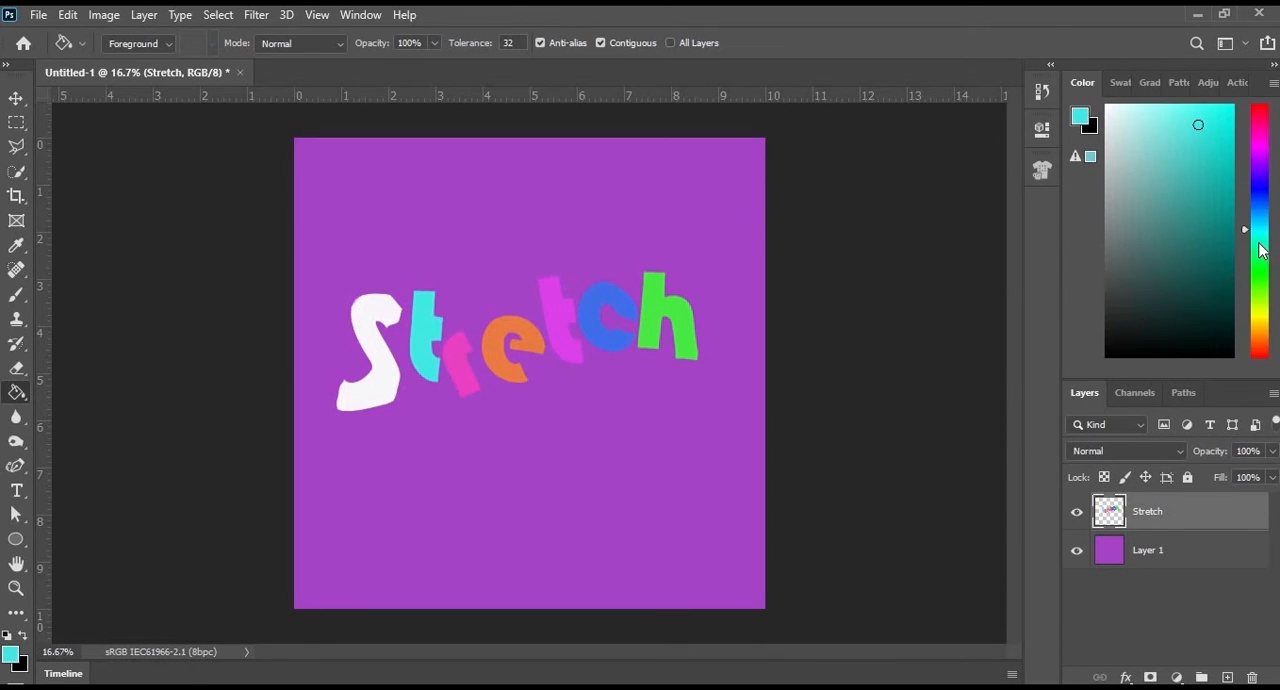
pyautogui.click(1259, 323)
pyautogui.click(370, 311)
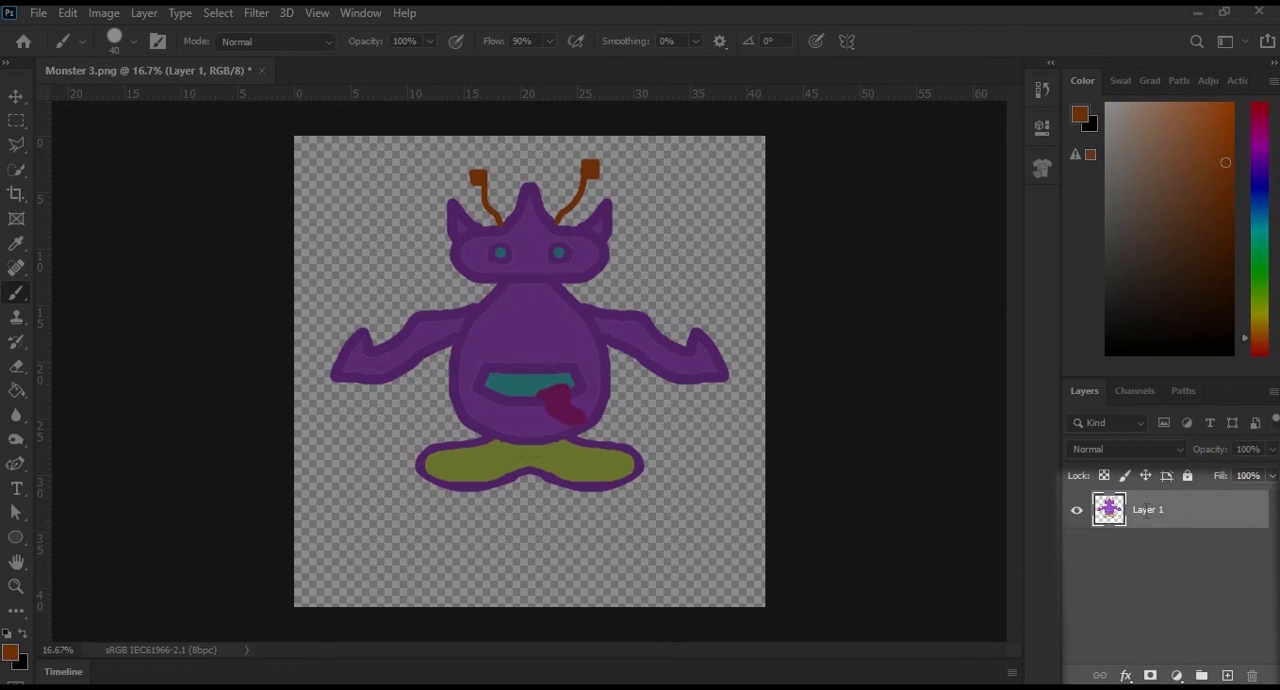
# - Rename the monster's layer to "Original"
pyautogui.doubleClick(1146, 511)
pyautogui.write('Original')
pyautogui.press('Return')
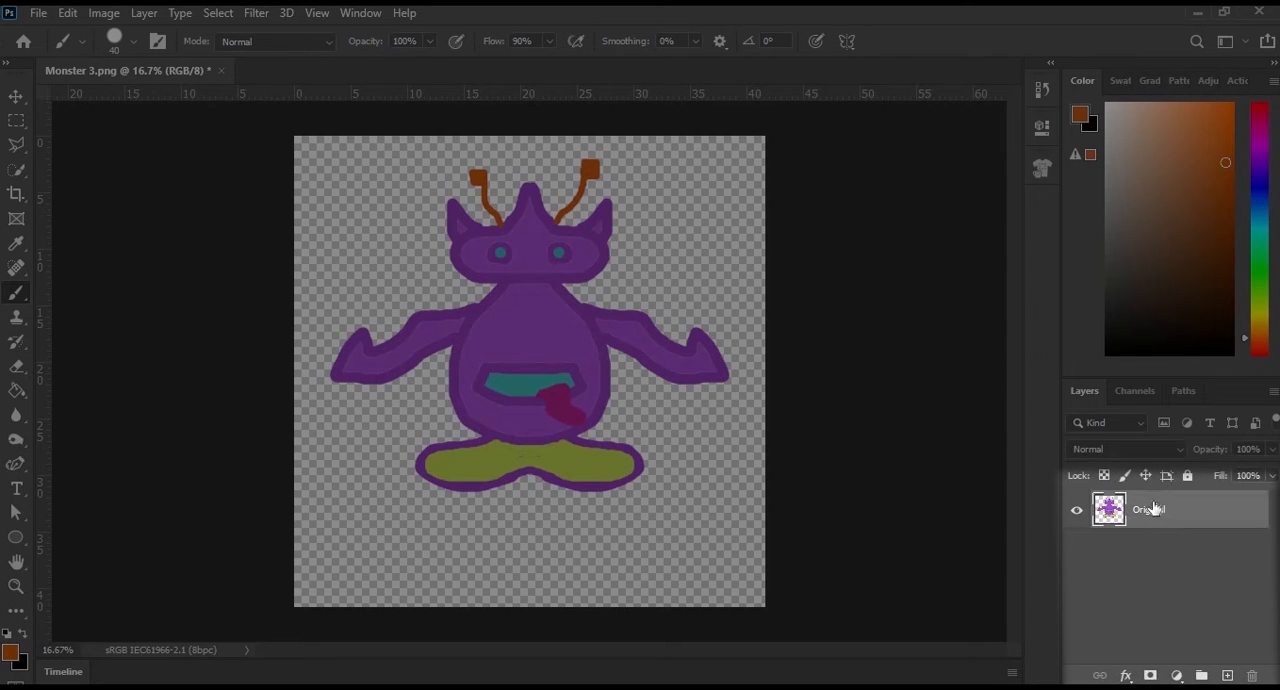
# - Duplicate the Original layer and hide the original beneath the copy
pyautogui.moveTo(1175, 520); pyautogui.dragTo(1227, 678)
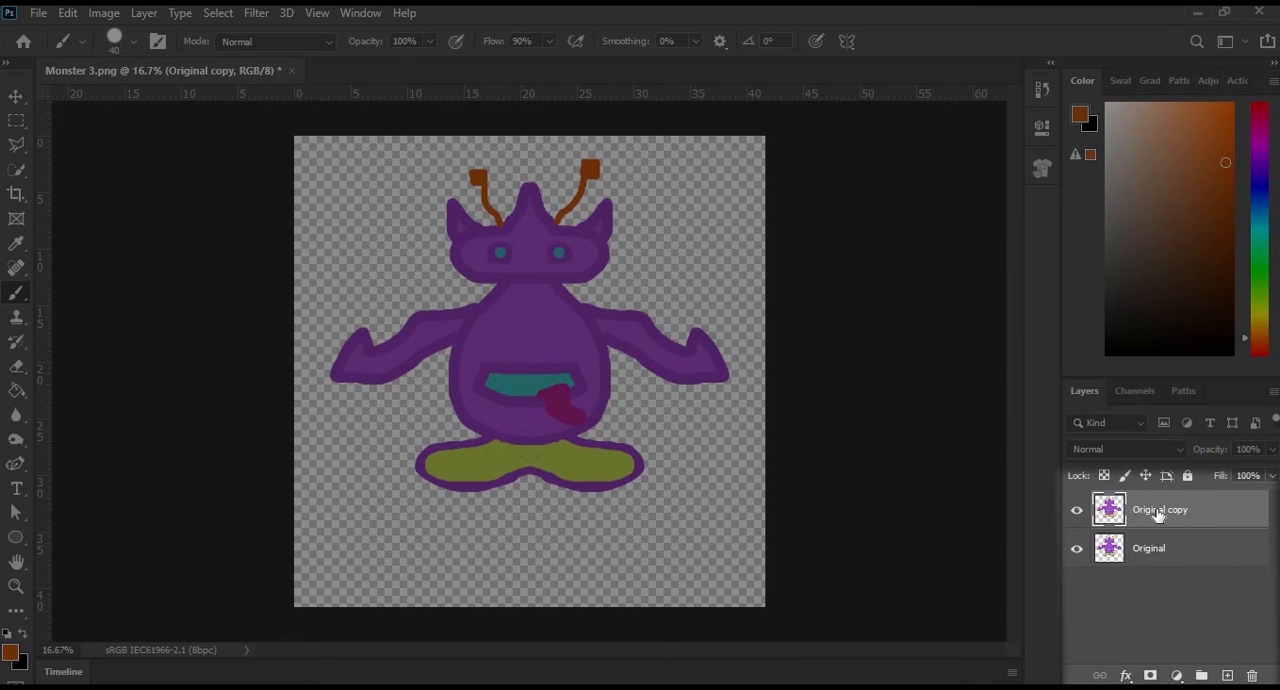
pyautogui.click(1076, 548)
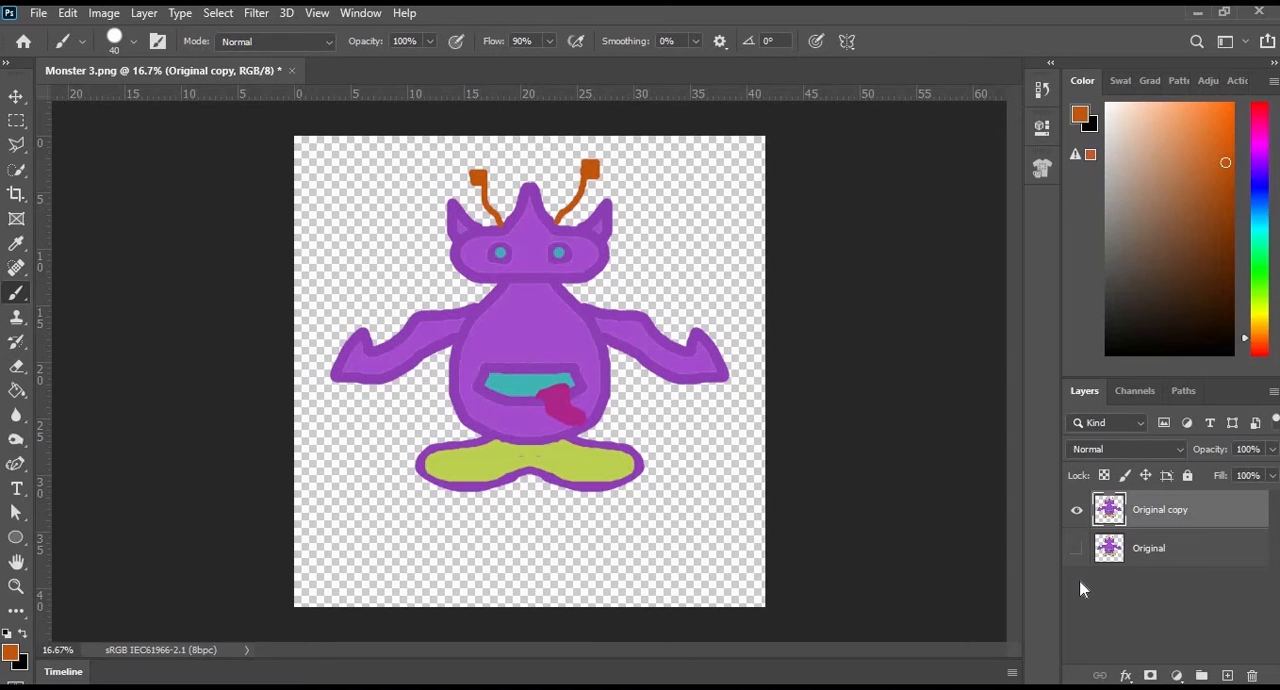
pyautogui.click(1078, 511)
pyautogui.click(1078, 511)
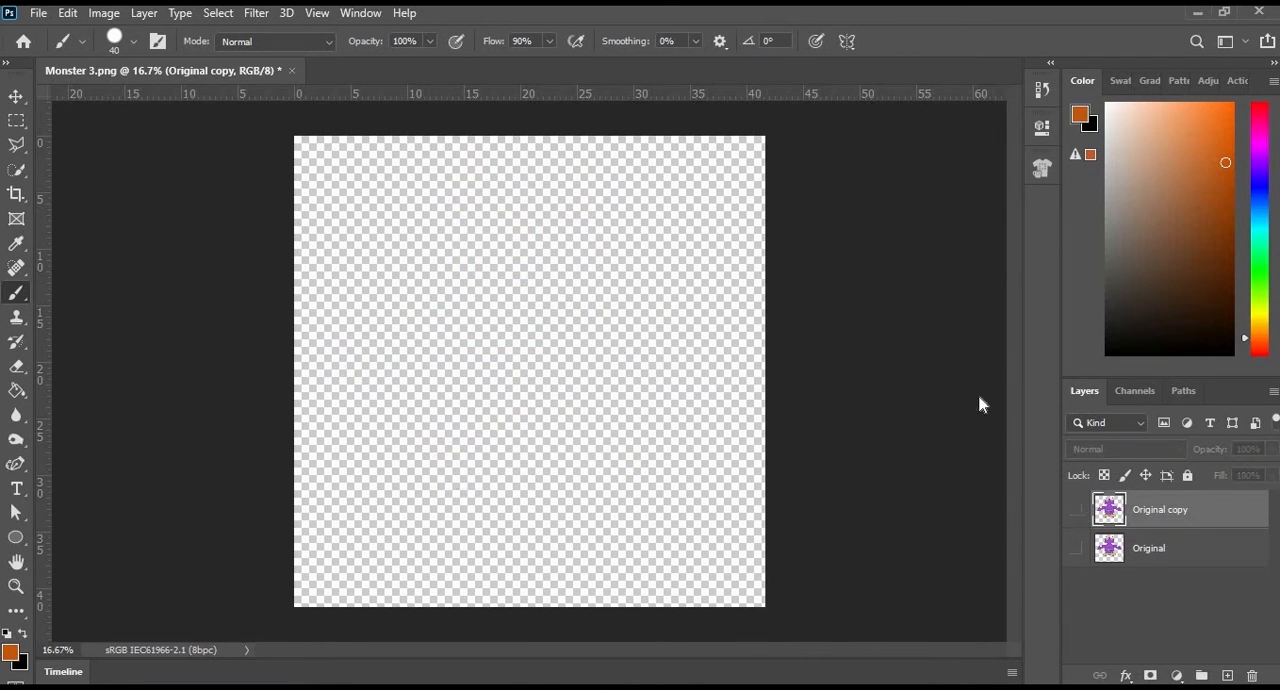
# - Start Puppet Warp on the Original copy, pin the body and right antenna base, and pull that antenna's tip outward to the right
pyautogui.click(68, 13)
pyautogui.click(112, 378)
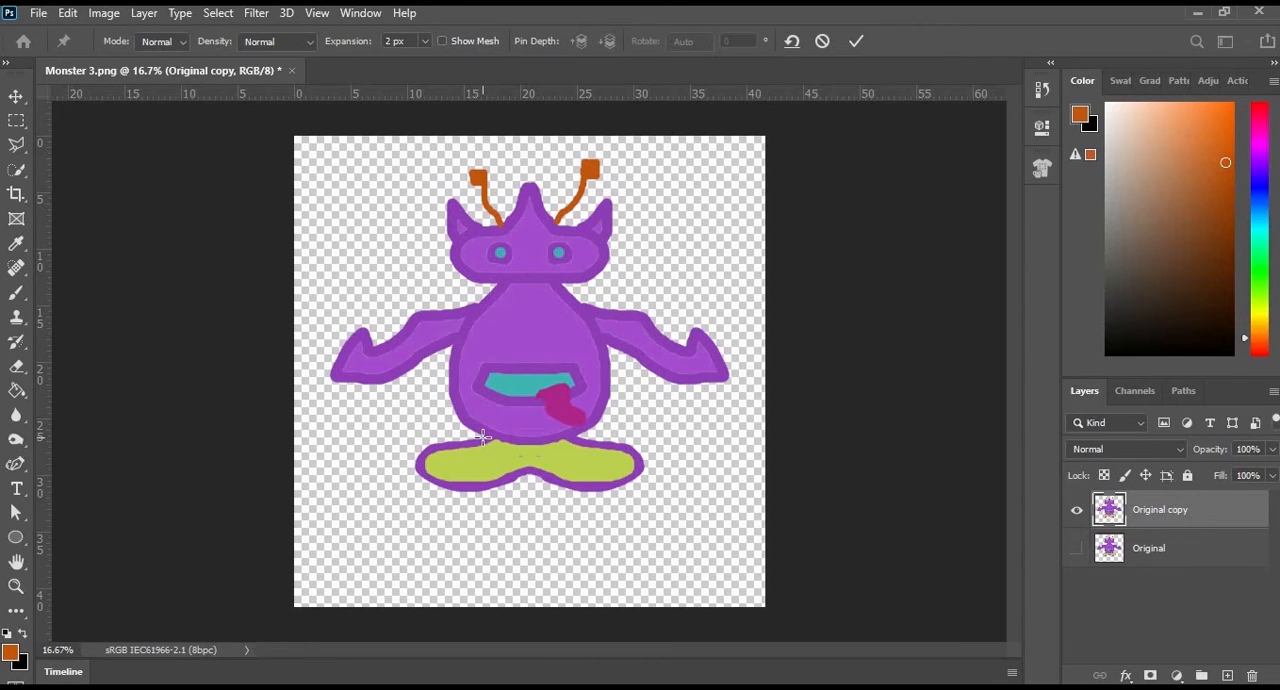
pyautogui.click(525, 339)
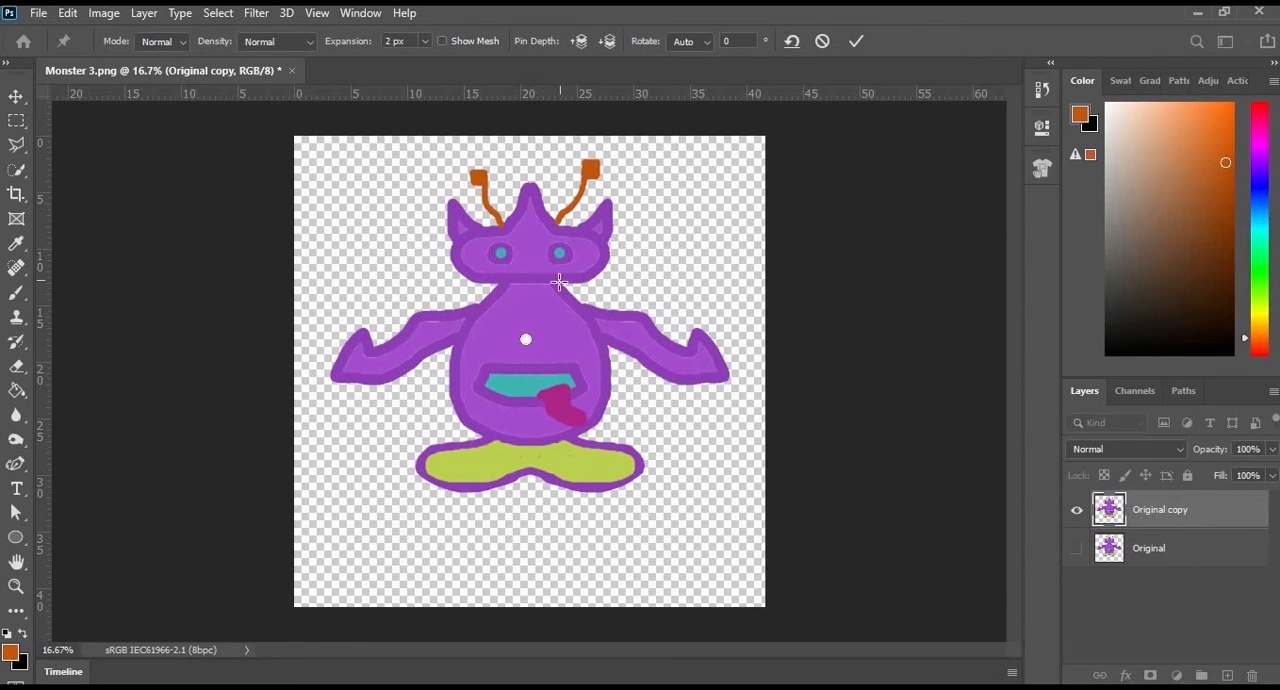
pyautogui.click(556, 223)
pyautogui.click(594, 166)
pyautogui.moveTo(594, 166); pyautogui.dragTo(650, 158)
# - Pin the left antenna's tip and base and bend it rightward, parallel to the other antenna, with its tip at about X 25.3 in, Y 2.0 in
pyautogui.click(482, 174)
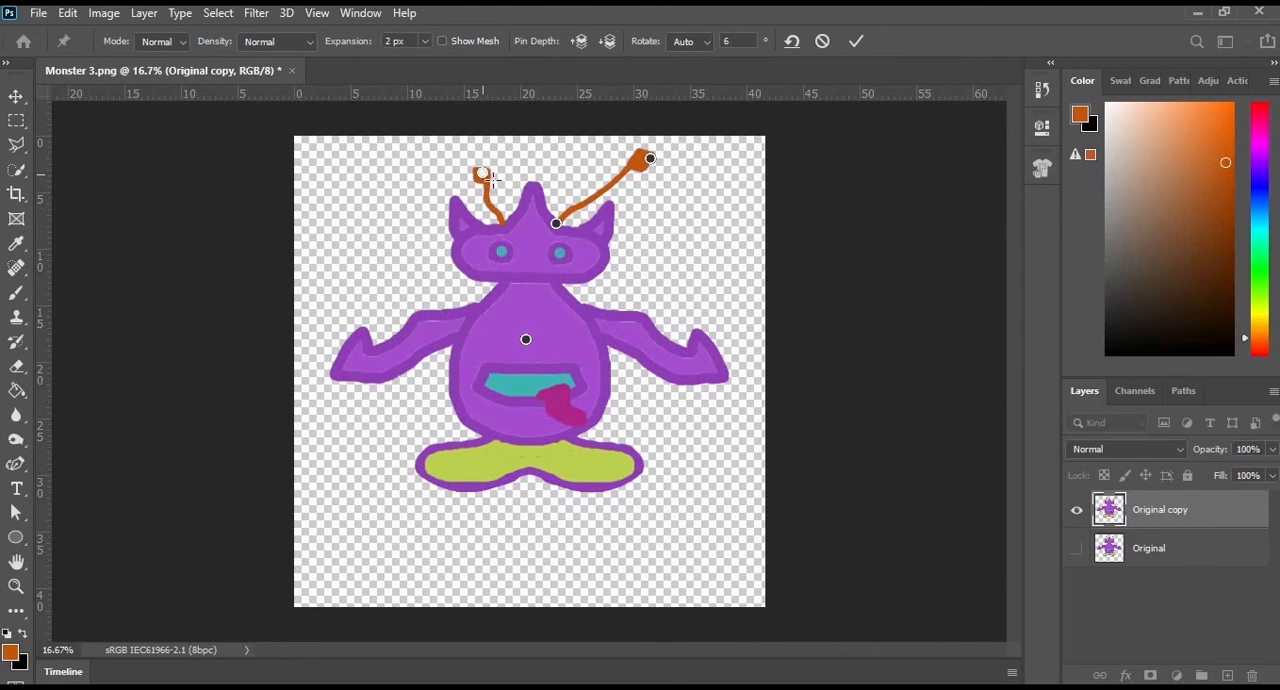
pyautogui.moveTo(482, 175); pyautogui.dragTo(580, 158)
pyautogui.click(504, 224)
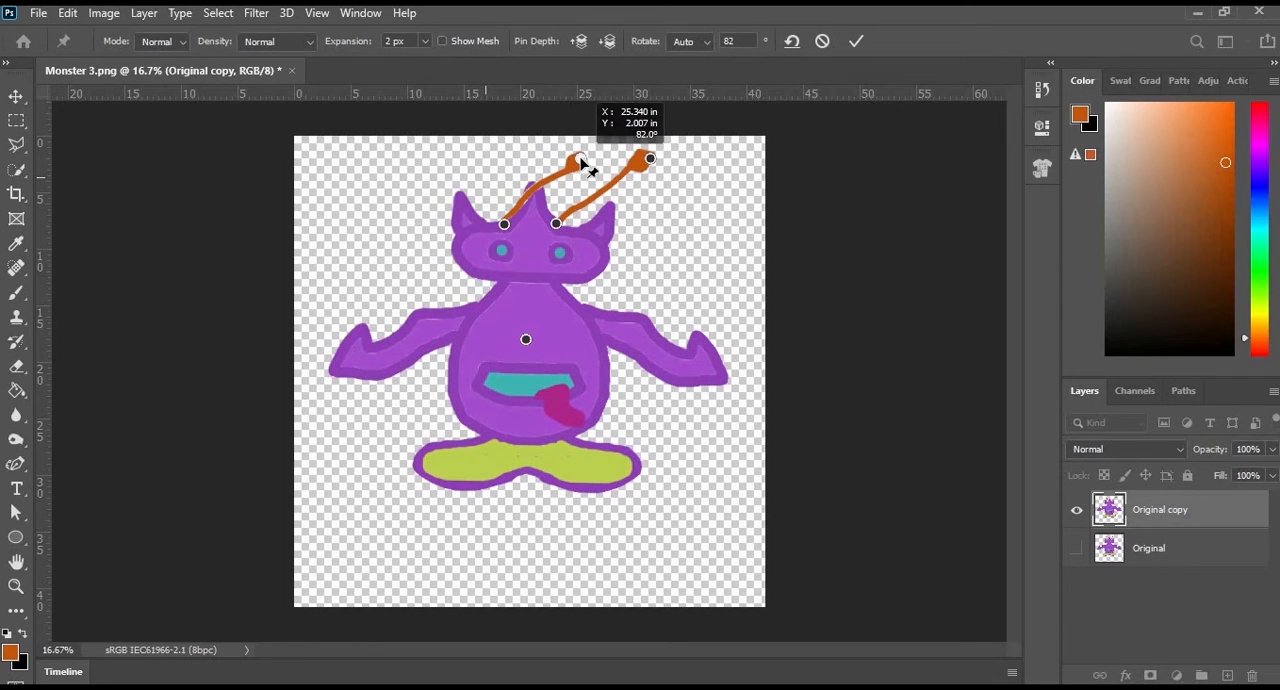
# - Pin the monster's left-side hand, shoulder and leg joint, and raise the hand to head height
pyautogui.click(360, 350)
pyautogui.click(464, 320)
pyautogui.moveTo(361, 350); pyautogui.dragTo(391, 262)
pyautogui.click(489, 435)
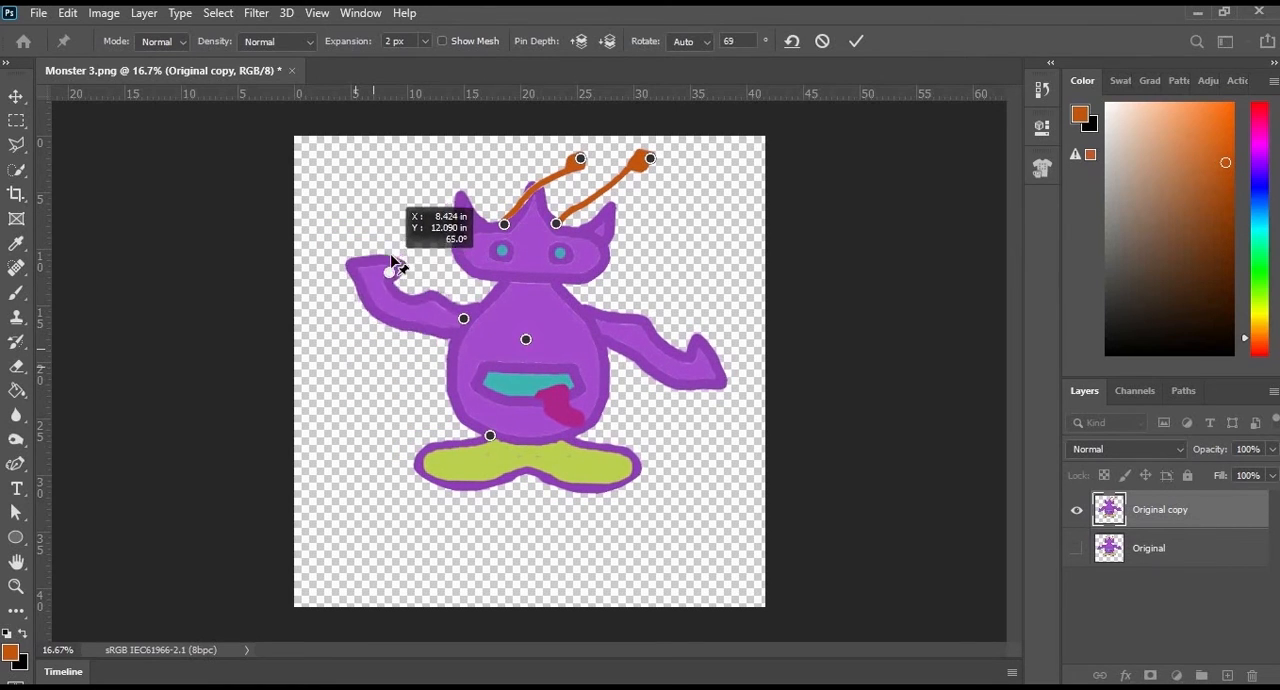
# - Fold the right-side arm across the chest, lift the right-side foot, and apply the warp
pyautogui.moveTo(712, 377); pyautogui.dragTo(510, 322)
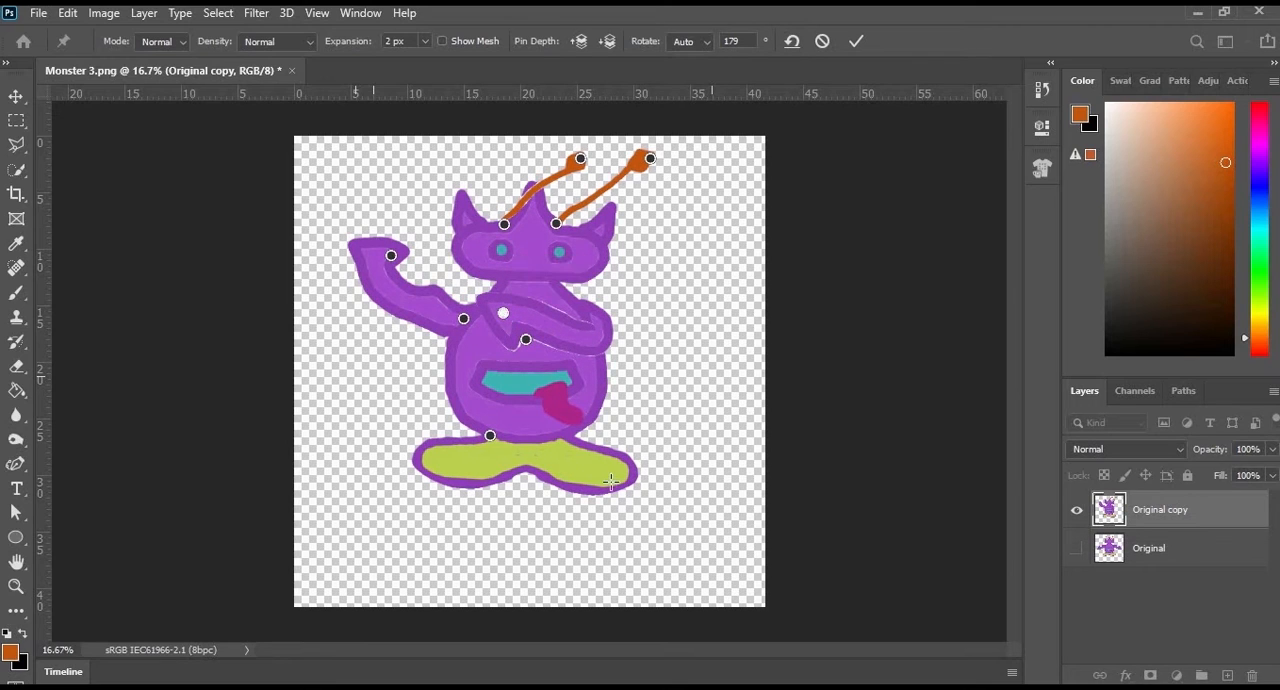
pyautogui.moveTo(628, 480); pyautogui.dragTo(642, 416)
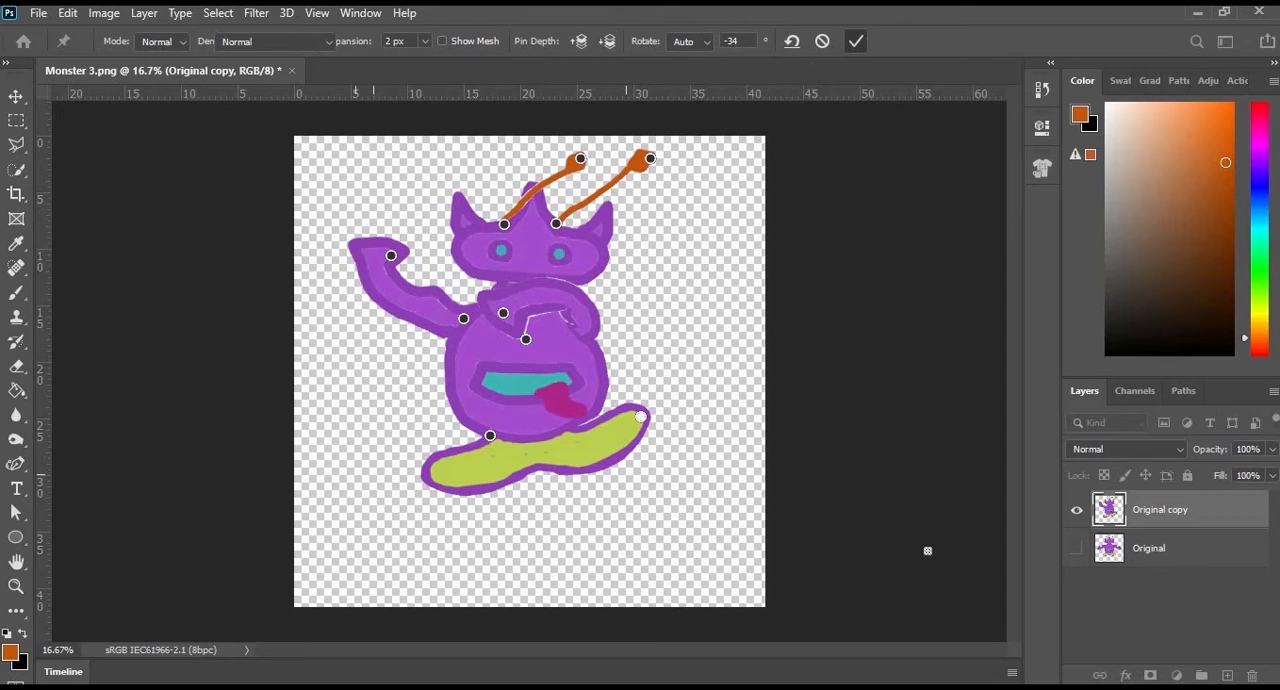
pyautogui.press('Return')
pyautogui.press('b')
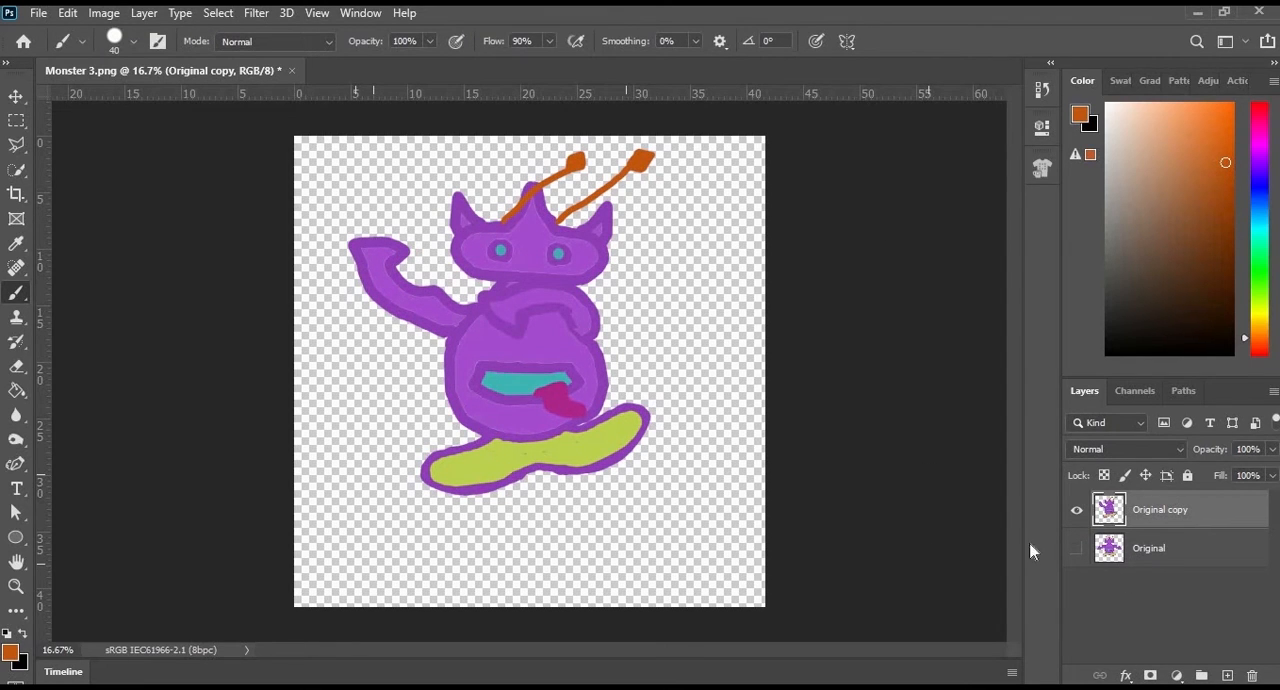
# - Duplicate the Original layer again, hide the warped copy and show only the new copy
pyautogui.moveTo(1152, 556); pyautogui.dragTo(1078, 545)
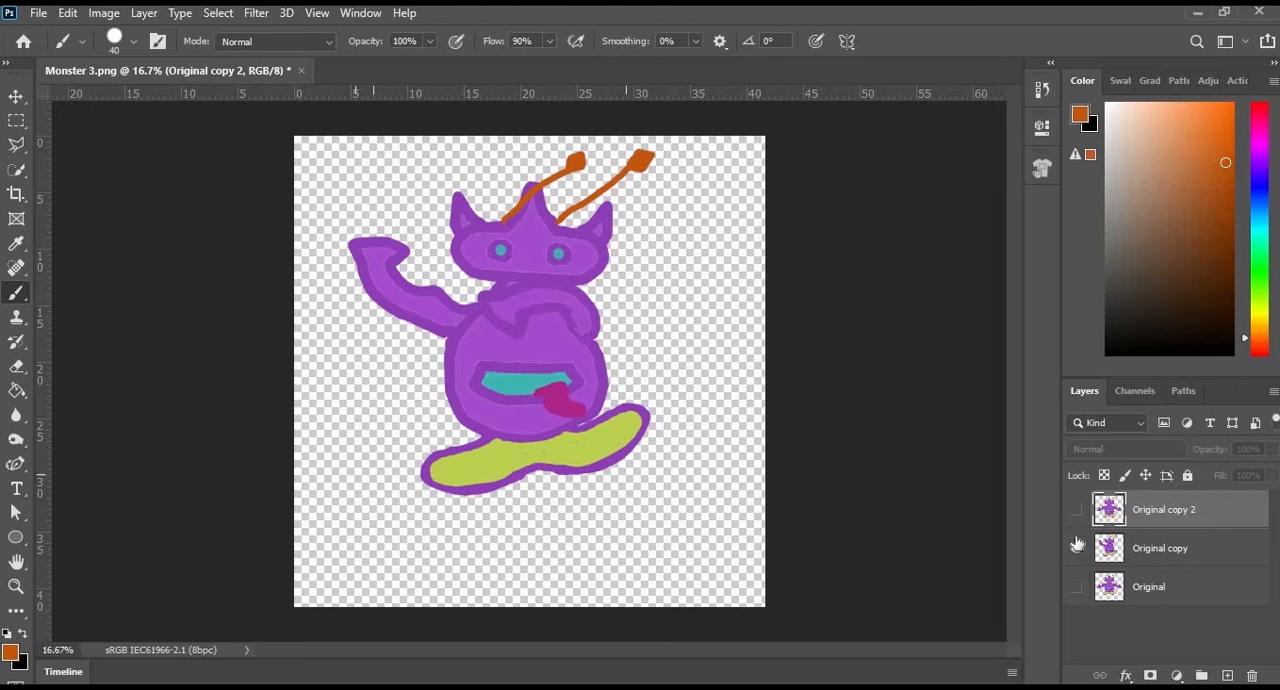
pyautogui.click(1077, 545)
pyautogui.click(1077, 510)
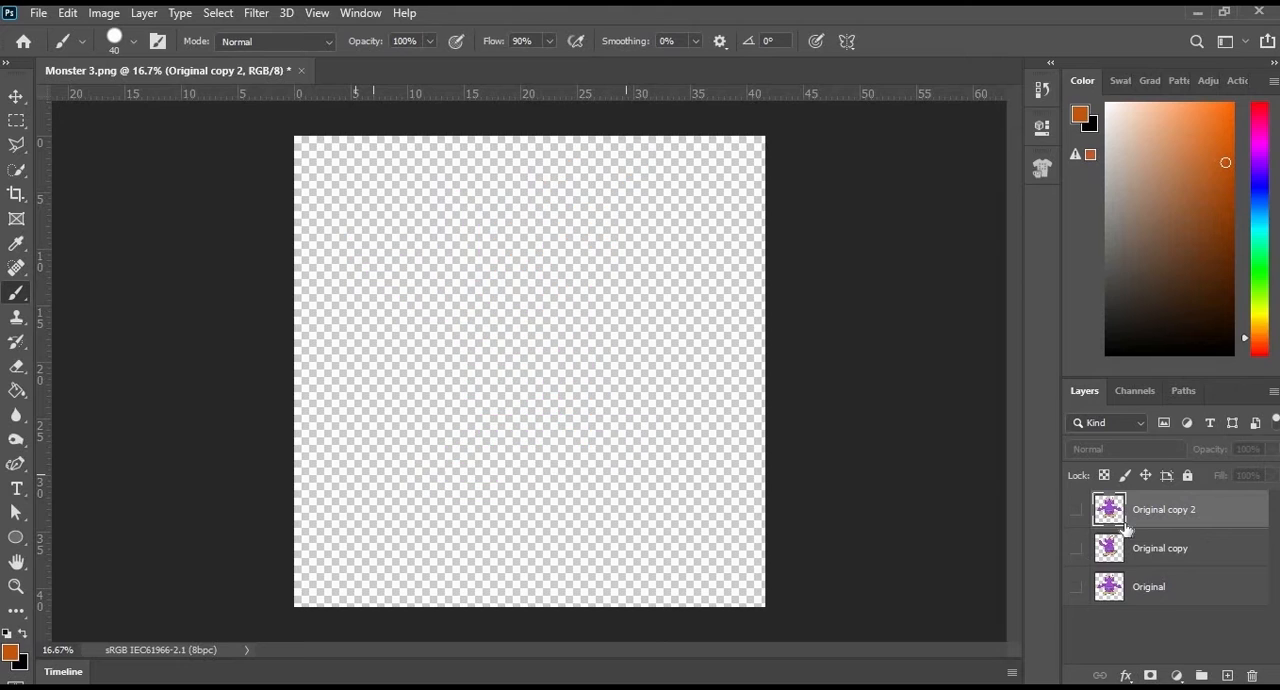
# - Start Puppet Warp on Original copy 2, pin the monster above its left-side foot and move the whole figure down the canvas
pyautogui.click(68, 13)
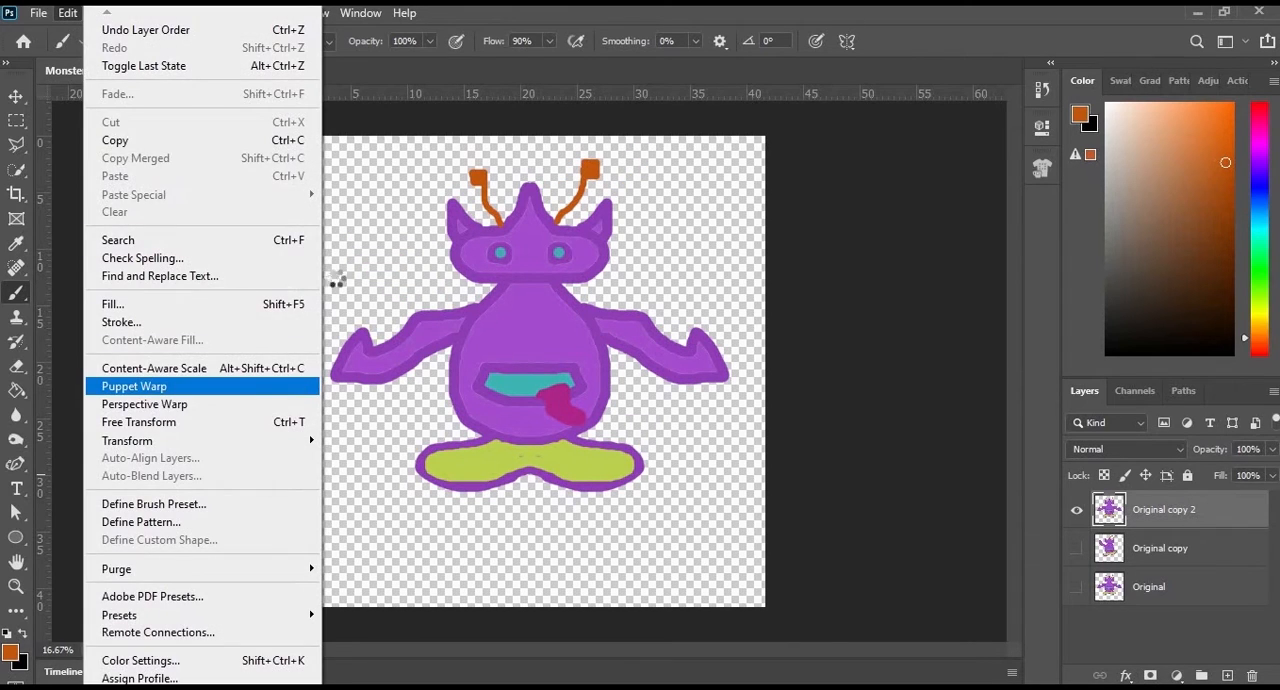
pyautogui.click(487, 438)
pyautogui.moveTo(535, 369); pyautogui.dragTo(533, 329)
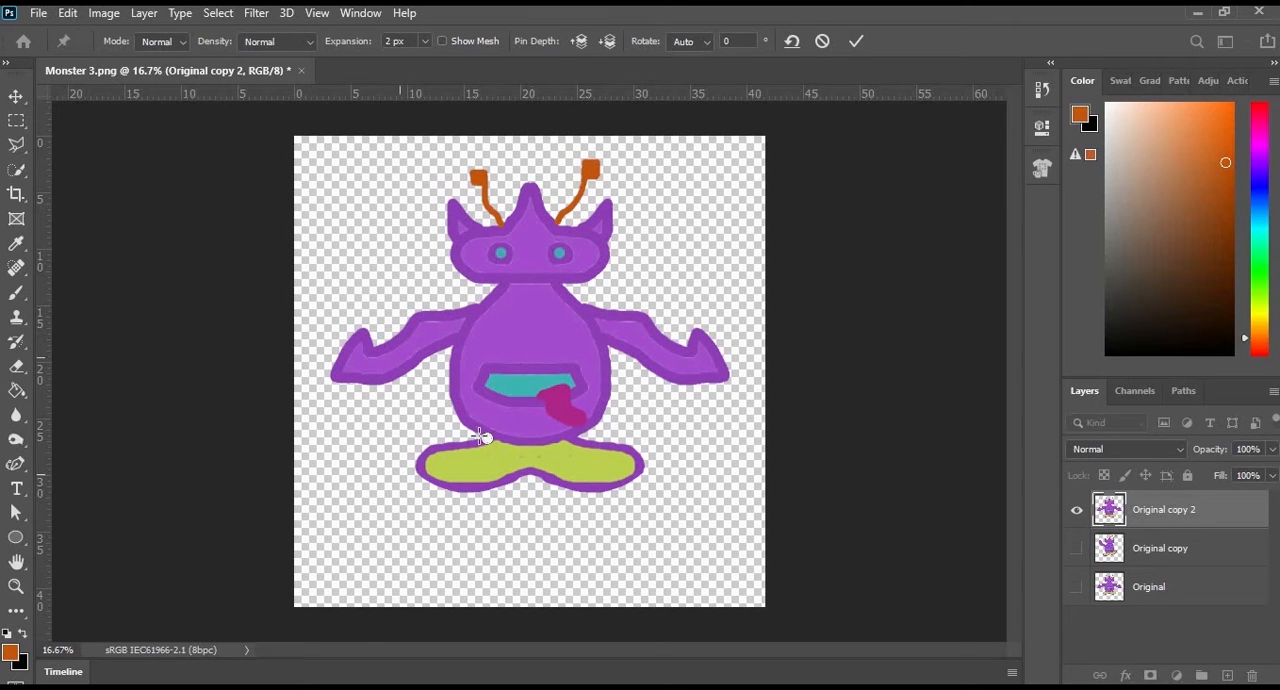
pyautogui.moveTo(481, 436); pyautogui.dragTo(488, 509)
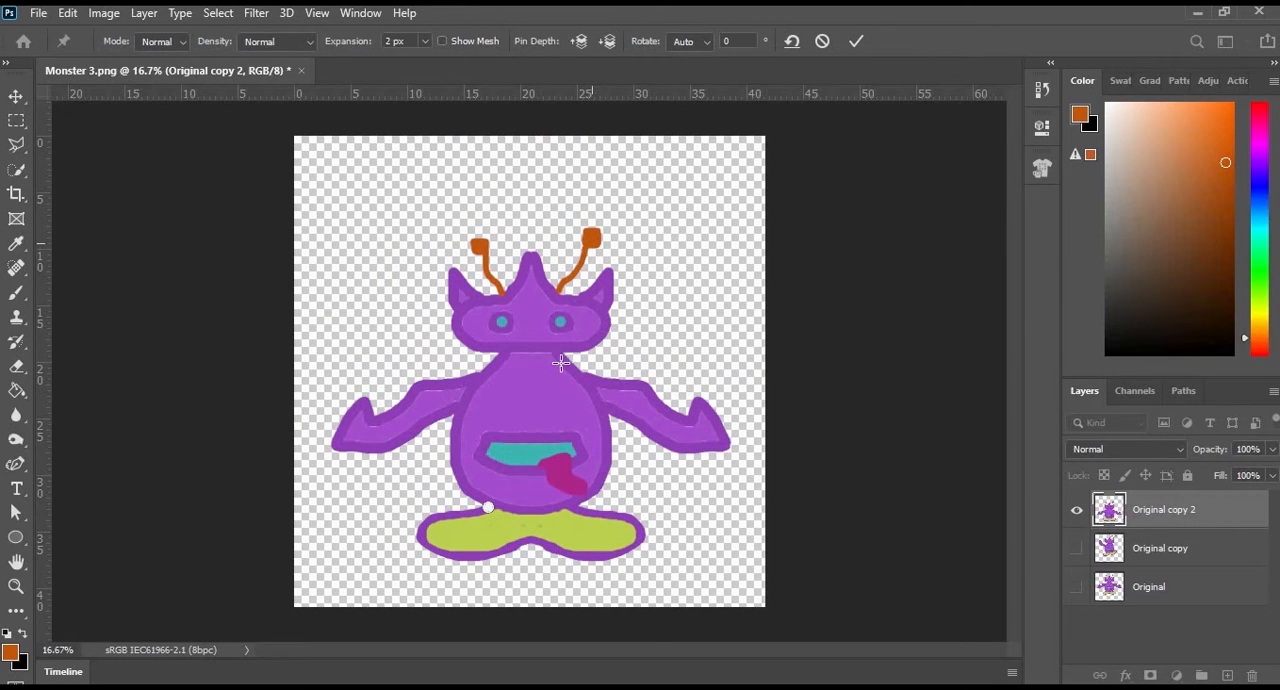
# - Pin and bend the right-side antenna down over the eye, and fold the pinned right-side arm up to the cheek
pyautogui.click(557, 291)
pyautogui.click(591, 238)
pyautogui.moveTo(595, 240); pyautogui.dragTo(581, 330)
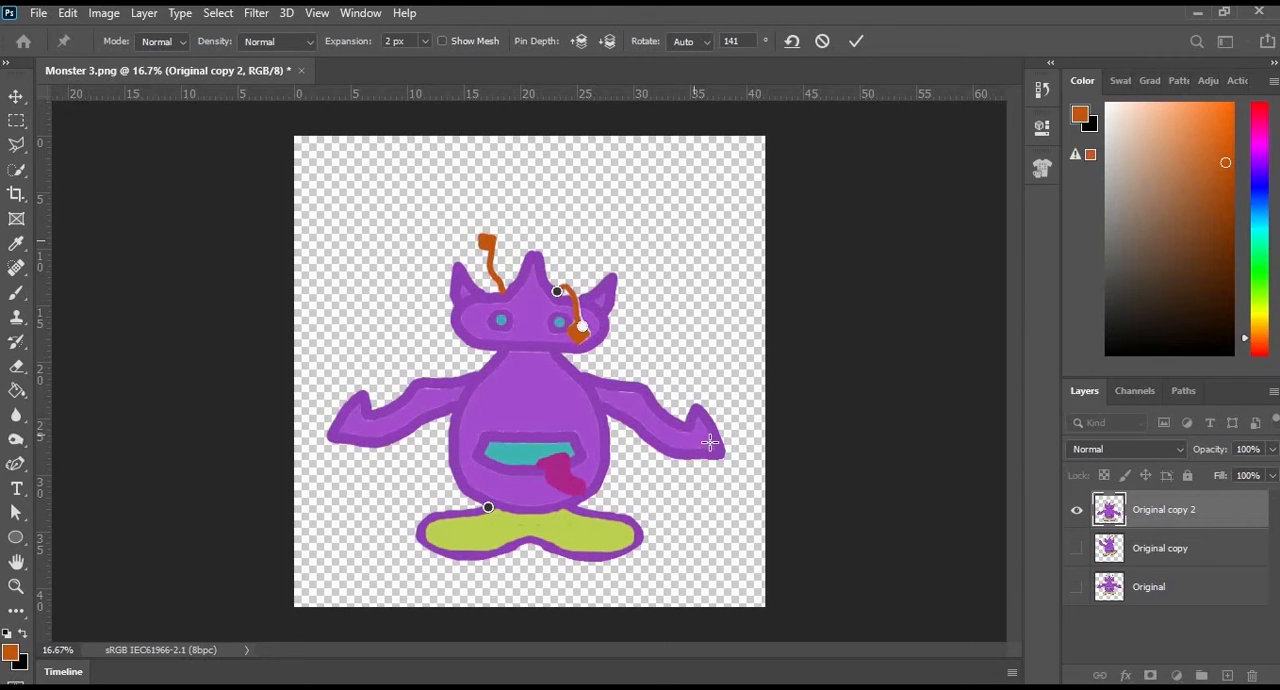
pyautogui.click(594, 403)
pyautogui.moveTo(709, 444); pyautogui.dragTo(611, 342)
# - Pin and fold the left-side arm up beneath the face, pull the left-side foot down, and apply the warp
pyautogui.click(344, 448)
pyautogui.click(461, 407)
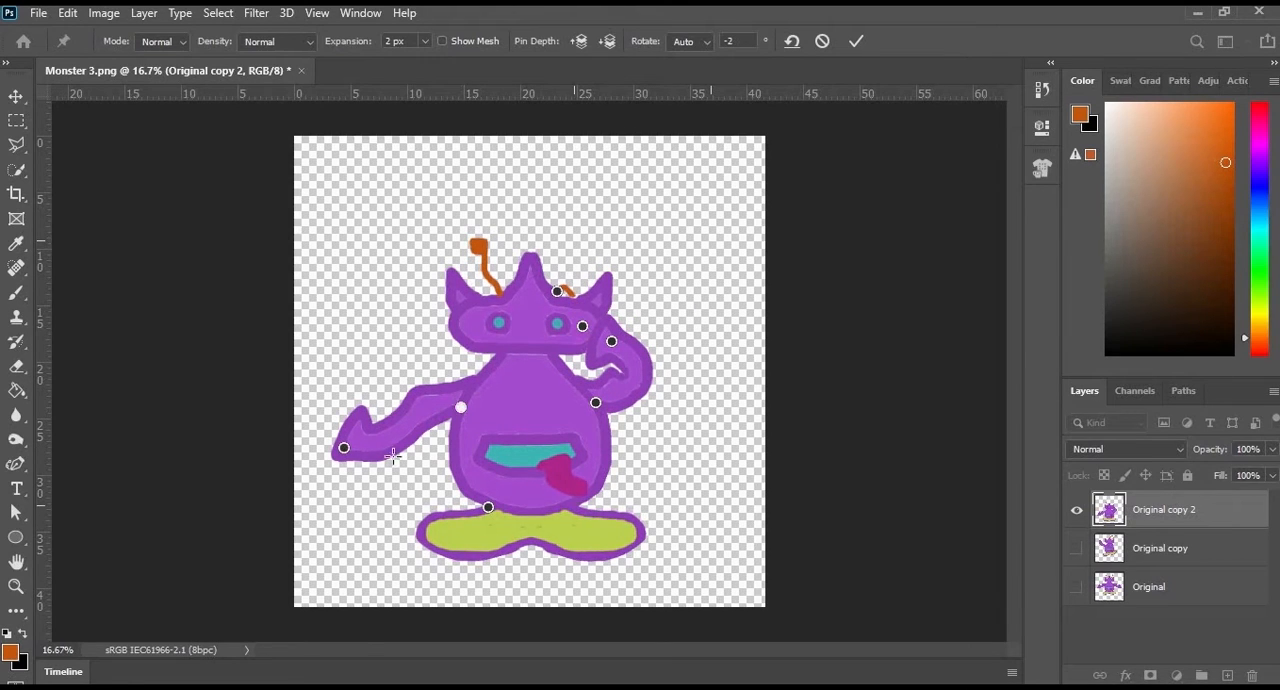
pyautogui.moveTo(342, 450); pyautogui.dragTo(542, 408)
pyautogui.moveTo(508, 462); pyautogui.dragTo(506, 334)
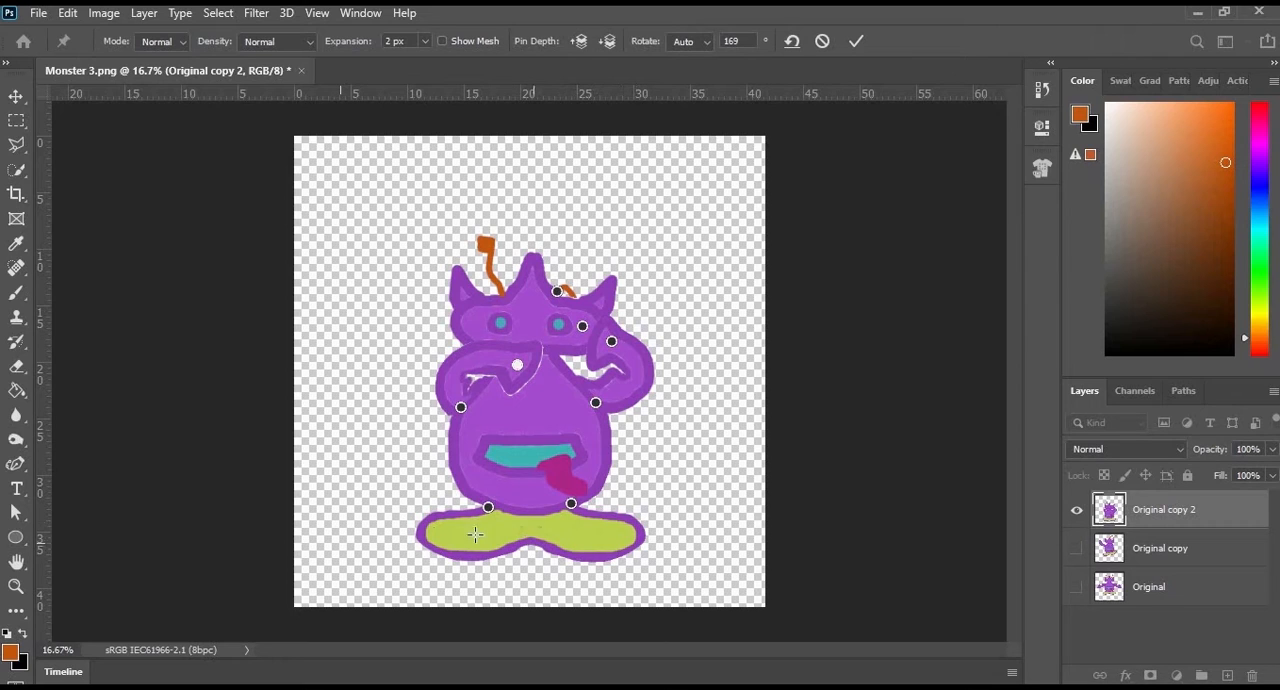
pyautogui.moveTo(421, 536); pyautogui.dragTo(421, 572)
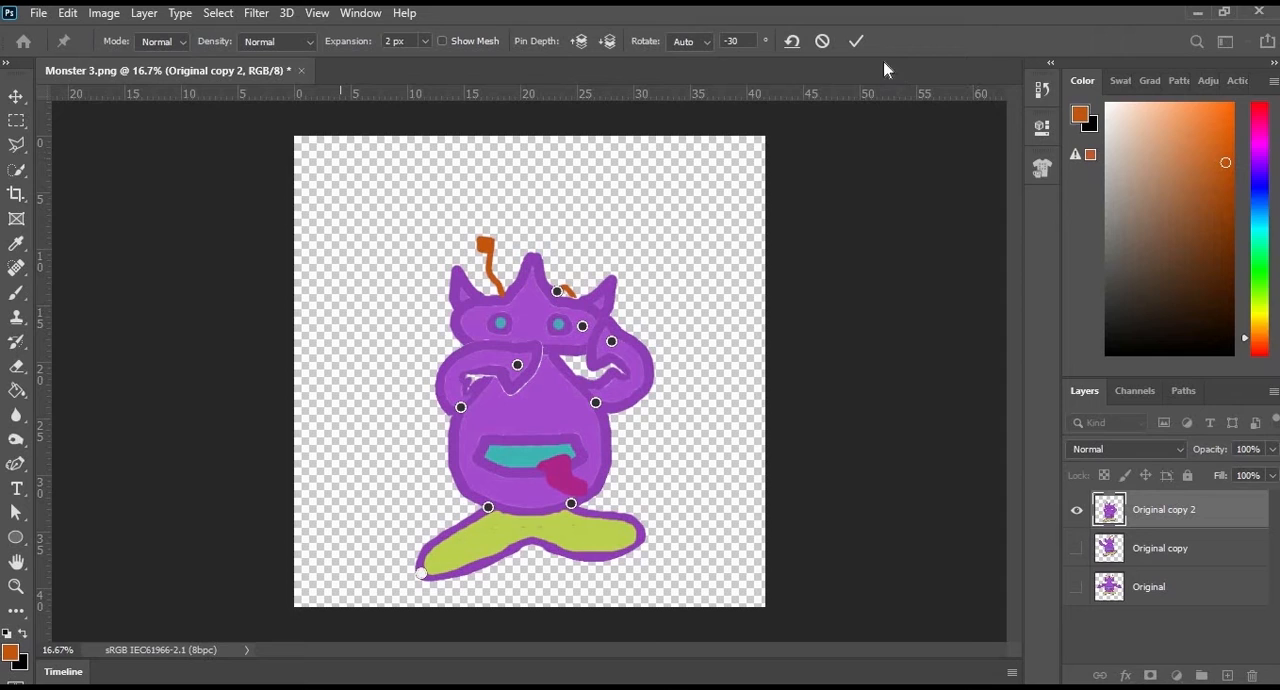
pyautogui.click(855, 42)
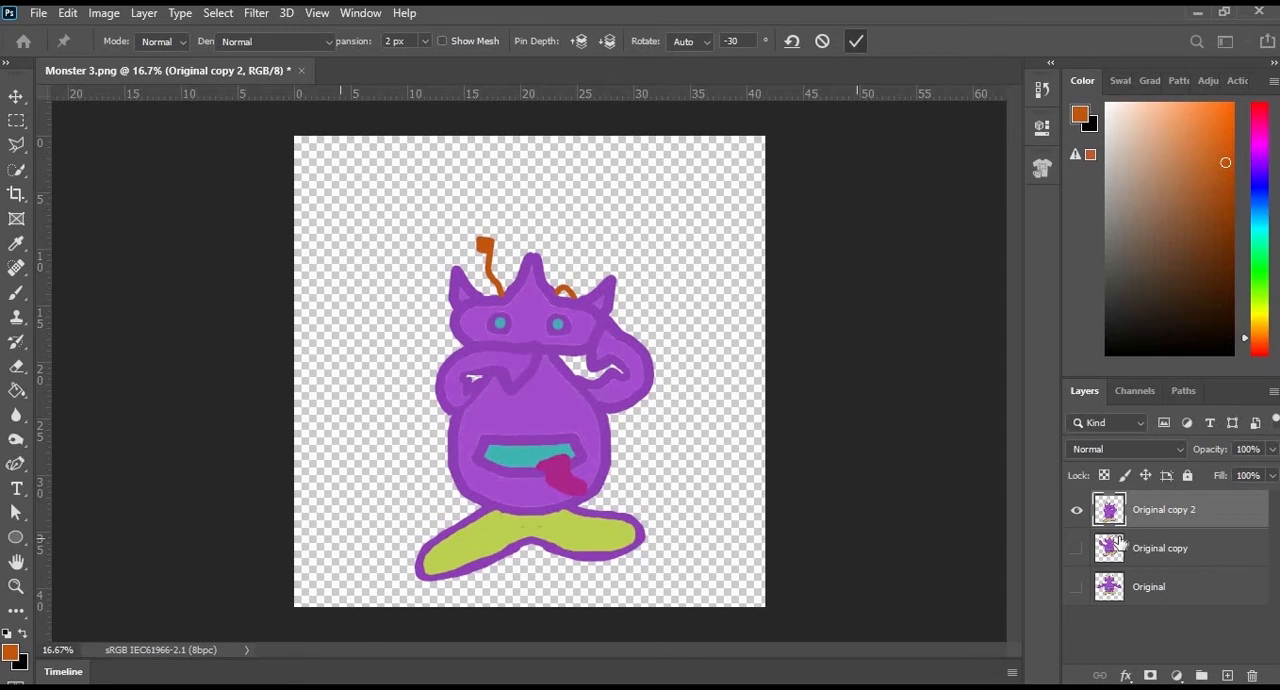
# - Duplicate the Original layer, move the copy to the top of the stack, and show it in place of Original copy 2
pyautogui.moveTo(1172, 592); pyautogui.dragTo(1227, 676)
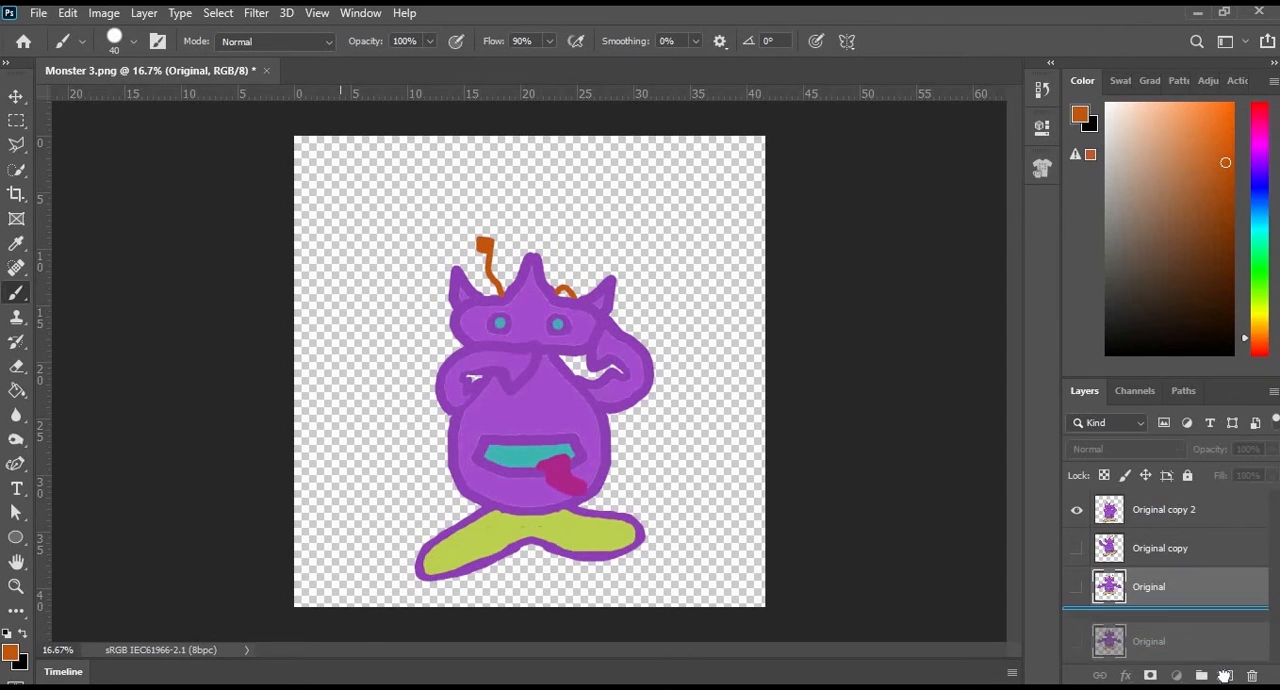
pyautogui.moveTo(1142, 558); pyautogui.dragTo(1100, 505)
pyautogui.click(1077, 548)
pyautogui.click(1077, 510)
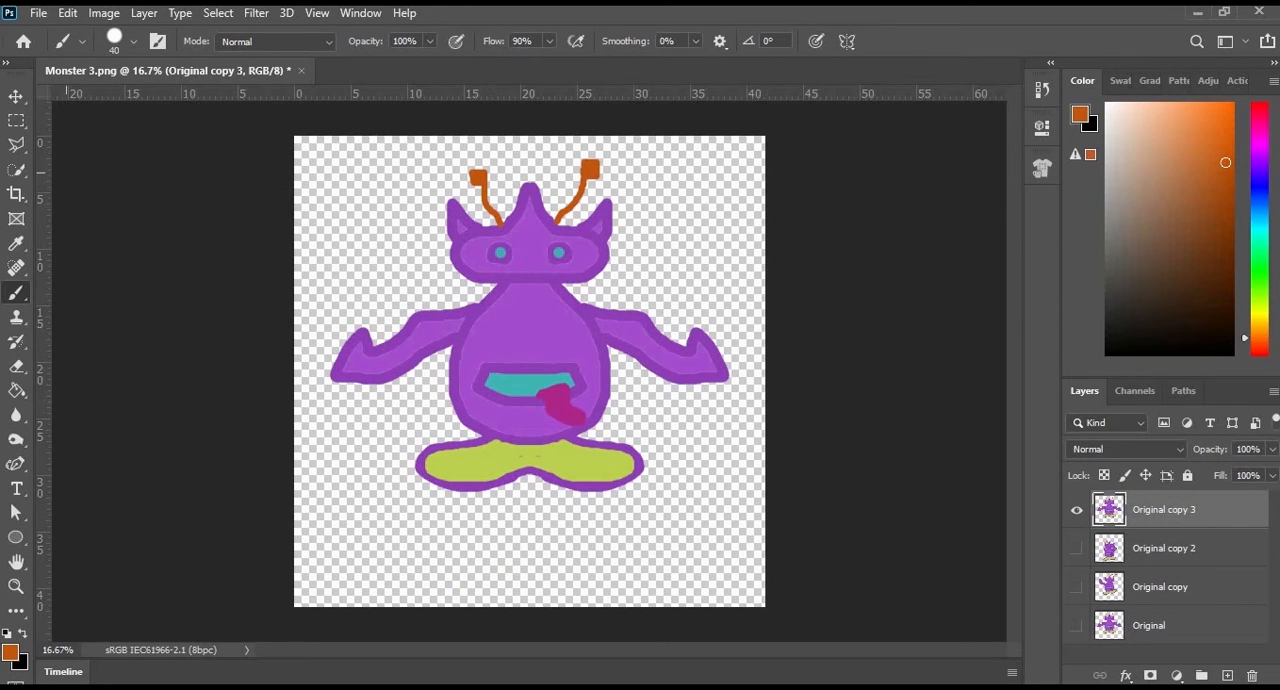
# - Start Puppet Warp on Original copy 3 and pin the upper mouth corners and both leg joints
pyautogui.hotkey('alt', 'e')
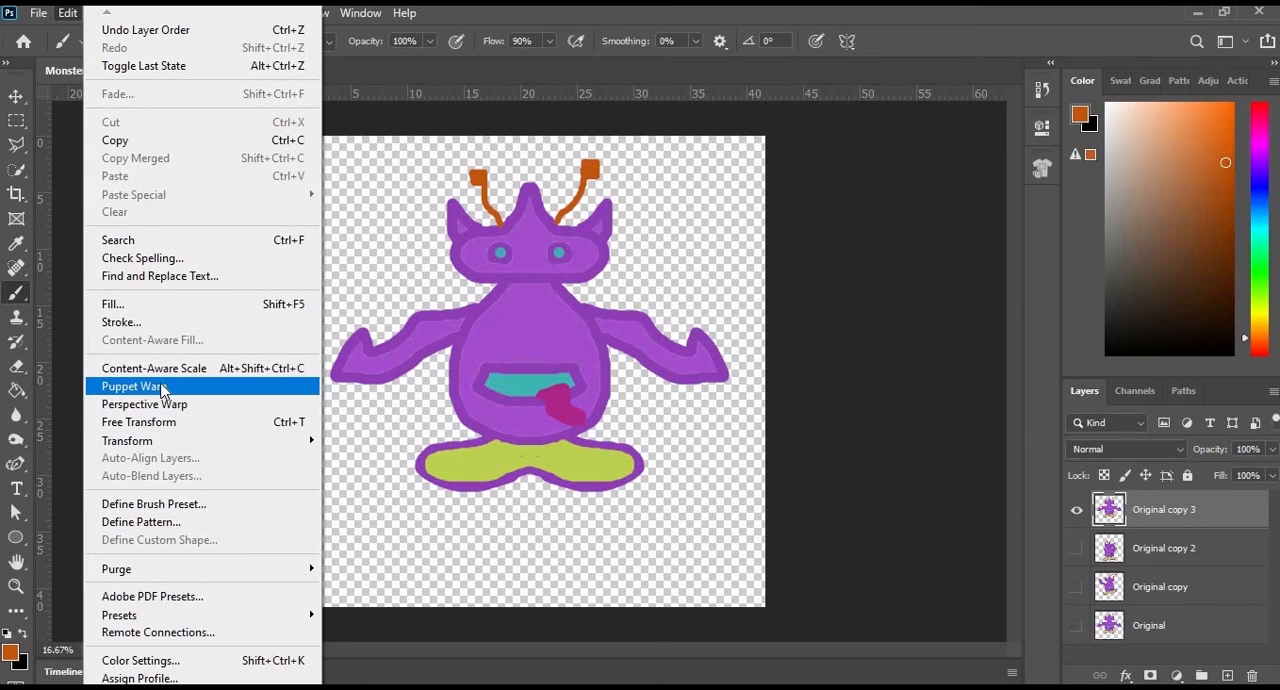
pyautogui.click(158, 388)
pyautogui.click(485, 371)
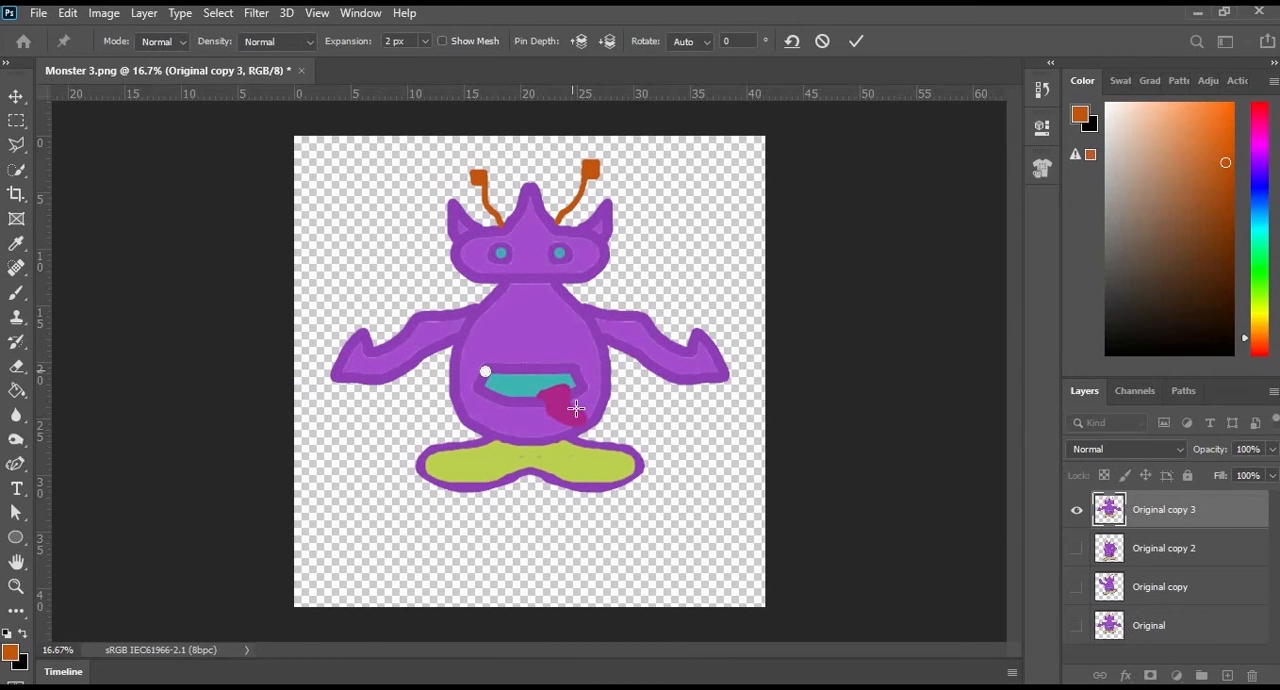
pyautogui.moveTo(589, 380); pyautogui.dragTo(567, 372)
pyautogui.click(567, 371)
pyautogui.click(561, 439)
pyautogui.click(488, 439)
# - Pin both sides of the neck and both shoulders, and slant the mouth downward toward its right-side corner
pyautogui.click(501, 288)
pyautogui.click(552, 284)
pyautogui.click(597, 343)
pyautogui.click(459, 336)
pyautogui.moveTo(485, 372)
pyautogui.mouseDown()
pyautogui.moveTo(495, 430)
pyautogui.moveTo(490, 360)
pyautogui.moveTo(483, 372)
pyautogui.mouseUp()
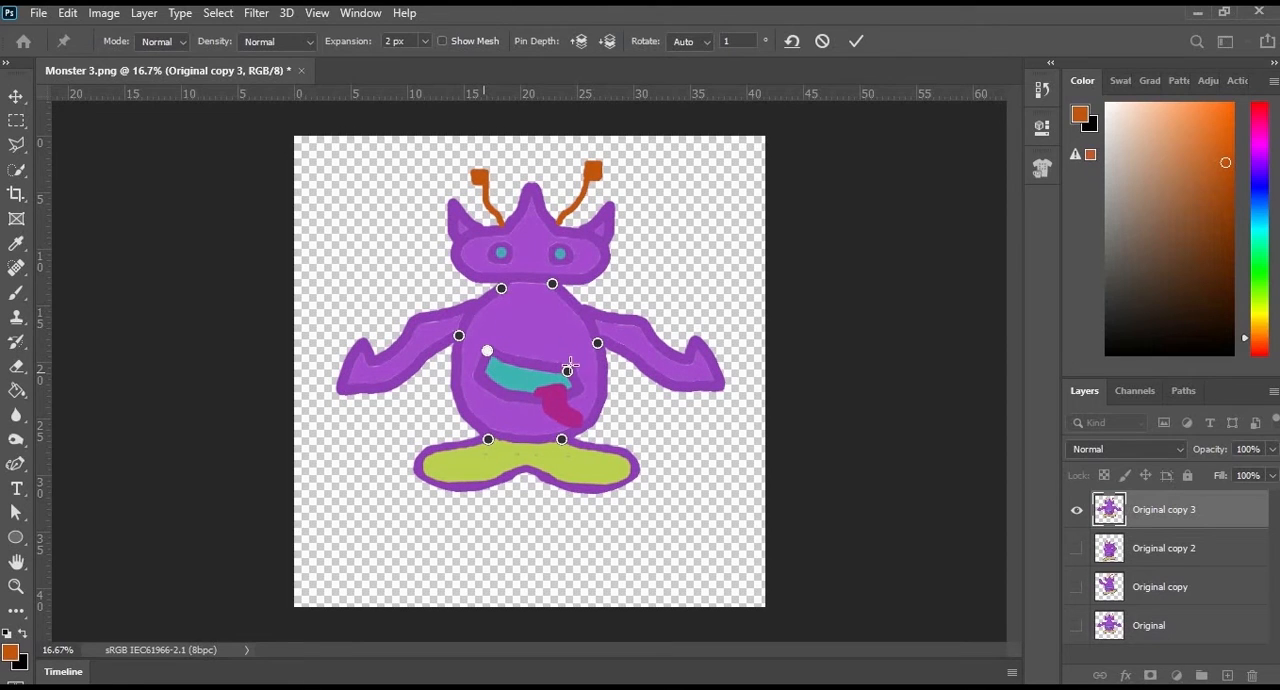
pyautogui.moveTo(572, 374); pyautogui.dragTo(563, 396)
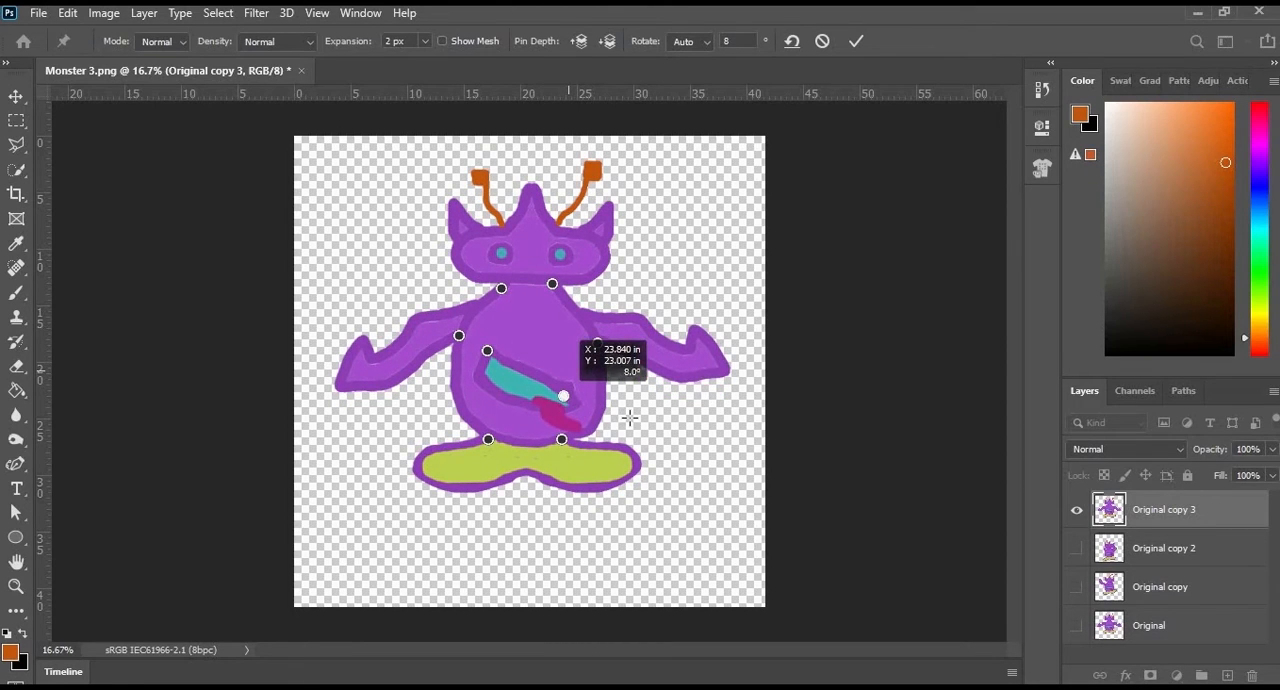
# - Pin the right-side hand, fold the arm across the chest, and send it backward behind the body
pyautogui.click(720, 363)
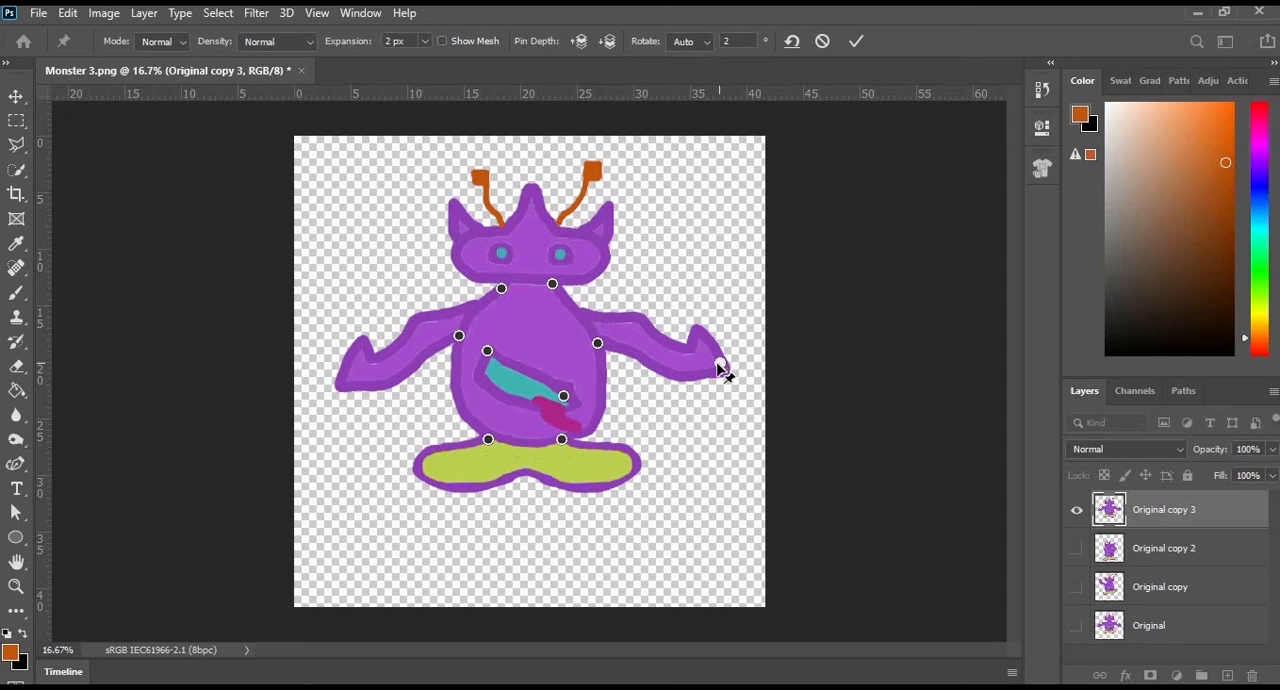
pyautogui.moveTo(722, 364); pyautogui.dragTo(529, 316)
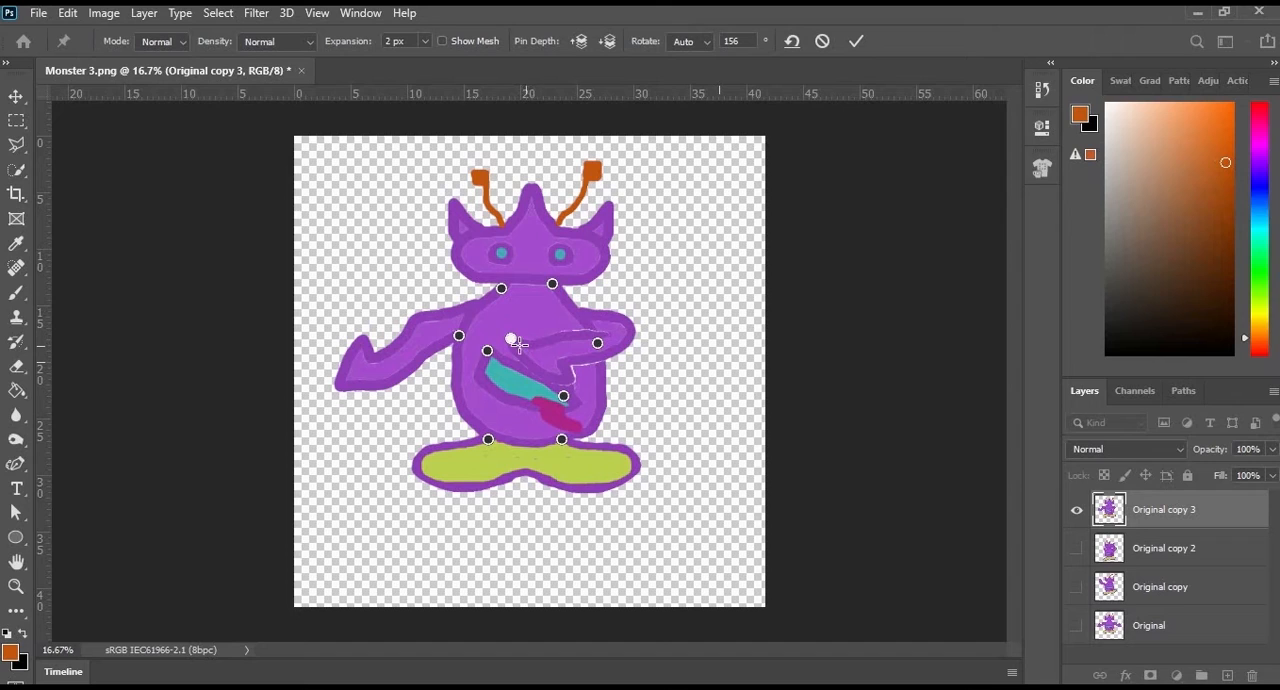
pyautogui.rightClick(517, 344)
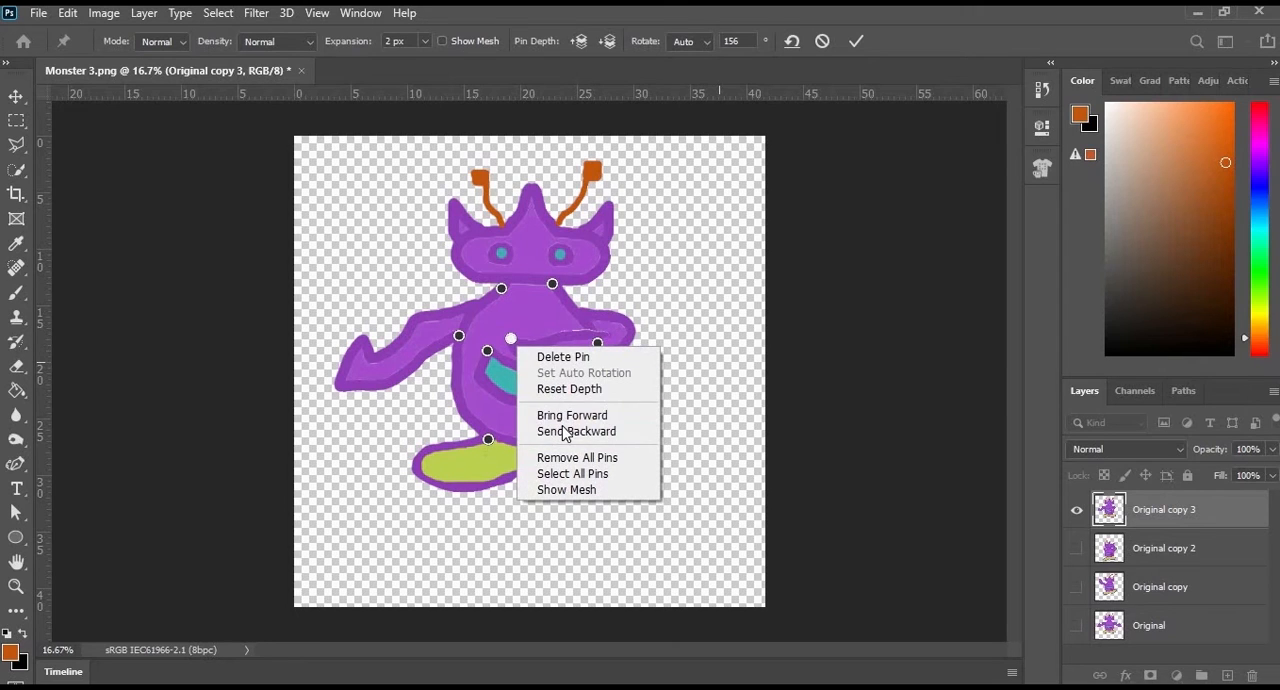
pyautogui.click(566, 431)
# - Pin the left-side hand and elbow, raise the elbow, and bend the forearm down beside the body
pyautogui.click(361, 343)
pyautogui.moveTo(361, 344); pyautogui.dragTo(340, 318)
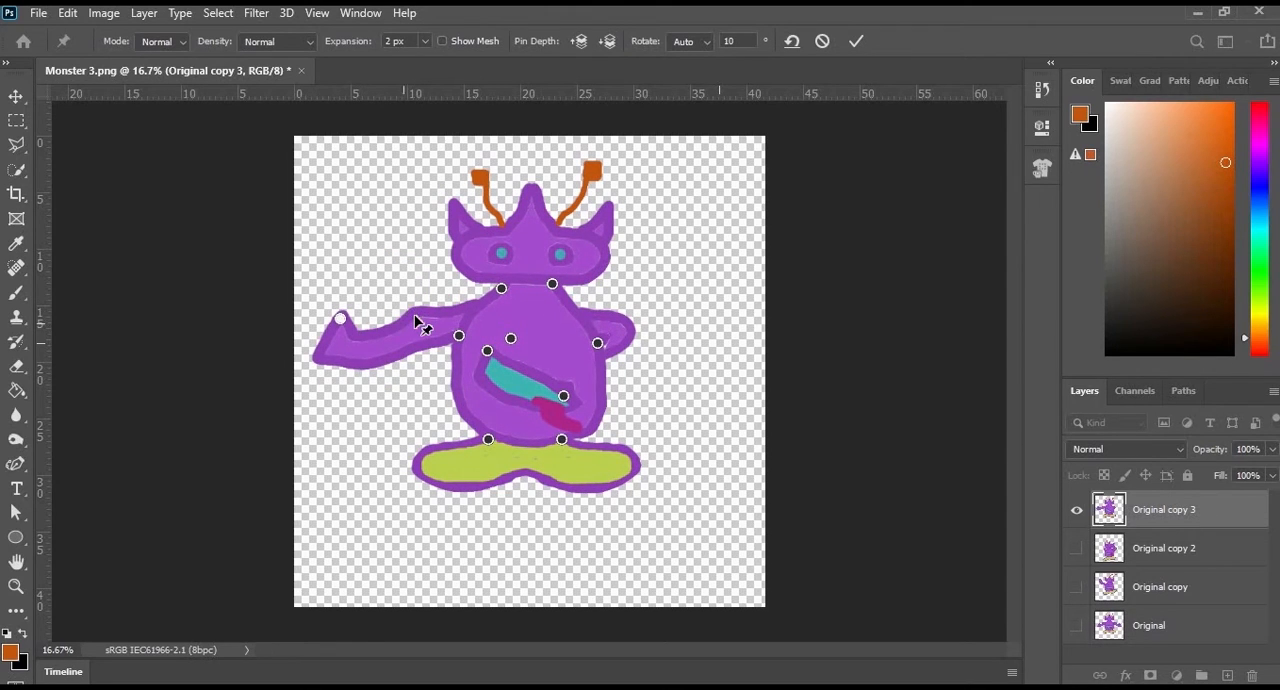
pyautogui.moveTo(422, 305); pyautogui.dragTo(420, 287)
pyautogui.moveTo(340, 318); pyautogui.dragTo(388, 363)
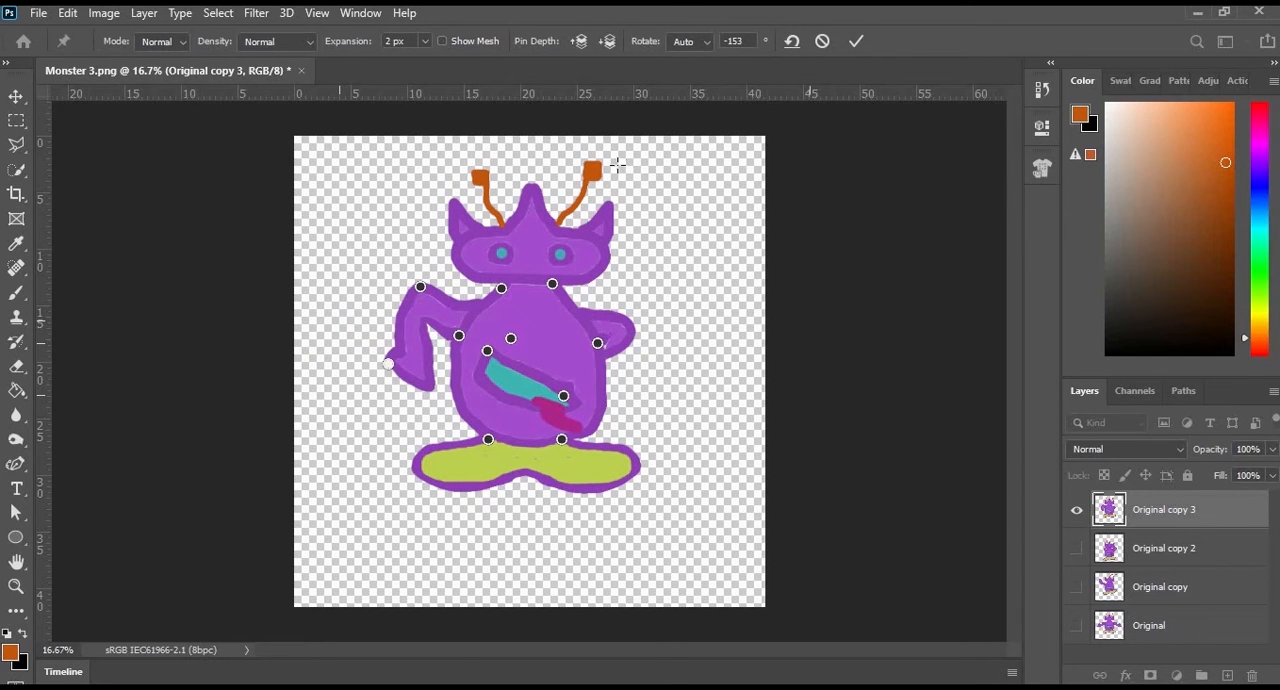
# - Curl the right-side antenna inward over the head's middle spike and stretch the left-side antenna up and outward
pyautogui.click(555, 231)
pyautogui.moveTo(591, 176); pyautogui.dragTo(545, 200)
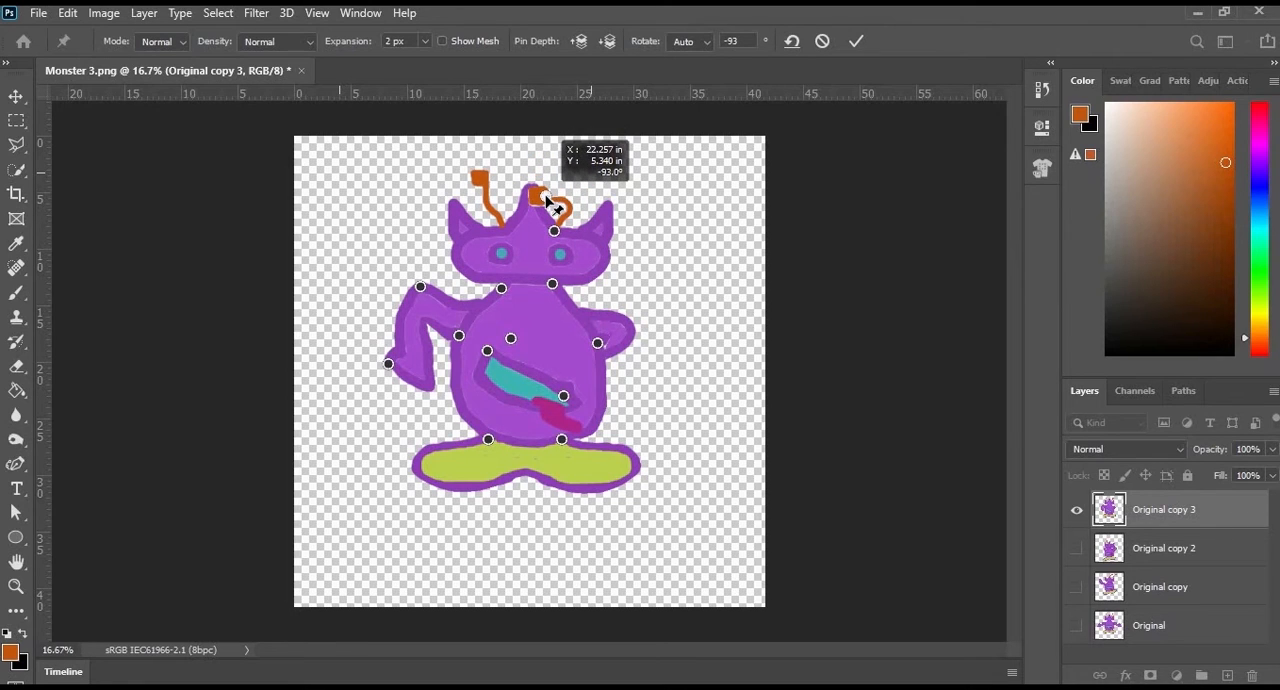
pyautogui.click(481, 179)
pyautogui.moveTo(481, 179); pyautogui.dragTo(452, 166)
pyautogui.rightClick(545, 200)
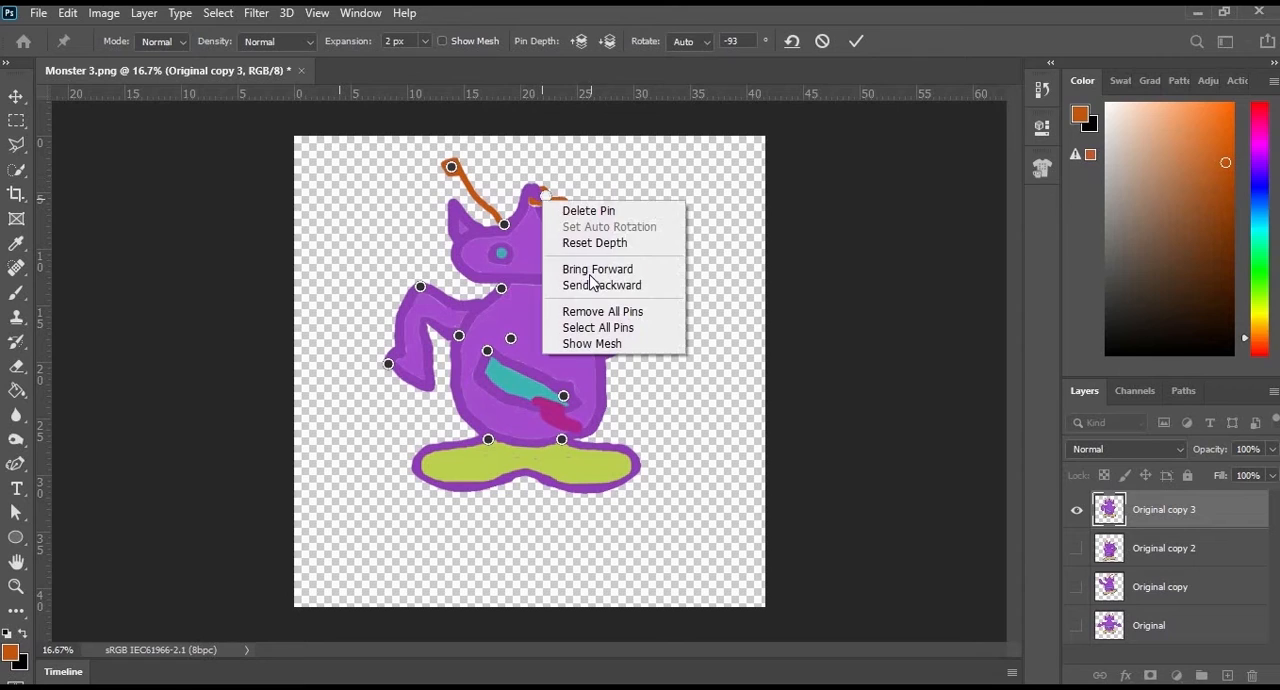
pyautogui.click(787, 298)
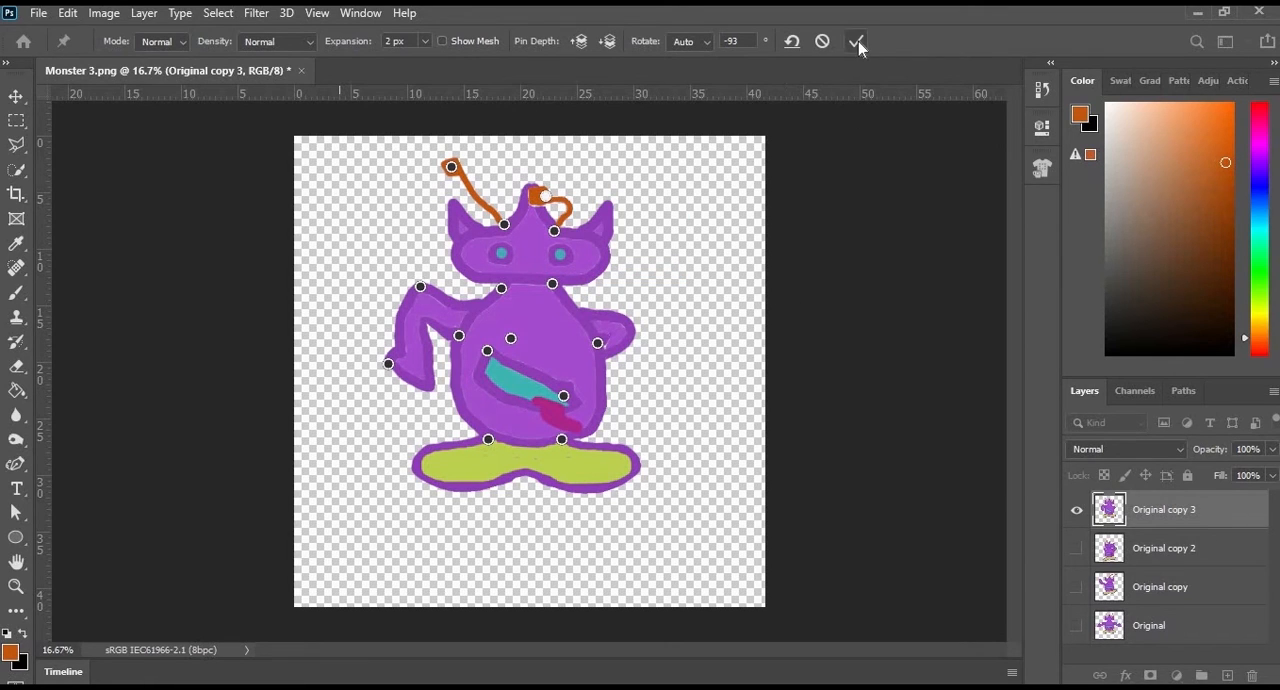
# - Pin both feet, pull them downward and closer together into standing legs, and apply the warp
pyautogui.click(630, 474)
pyautogui.click(418, 471)
pyautogui.moveTo(419, 471); pyautogui.dragTo(467, 521)
pyautogui.moveTo(631, 475); pyautogui.dragTo(586, 533)
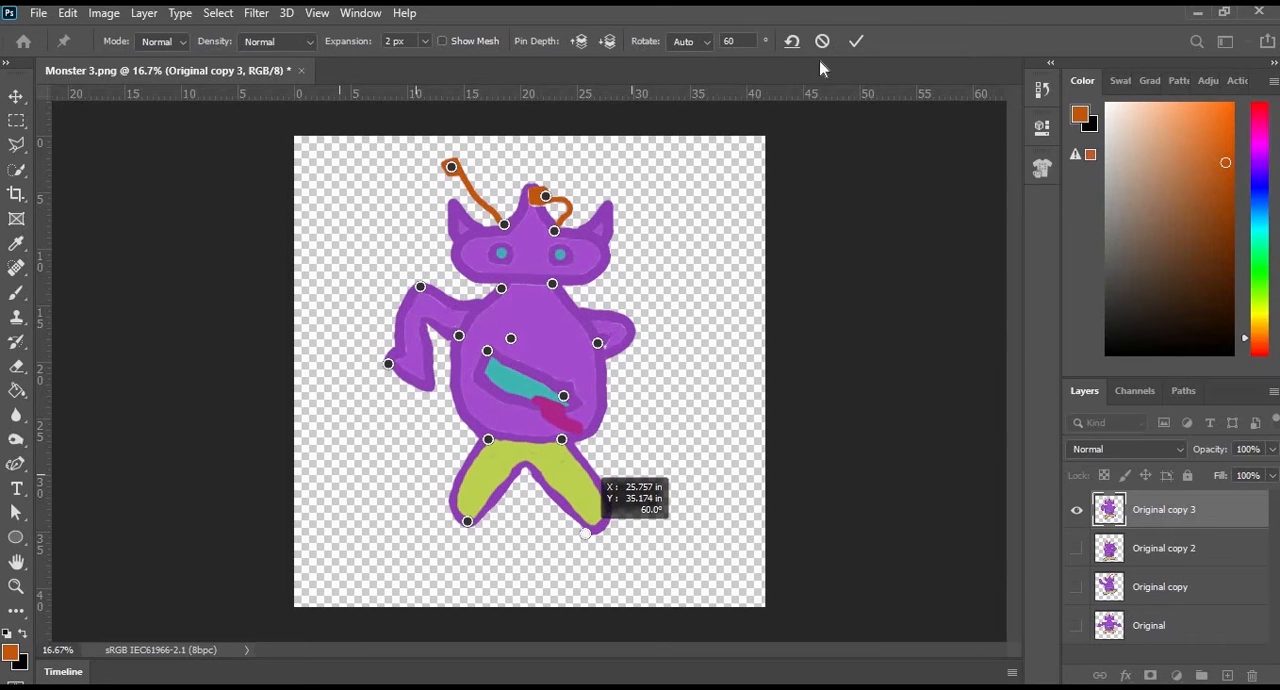
pyautogui.click(856, 43)
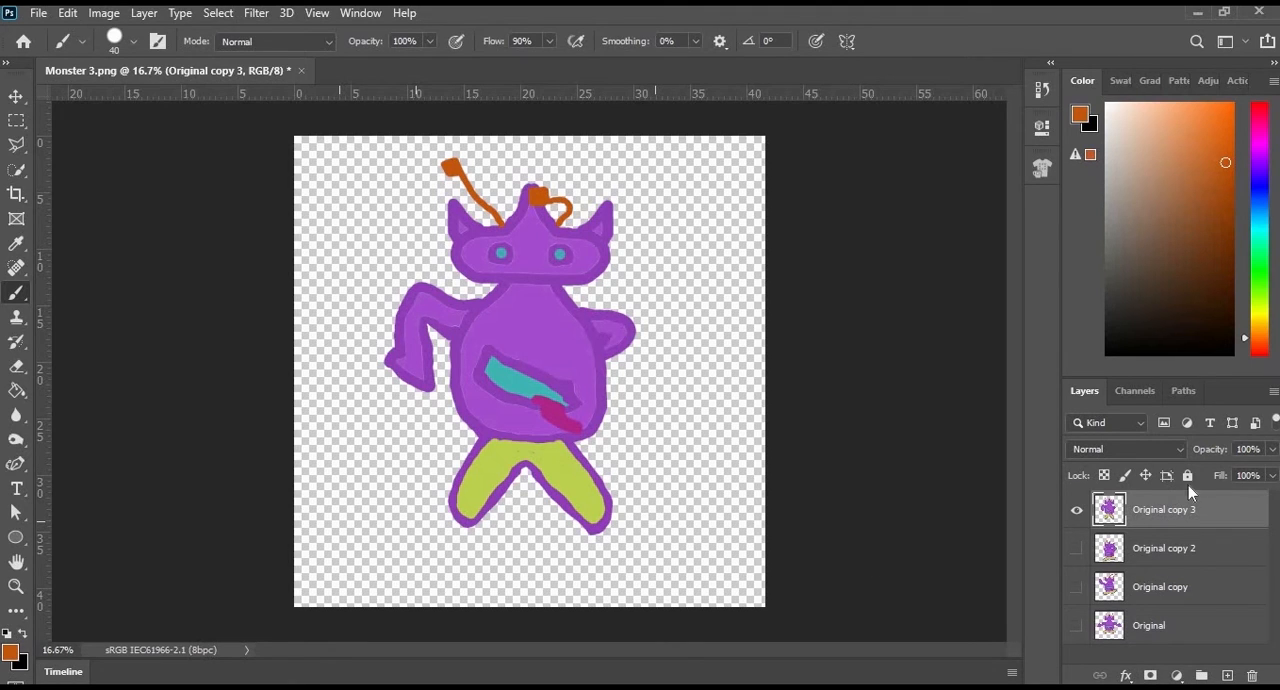
# - Hide Original copy 3, preview Original copy 2 and Original copy one after the other, and leave only Original visible
pyautogui.click(1077, 512)
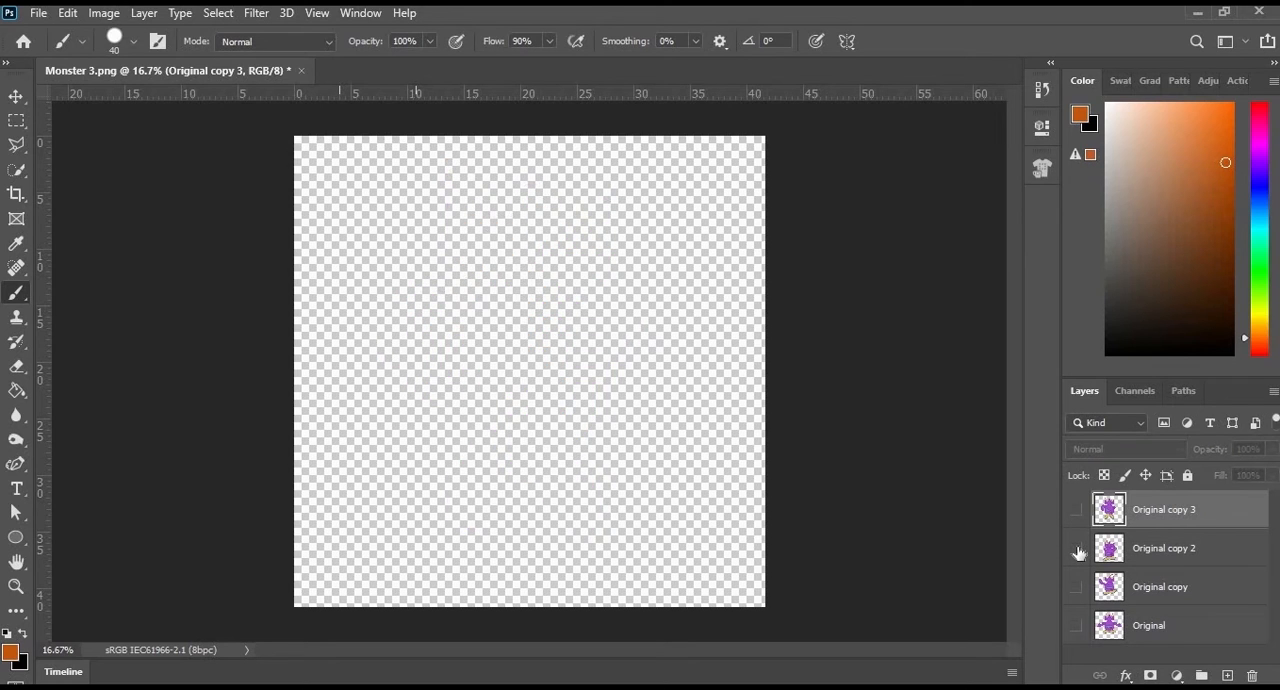
pyautogui.click(1077, 549)
pyautogui.click(1077, 549)
pyautogui.click(1077, 588)
pyautogui.click(1077, 588)
pyautogui.click(1077, 626)
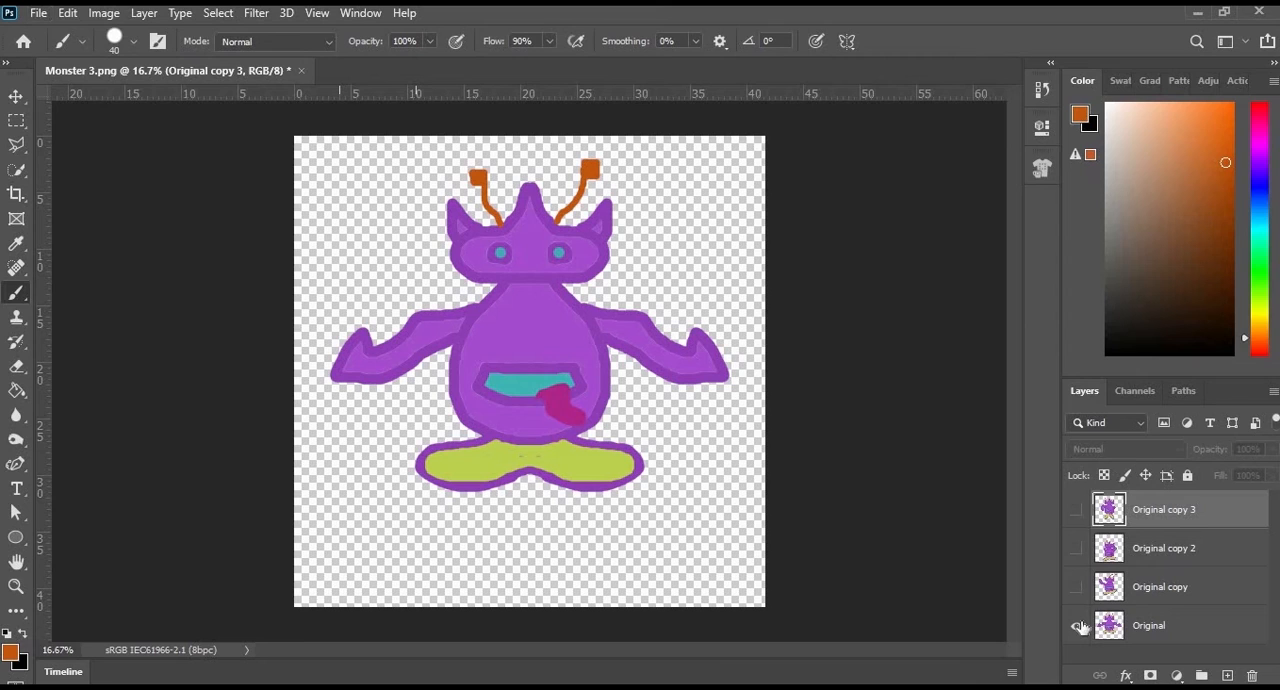
# - Bring up the quick PNG export for the image with only the Original layer visible
pyautogui.click(40, 13)
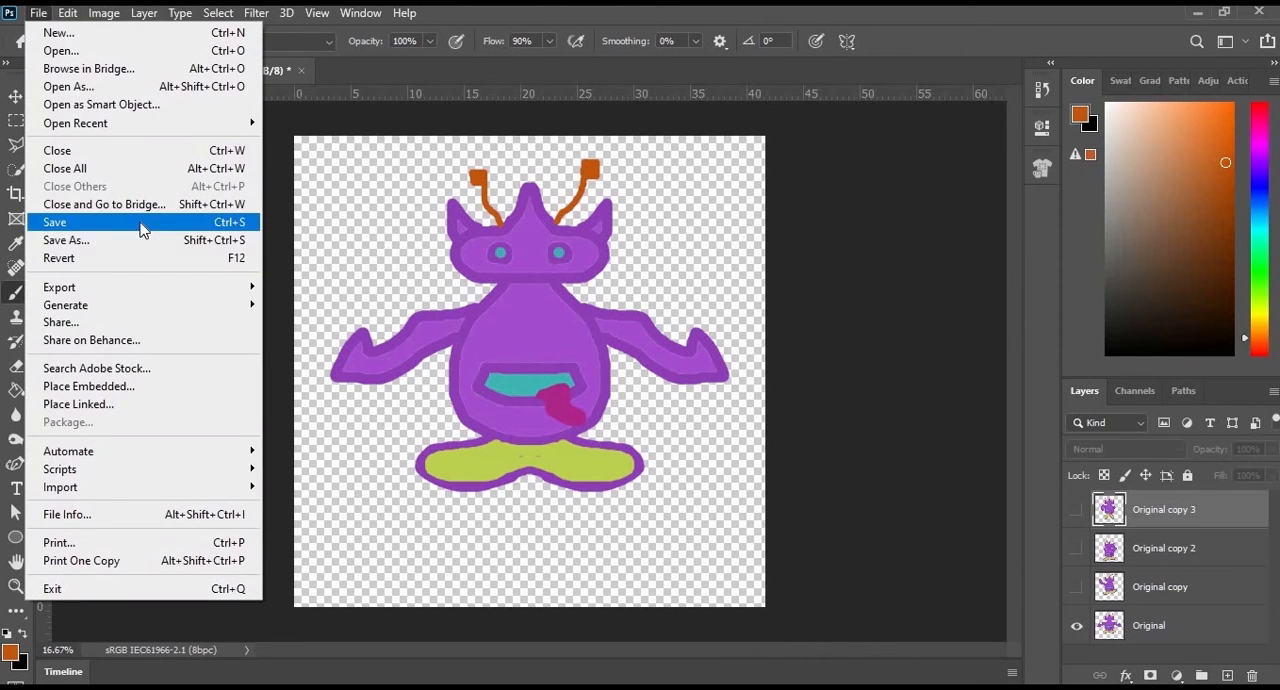
pyautogui.moveTo(123, 289)
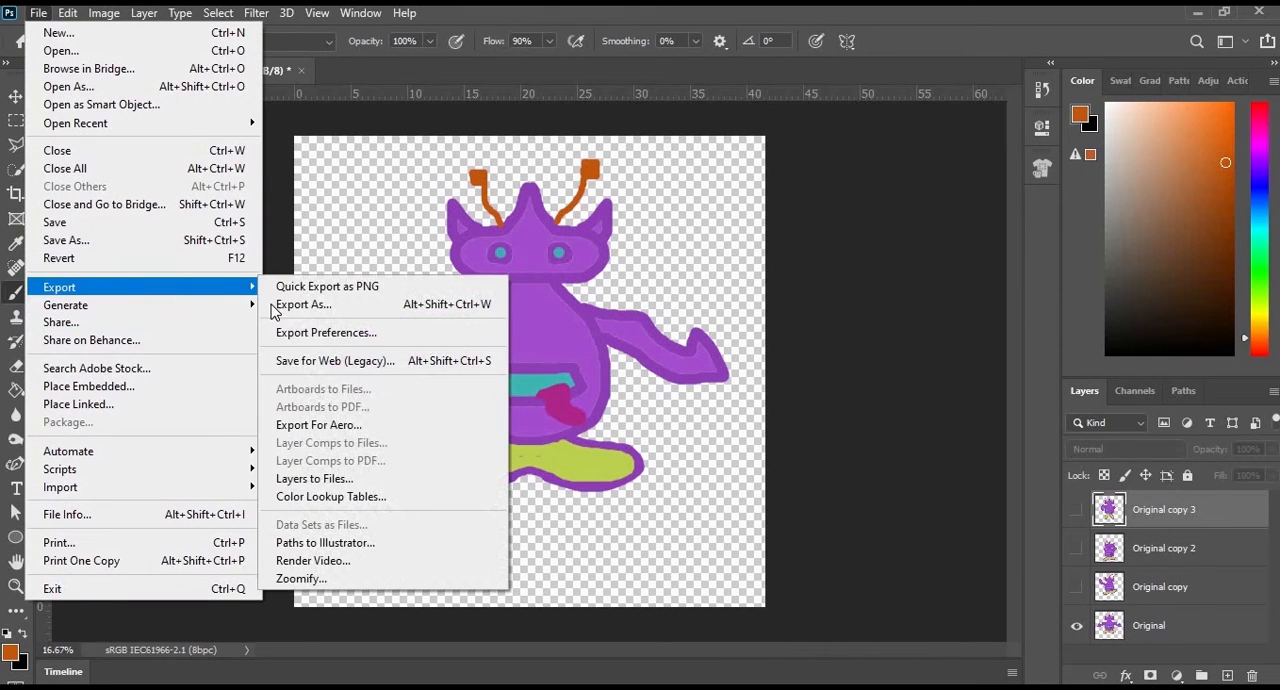
pyautogui.click(322, 286)
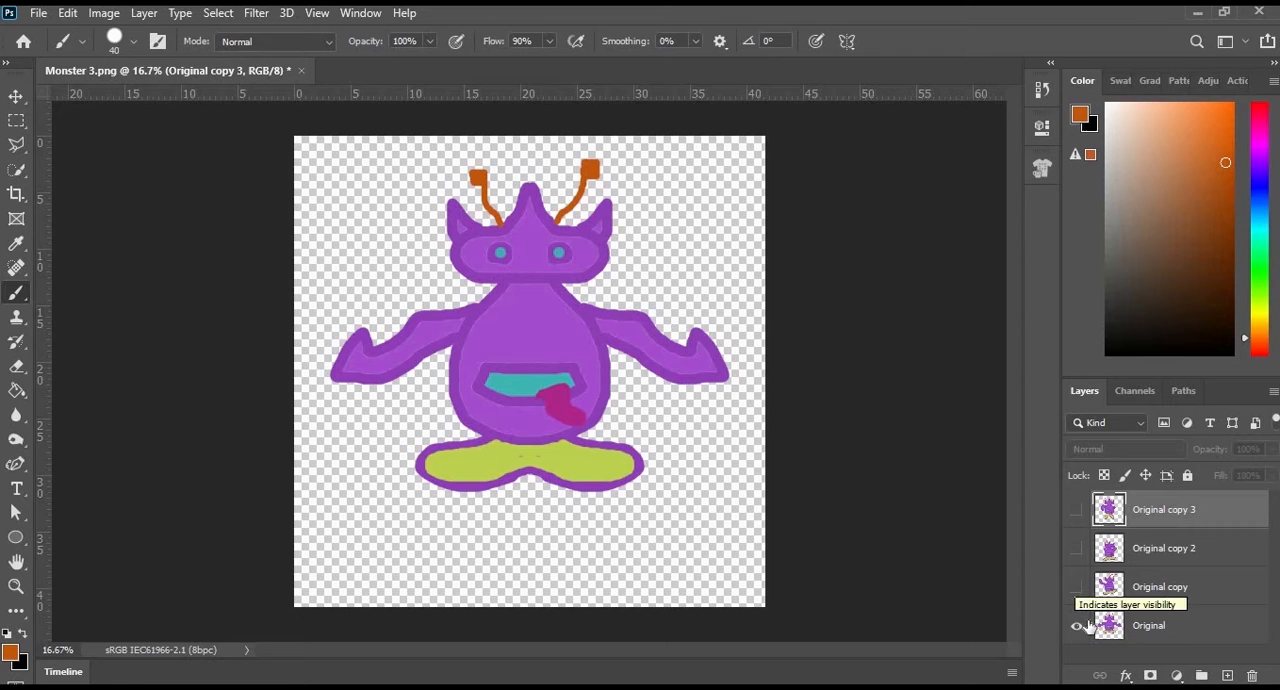
# - Show only Original copy by making it visible and hiding Original
pyautogui.click(1077, 587)
pyautogui.click(1077, 625)
pyautogui.click(38, 12)
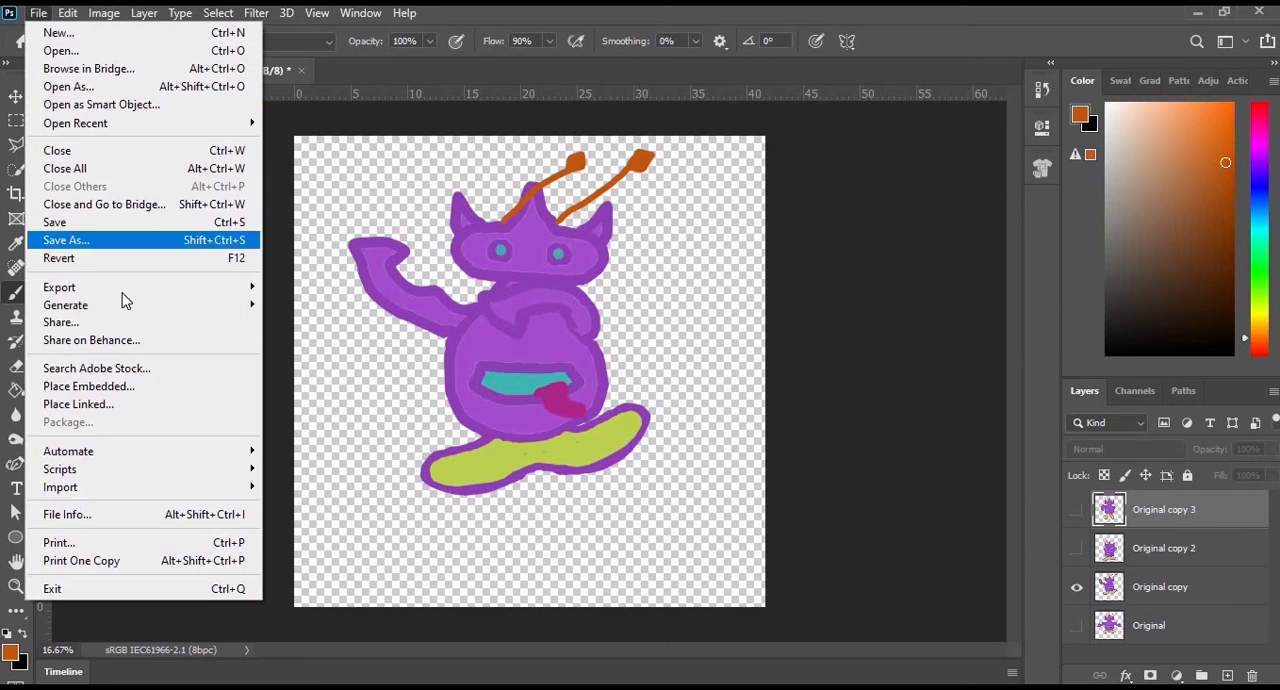
pyautogui.click(645, 318)
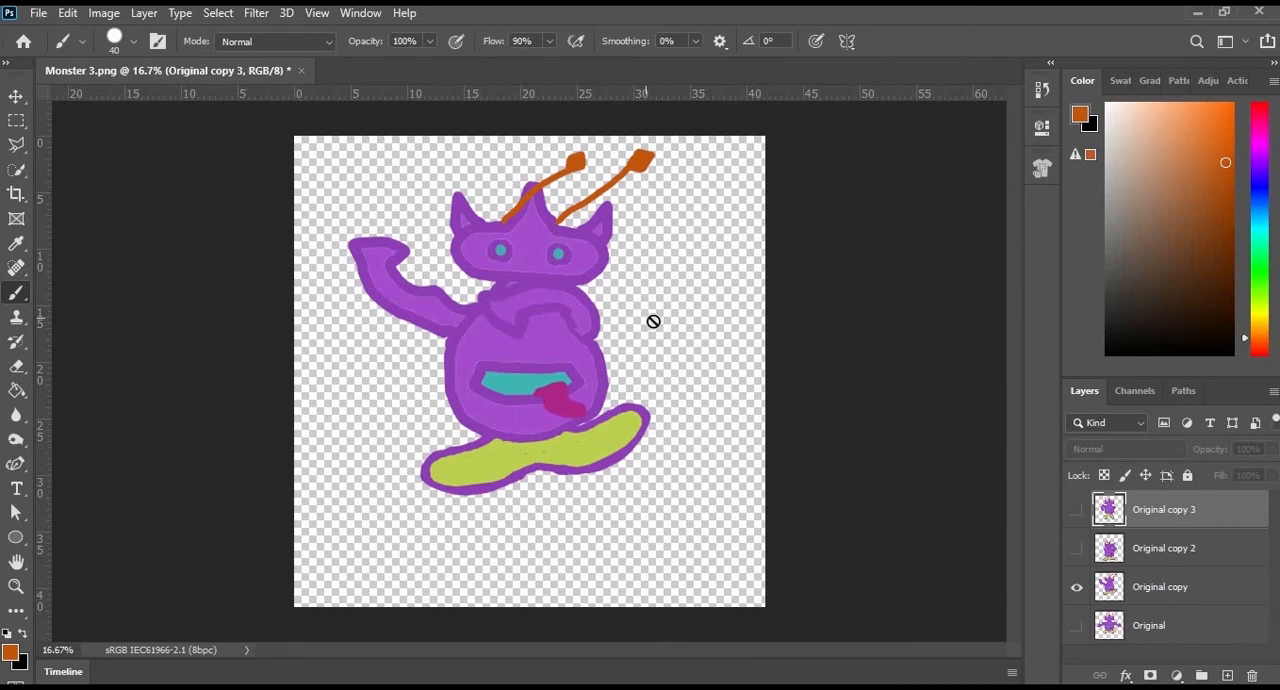
# - Show only Original copy 2 and bring up the quick PNG export for this pose
pyautogui.click(1077, 548)
pyautogui.click(1077, 587)
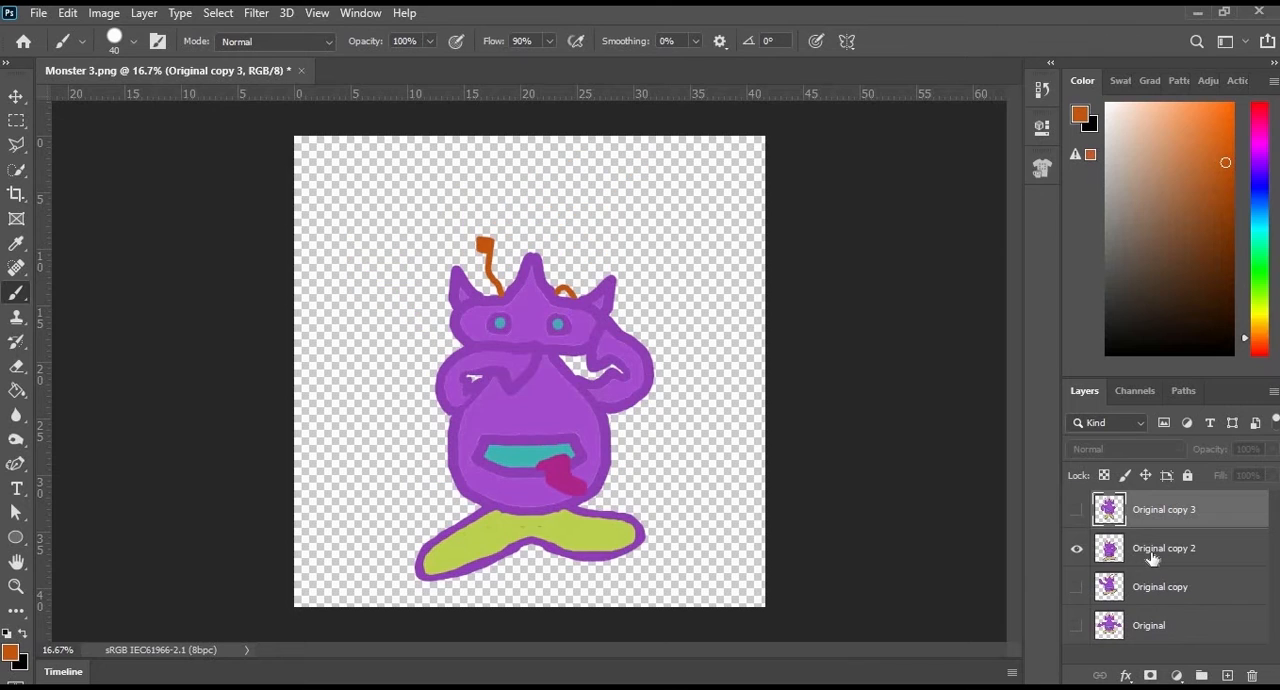
pyautogui.click(36, 16)
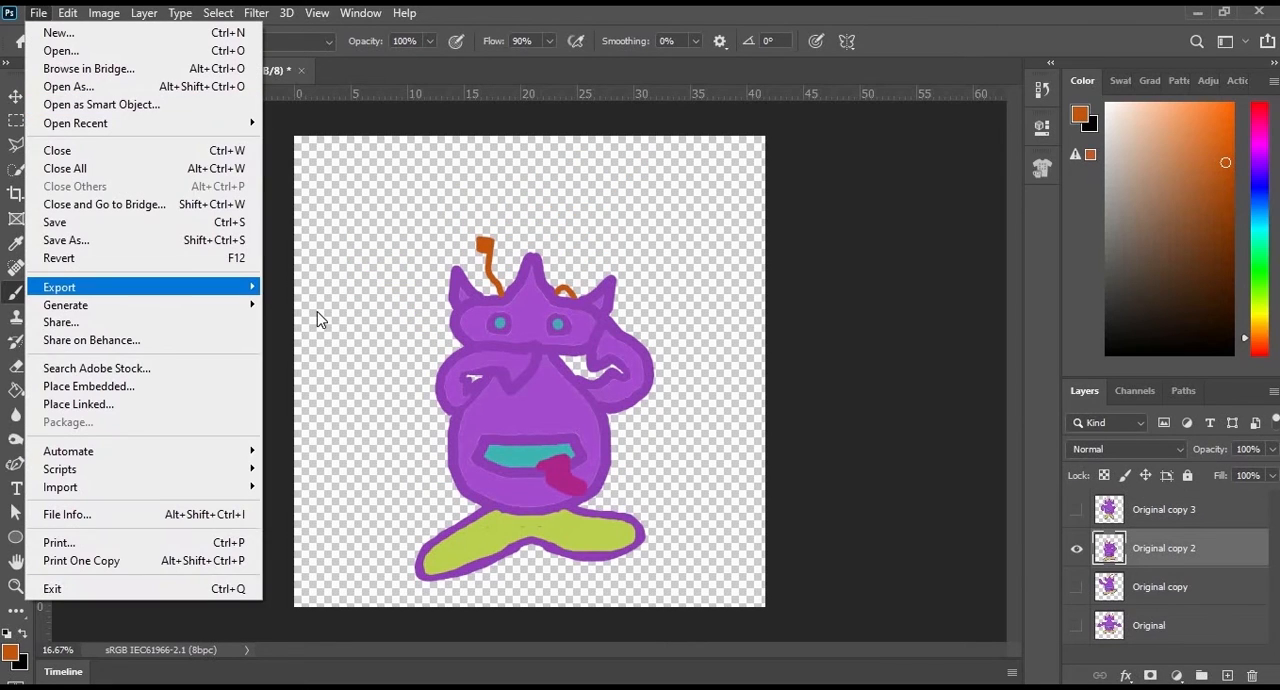
pyautogui.moveTo(200, 287)
pyautogui.click(326, 287)
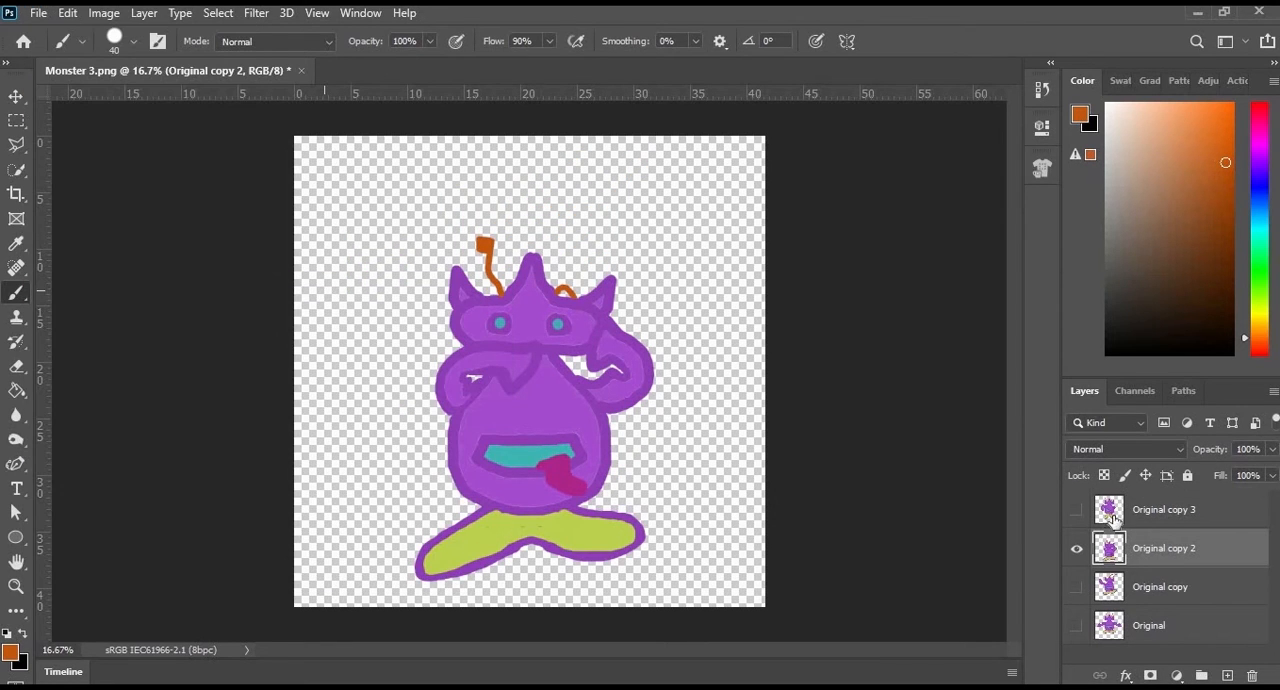
# - Hide Original copy 2, show Original copy 3, and make it the active layer
pyautogui.click(1077, 545)
pyautogui.click(1077, 510)
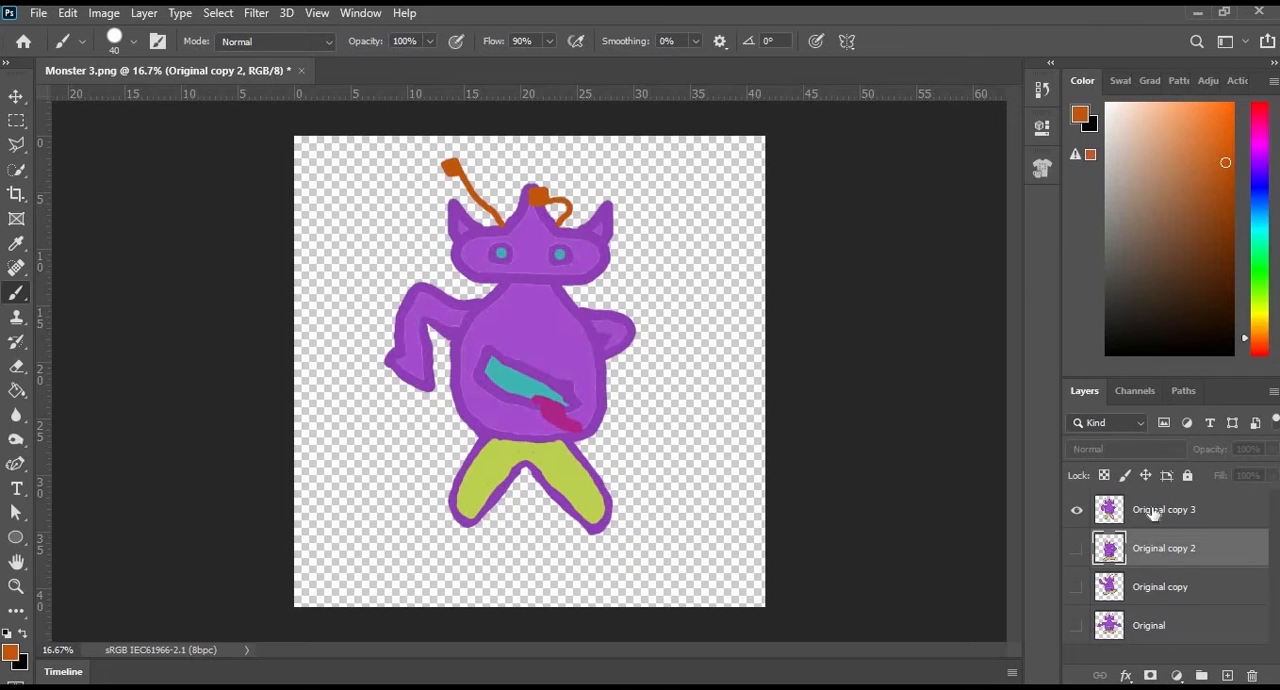
pyautogui.click(1160, 510)
# - Open the Export As settings for the Original copy 3 pose and set the file format to PNG
pyautogui.click(36, 16)
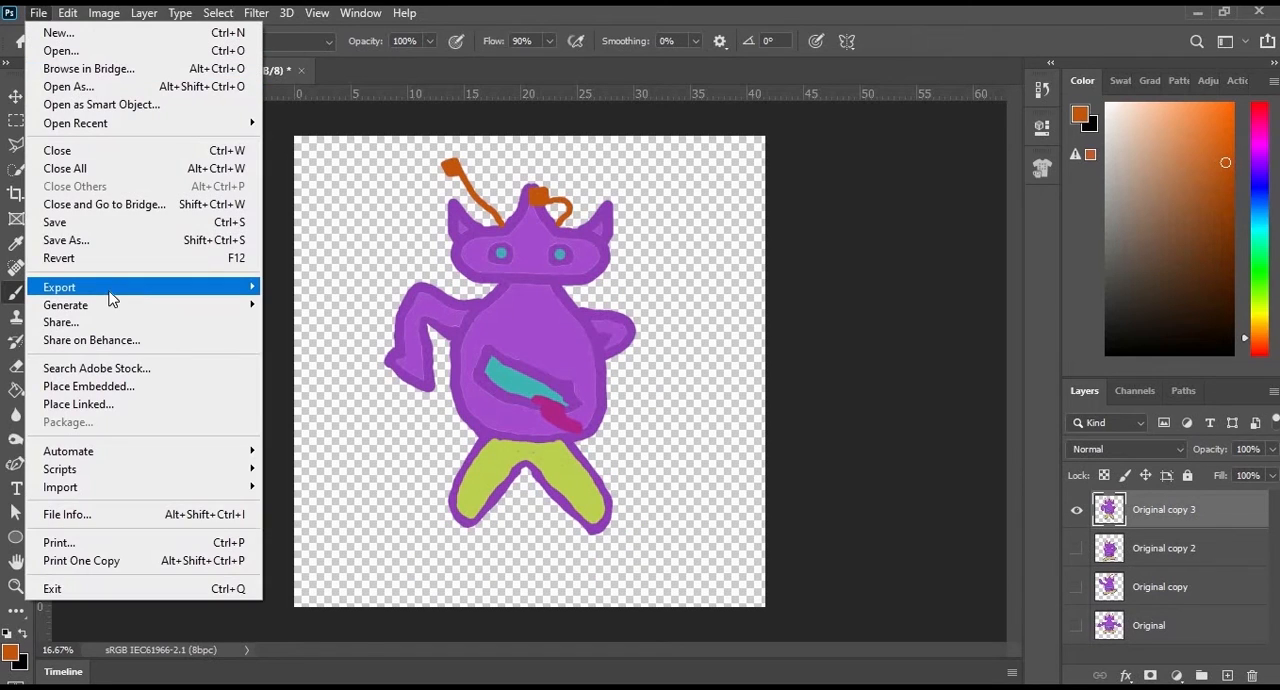
pyautogui.moveTo(111, 291)
pyautogui.click(346, 304)
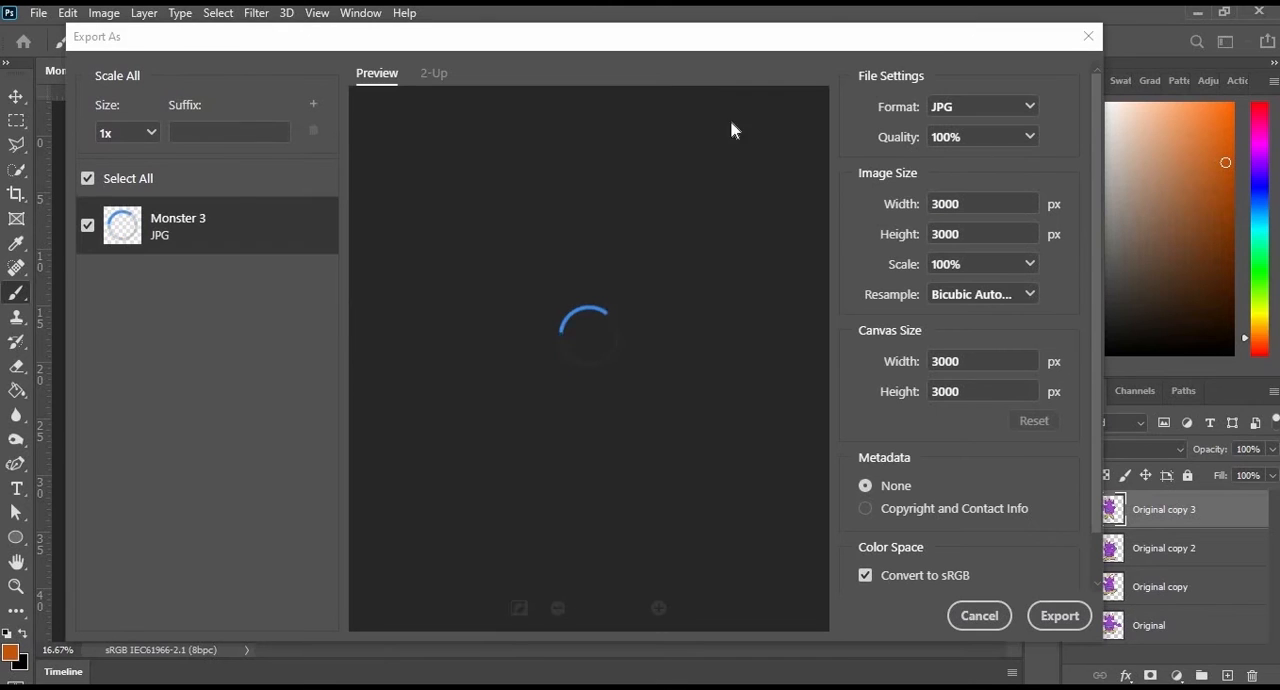
pyautogui.click(1029, 107)
pyautogui.click(957, 134)
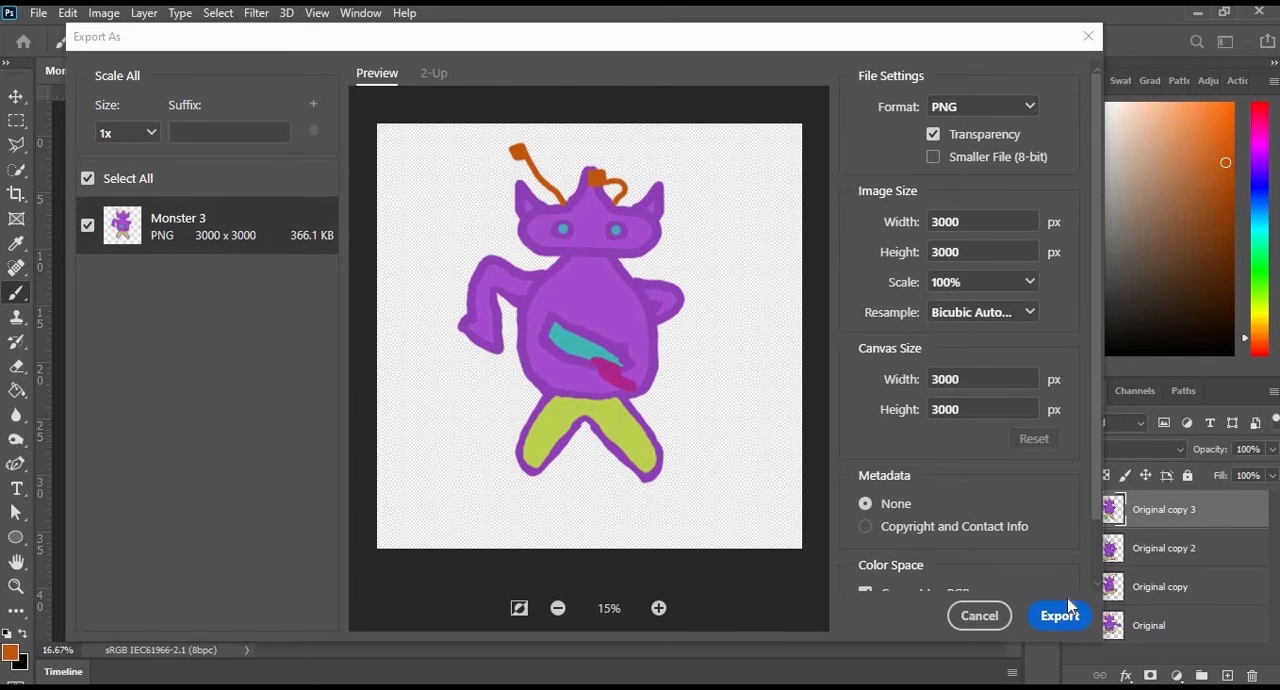
# - Export the Original copy 3 pose as a 3000 x 3000 px PNG with transparency
pyautogui.click(1068, 618)
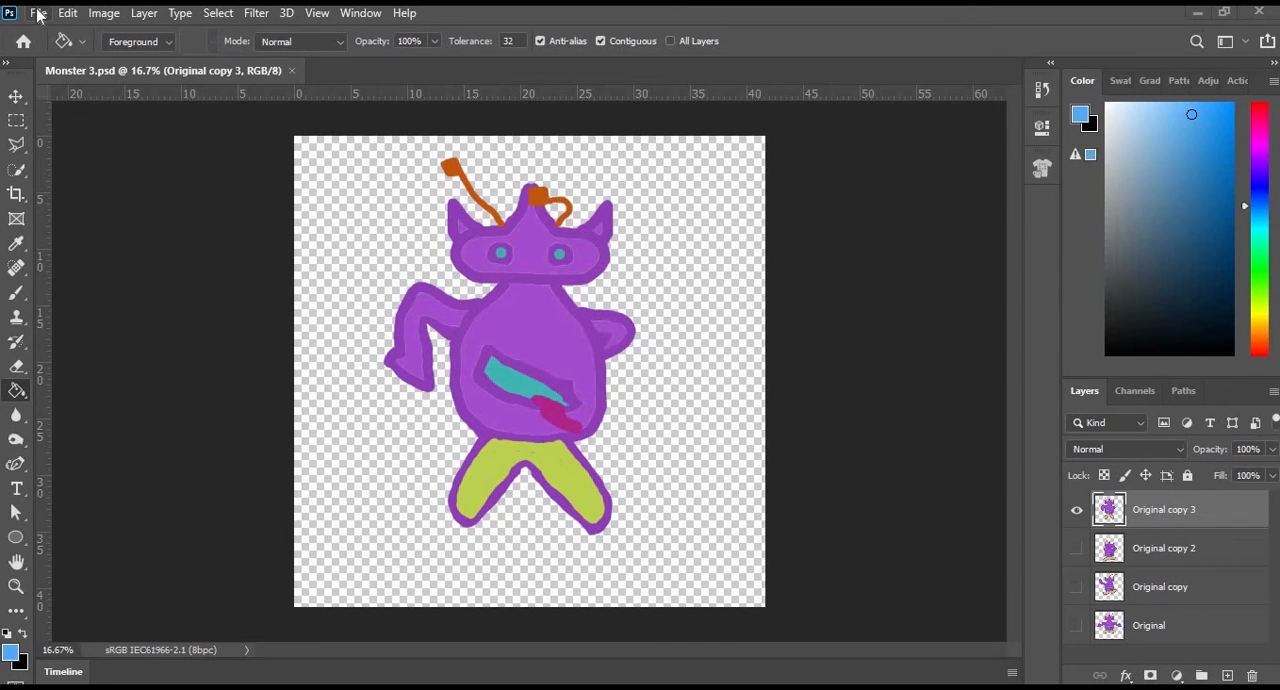
# - Create a transparent 30 x 30 in document at 300 ppi and fill its layer with near-black
pyautogui.click(38, 14)
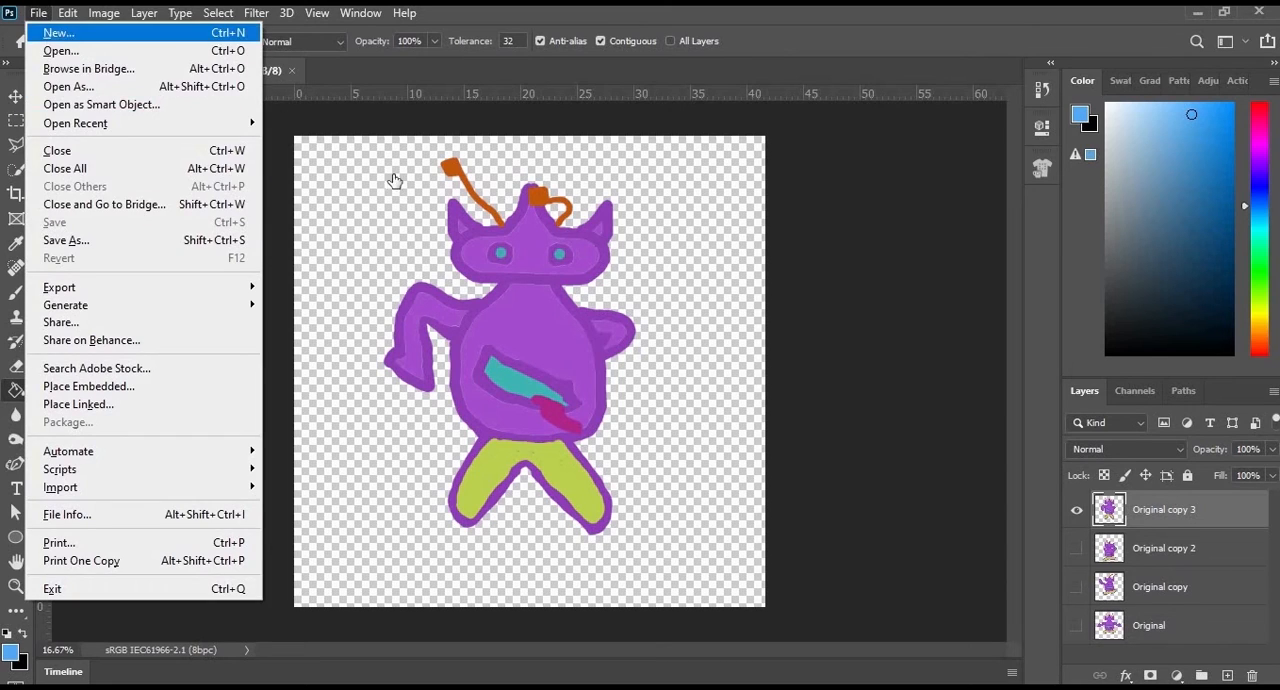
pyautogui.press('Return')
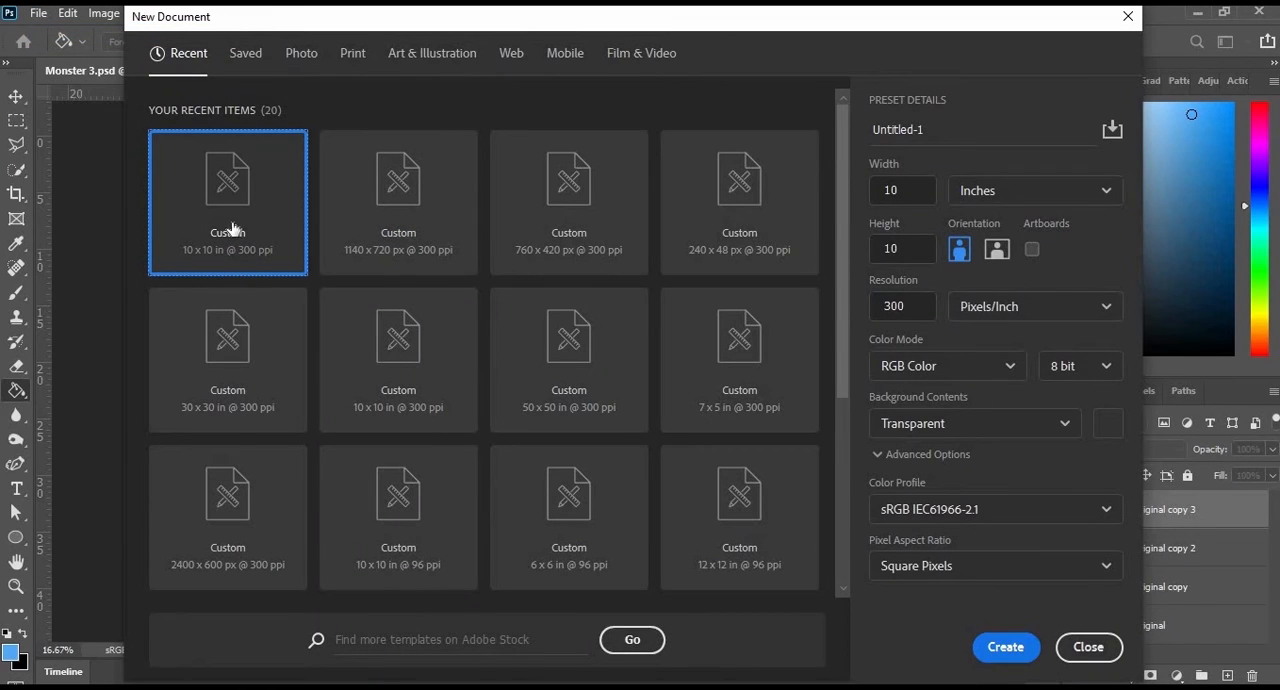
pyautogui.click(238, 345)
pyautogui.click(1020, 646)
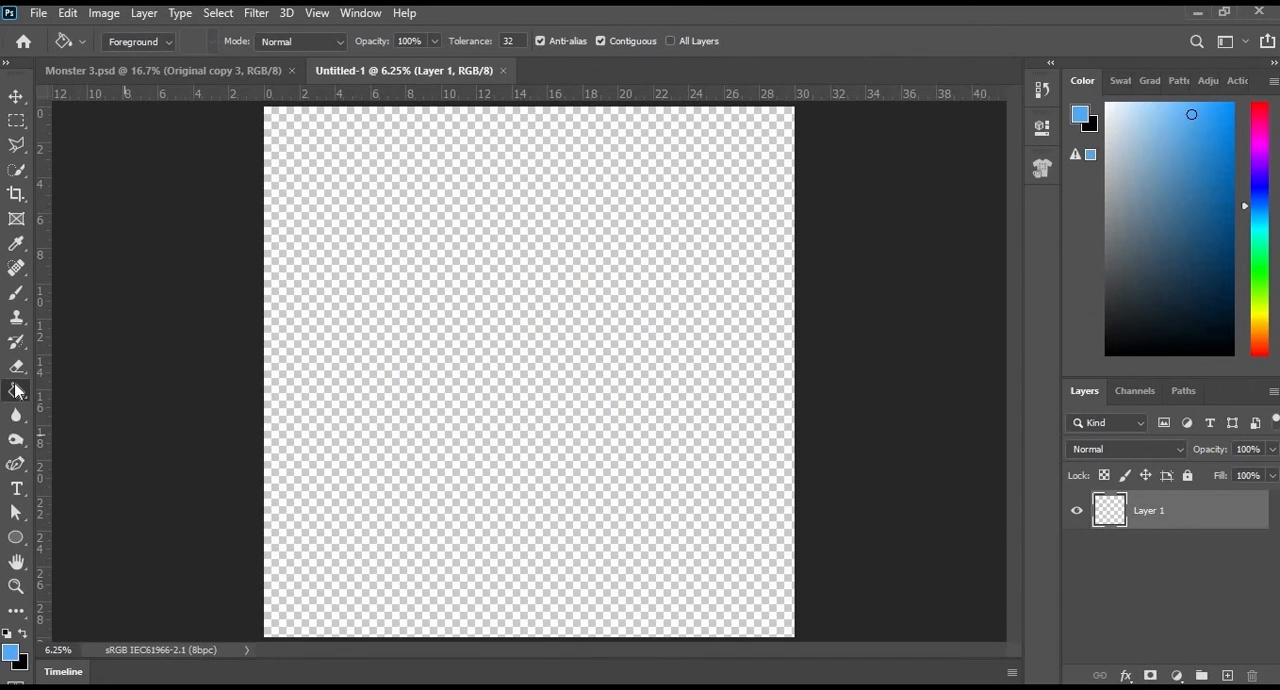
pyautogui.press('d')
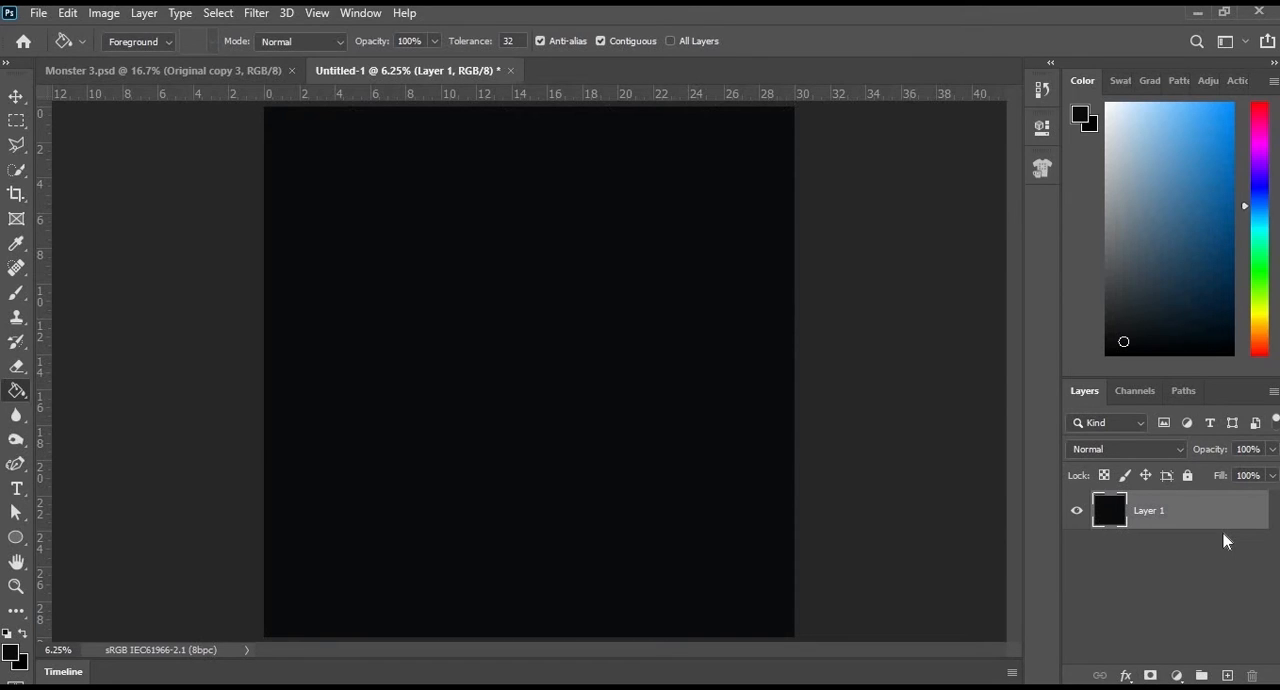
# - Copy the Original copy 3 monster from Monster 3.psd into the black document, left of the canvas centre
pyautogui.click(38, 13)
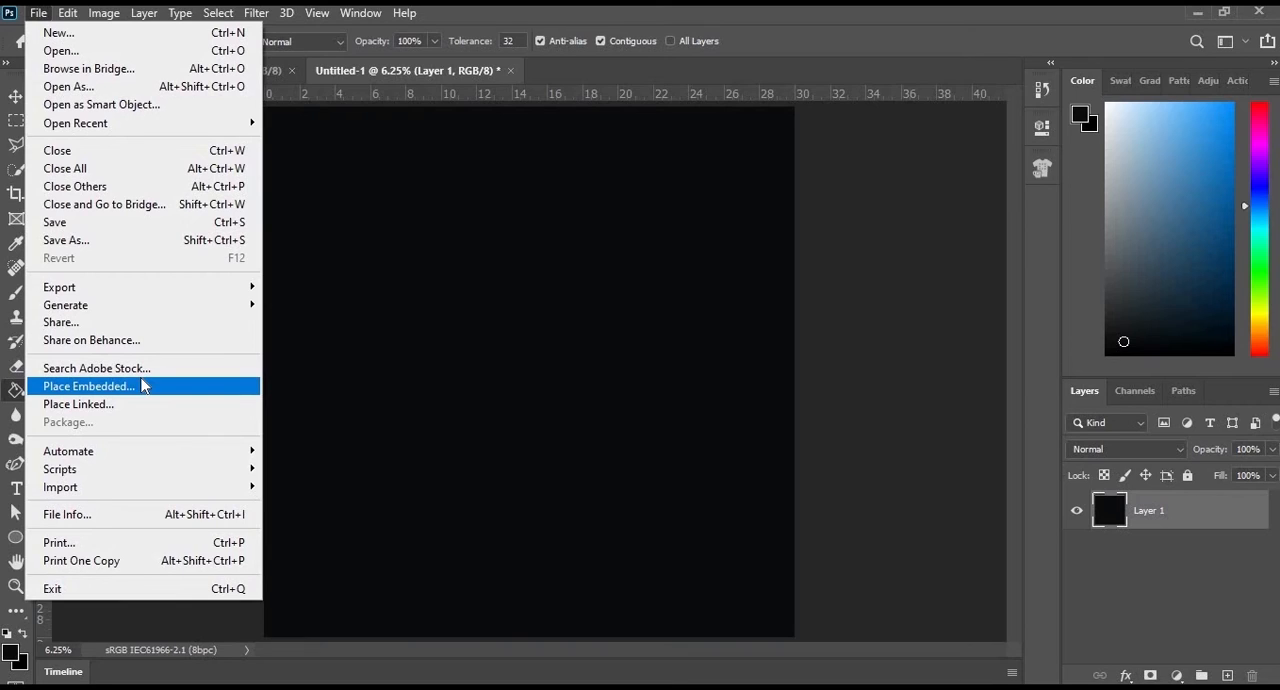
pyautogui.click(322, 68)
pyautogui.click(245, 68)
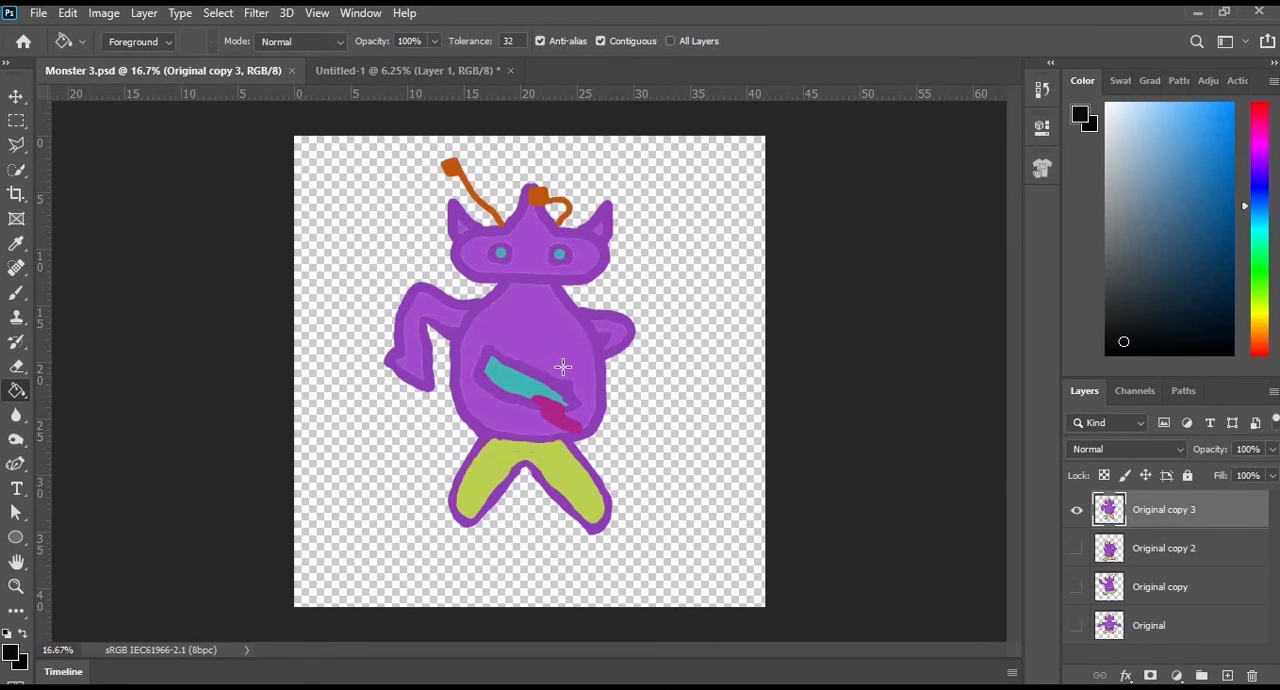
pyautogui.click(18, 100)
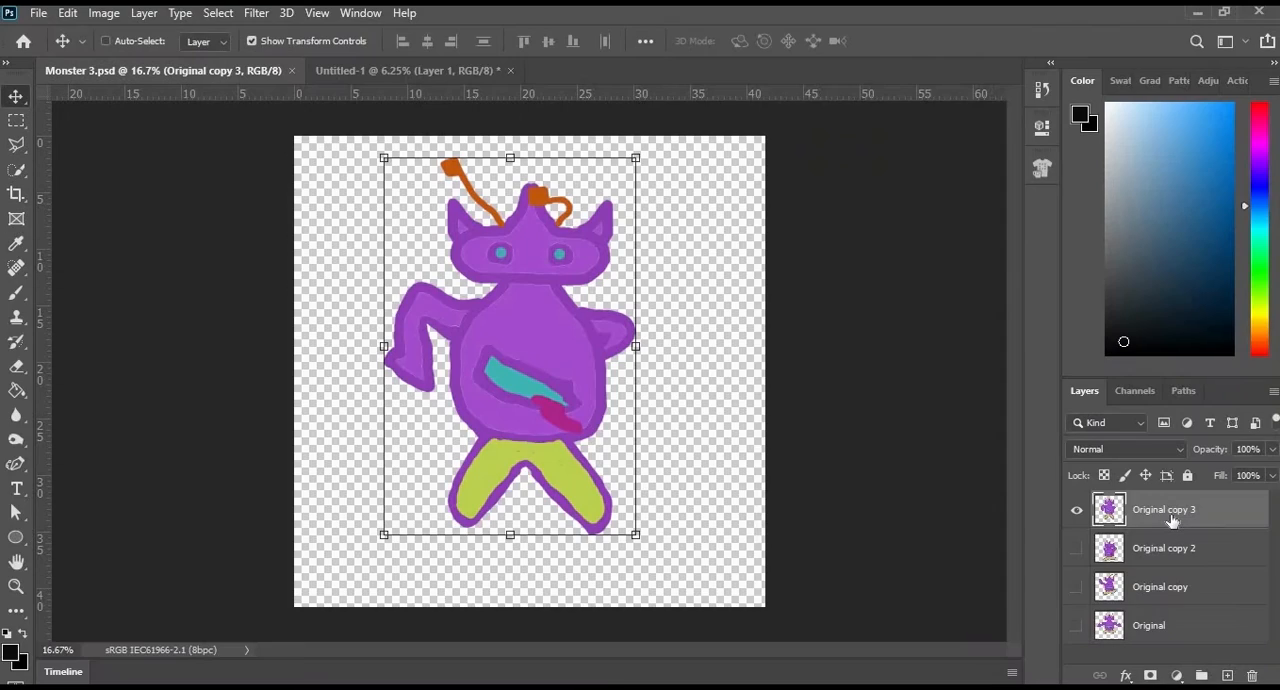
pyautogui.moveTo(470, 205); pyautogui.dragTo(398, 300)
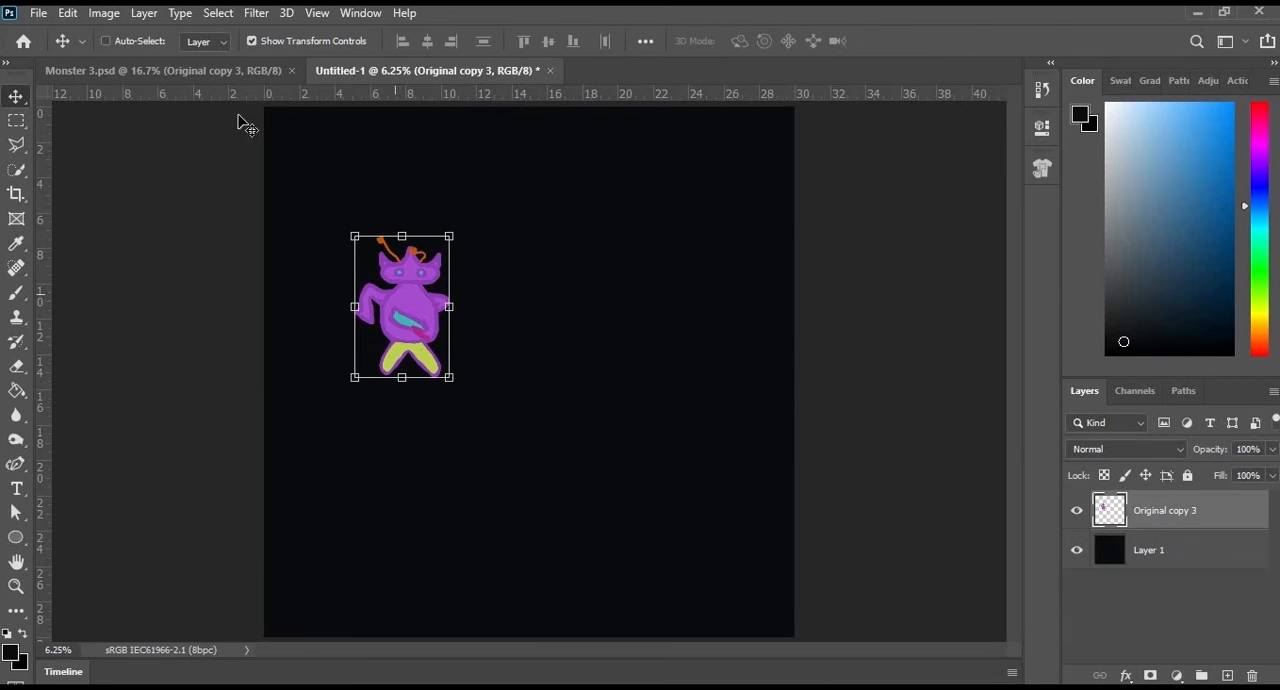
# - Show only Original copy 2 in Monster 3.psd and copy that pose into the black document, near the canvas centre
pyautogui.click(201, 70)
pyautogui.click(1077, 548)
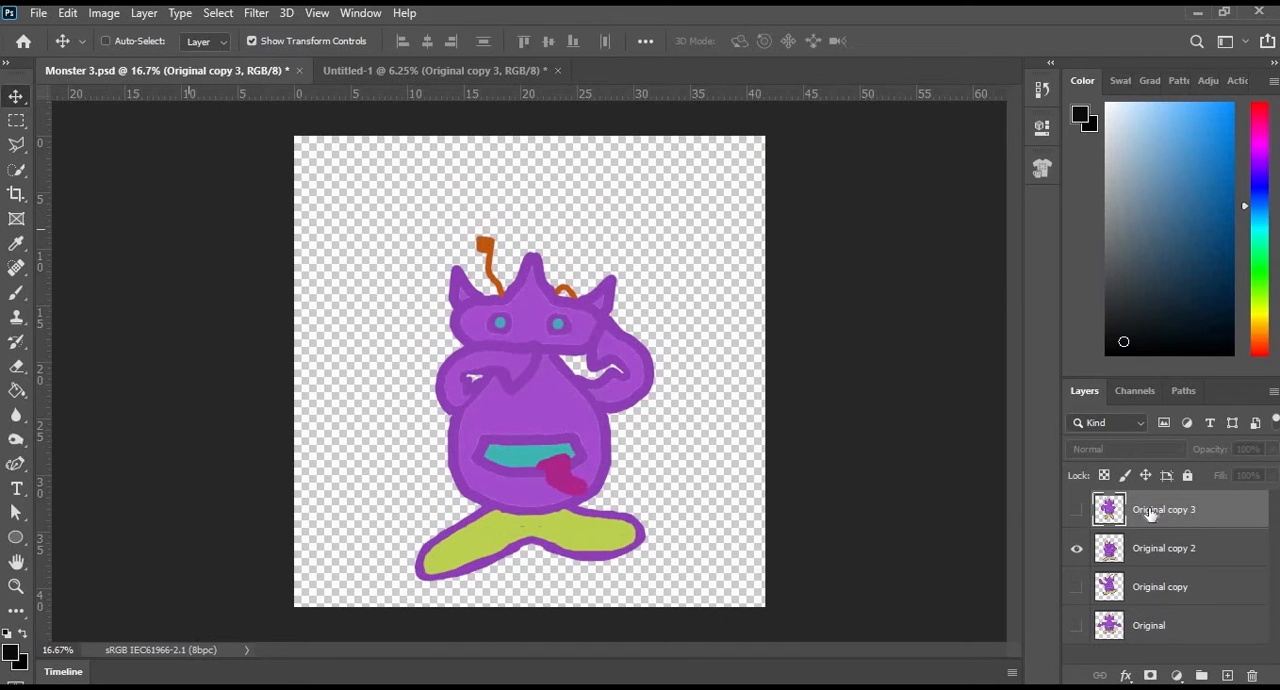
pyautogui.moveTo(498, 367); pyautogui.dragTo(494, 318)
pyautogui.click(1145, 552)
pyautogui.moveTo(541, 375); pyautogui.dragTo(494, 395)
# - Show only Original copy in Monster 3.psd and copy that pose into the right half of the black canvas
pyautogui.click(200, 72)
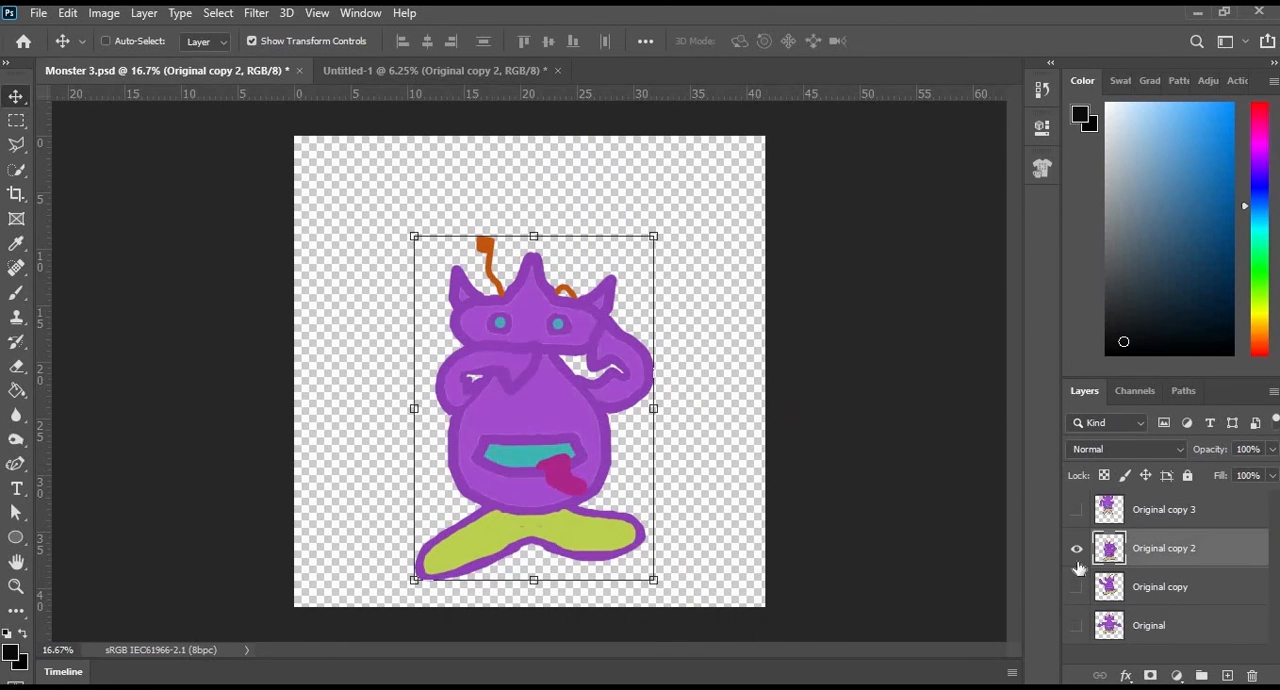
pyautogui.click(1077, 587)
pyautogui.click(1077, 548)
pyautogui.click(1160, 587)
pyautogui.moveTo(646, 348); pyautogui.dragTo(662, 323)
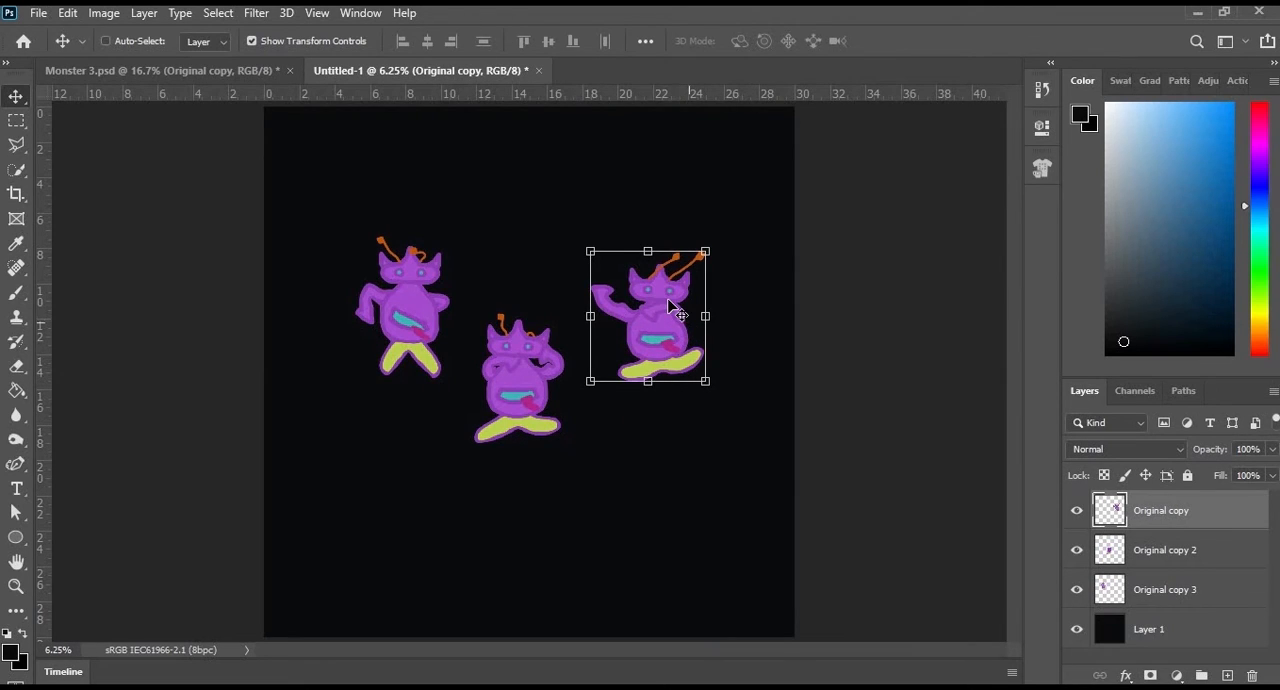
# - Show only the Original layer in Monster 3.psd and copy that monster to the top centre of the black canvas
pyautogui.click(218, 76)
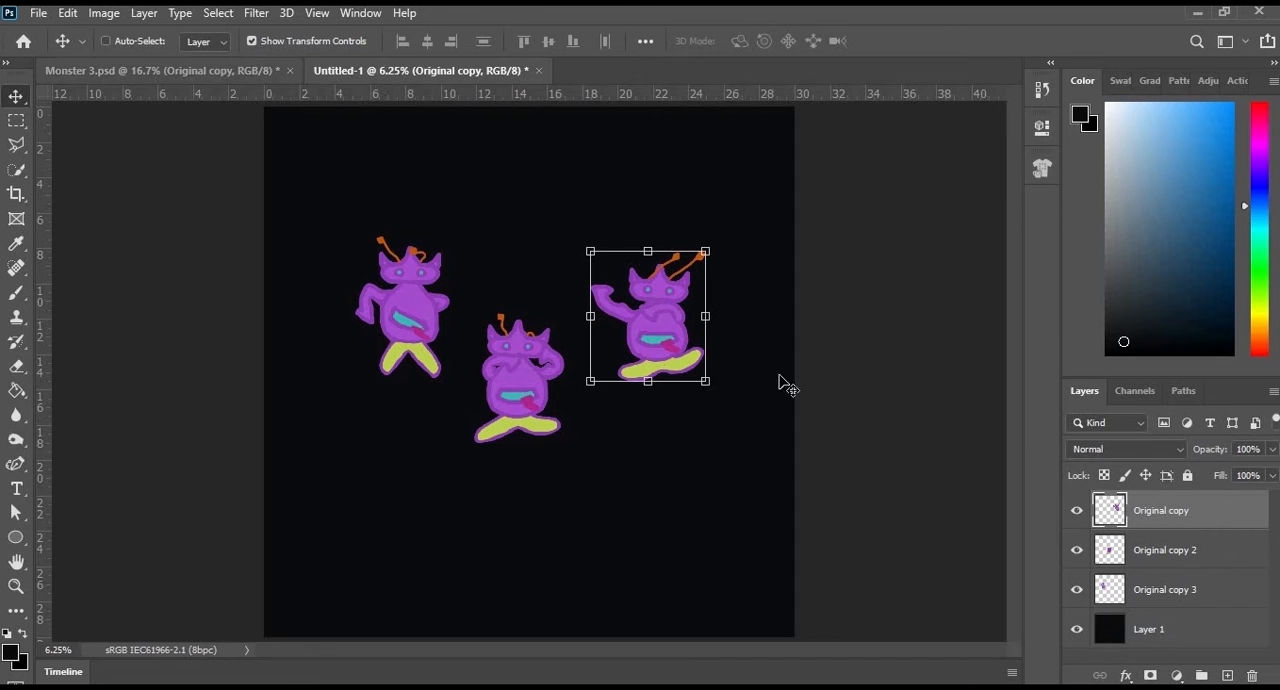
pyautogui.click(1076, 587)
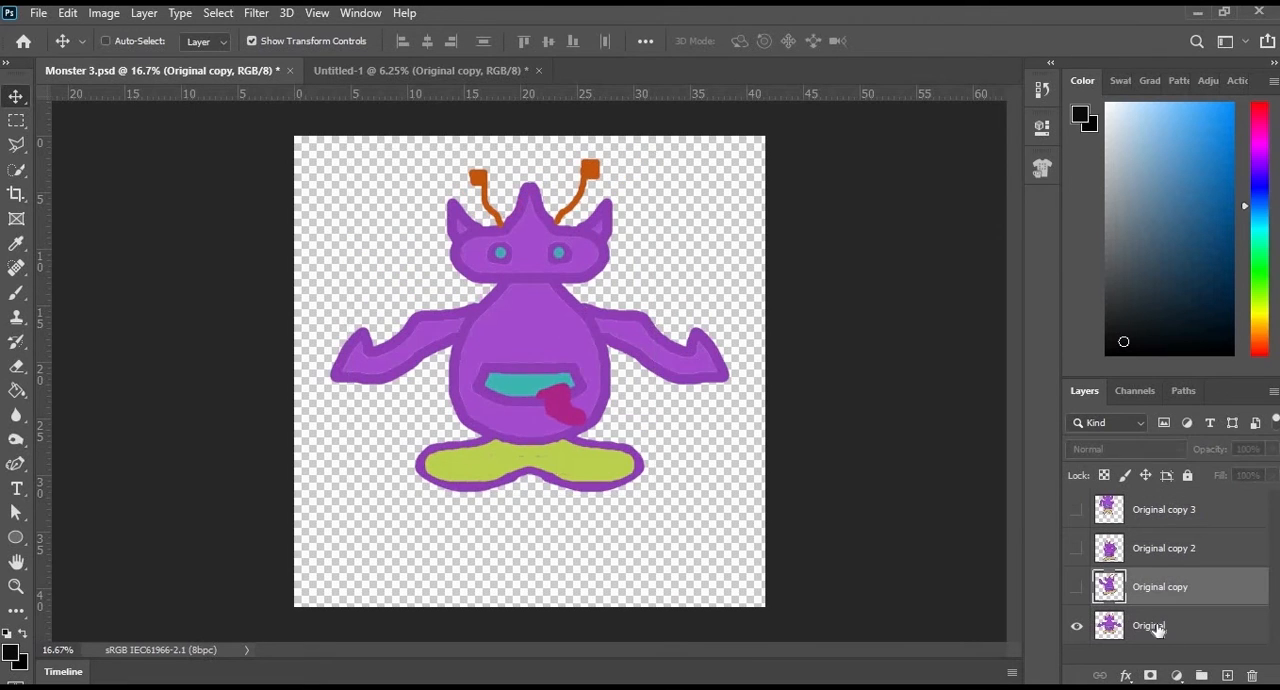
pyautogui.click(1157, 626)
pyautogui.moveTo(544, 321); pyautogui.dragTo(526, 190)
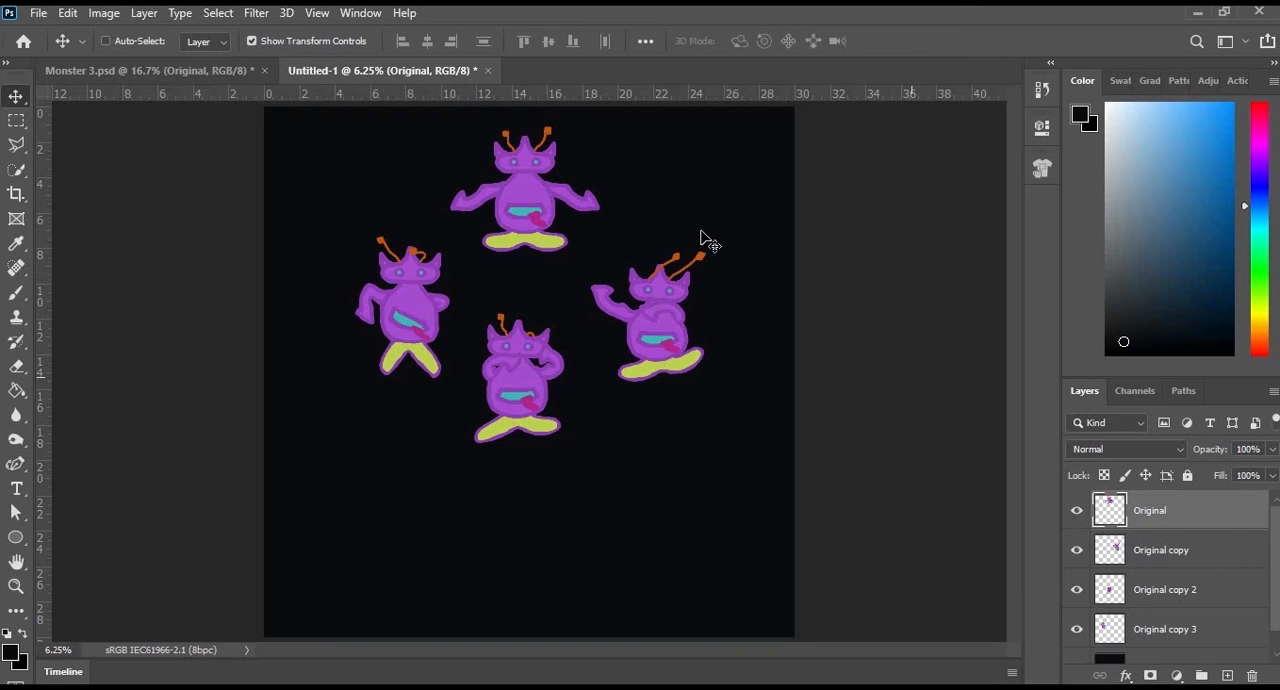
pyautogui.click(38, 12)
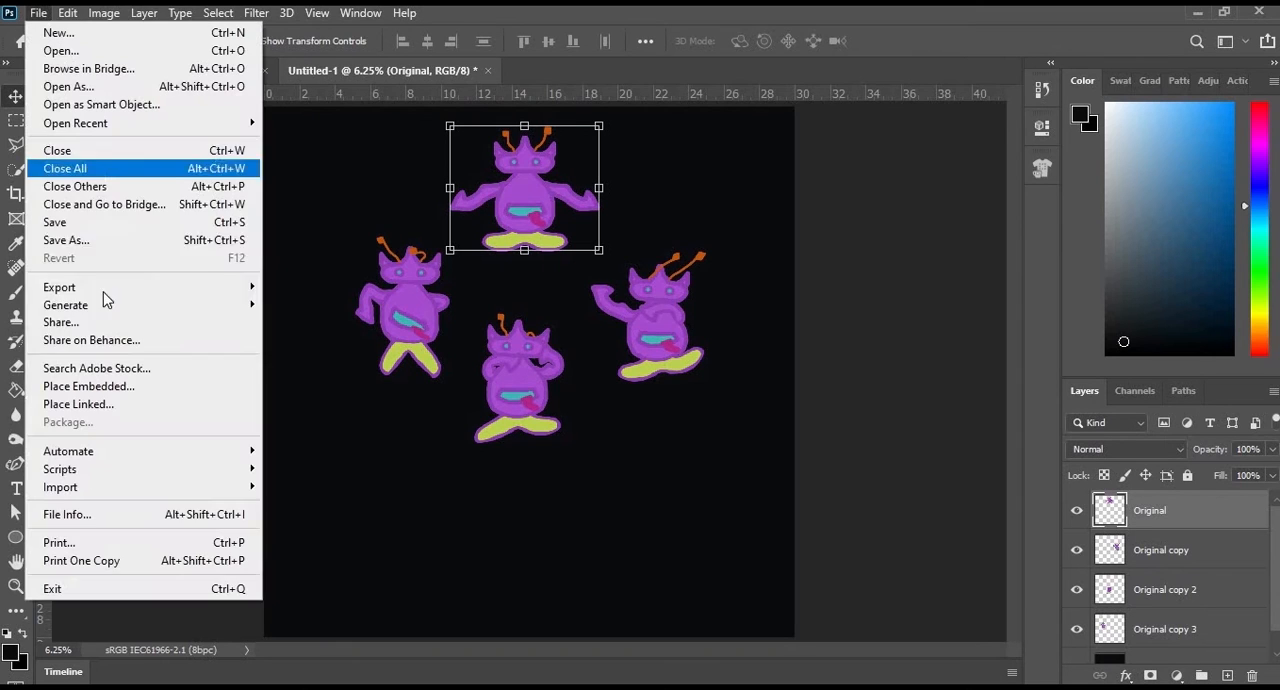
pyautogui.moveTo(150, 287)
pyautogui.click(340, 312)
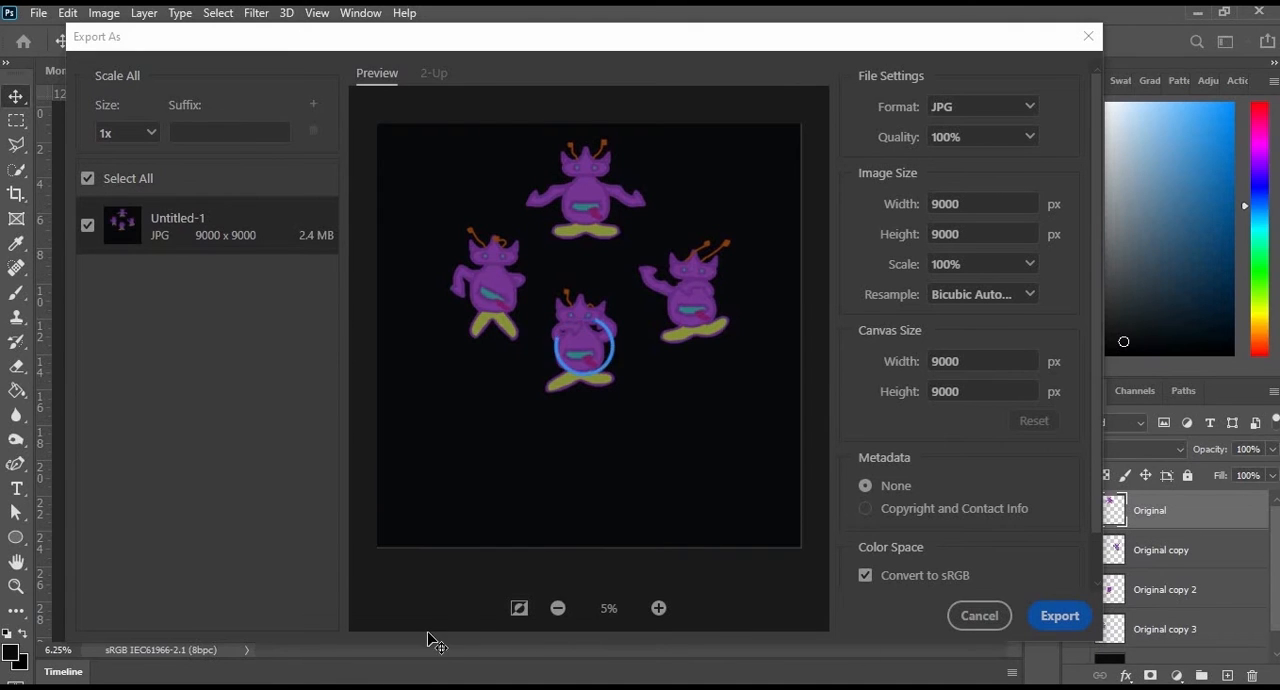
pyautogui.press('Escape')
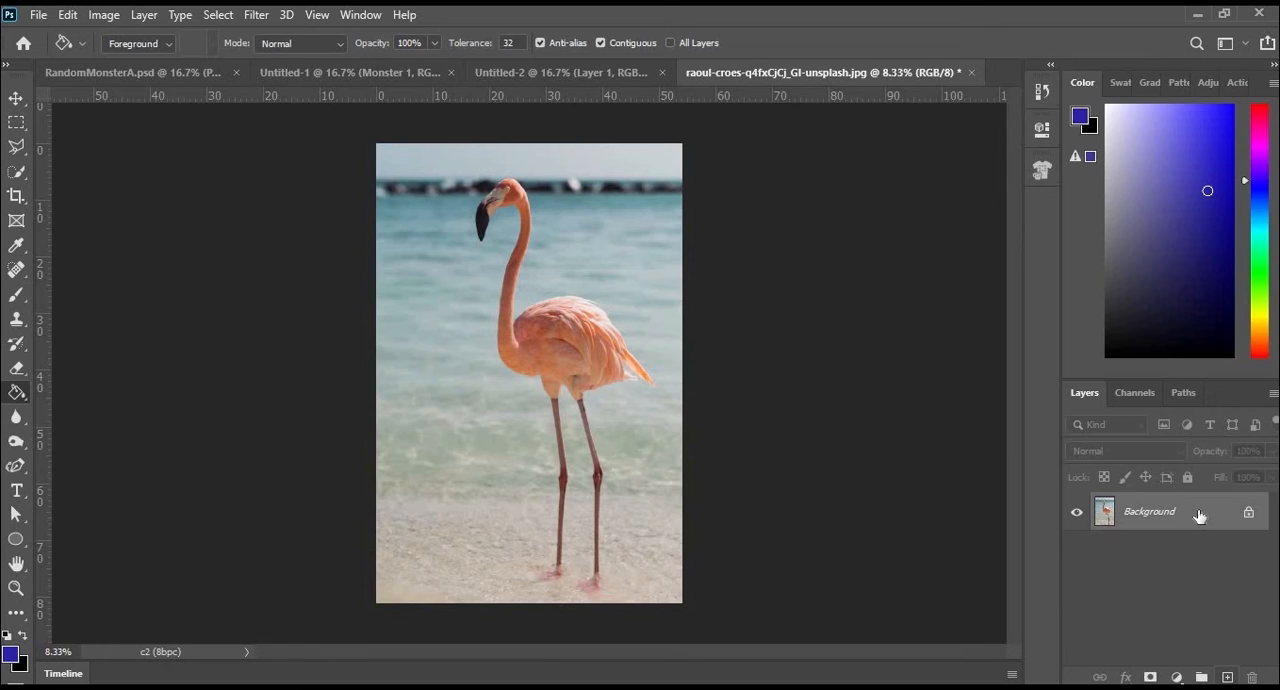
# - Duplicate the flamingo photo's Background layer, hiding the original, and copy the automatically selected subject onto a new layer
pyautogui.moveTo(1199, 515); pyautogui.dragTo(1227, 677)
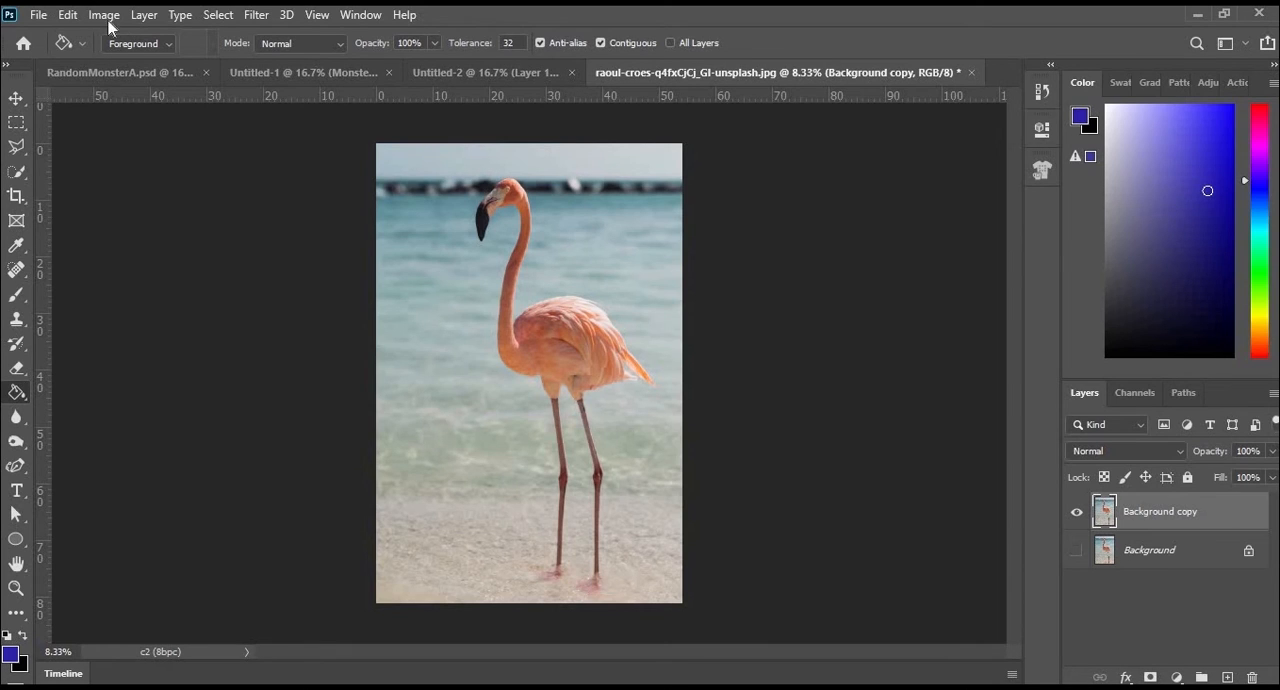
pyautogui.click(218, 16)
pyautogui.click(281, 235)
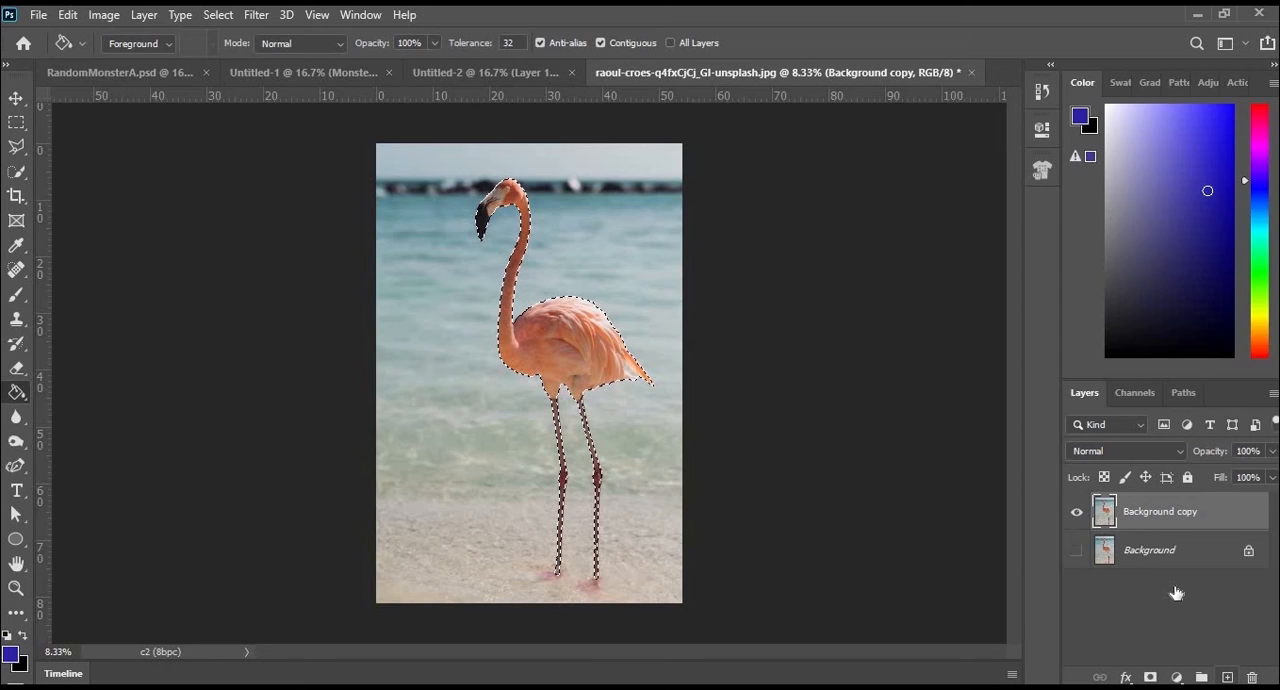
pyautogui.hotkey('ctrl', 'j')
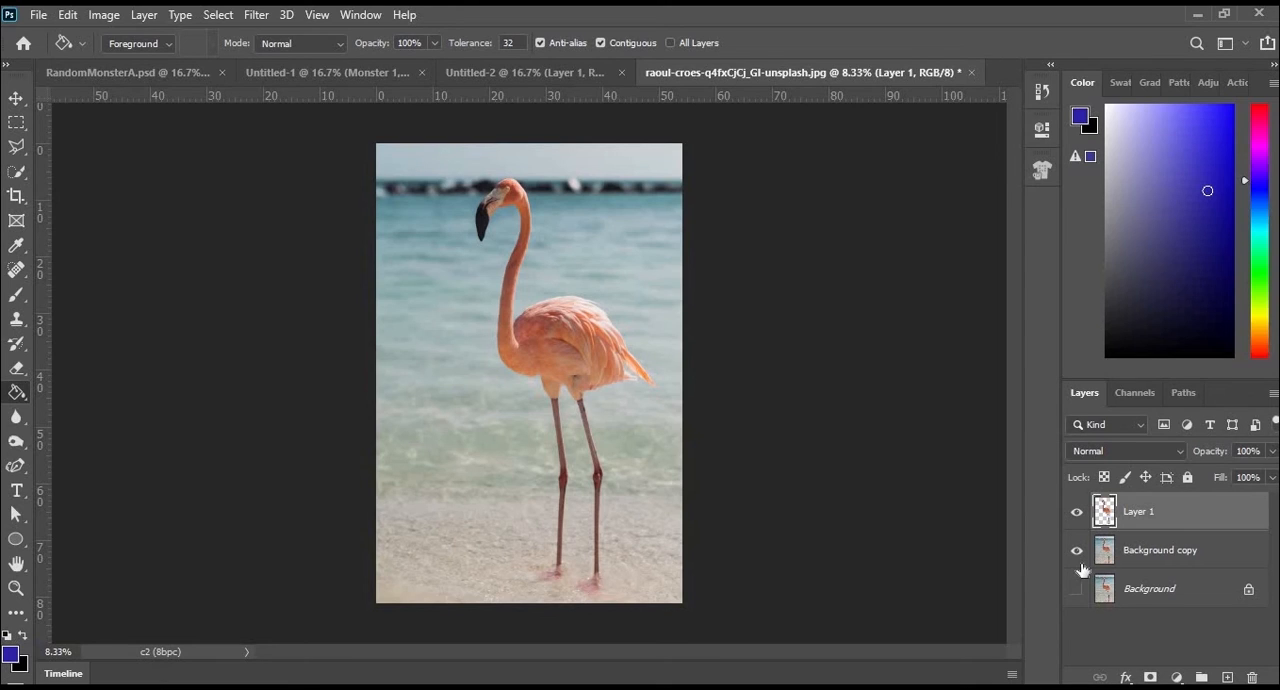
# - Hide Layer 1 and select the flamingo on the Background copy layer with Select Subject
pyautogui.keyDown('alt'); pyautogui.click(1076, 551); pyautogui.keyUp('alt')
pyautogui.click(1138, 557)
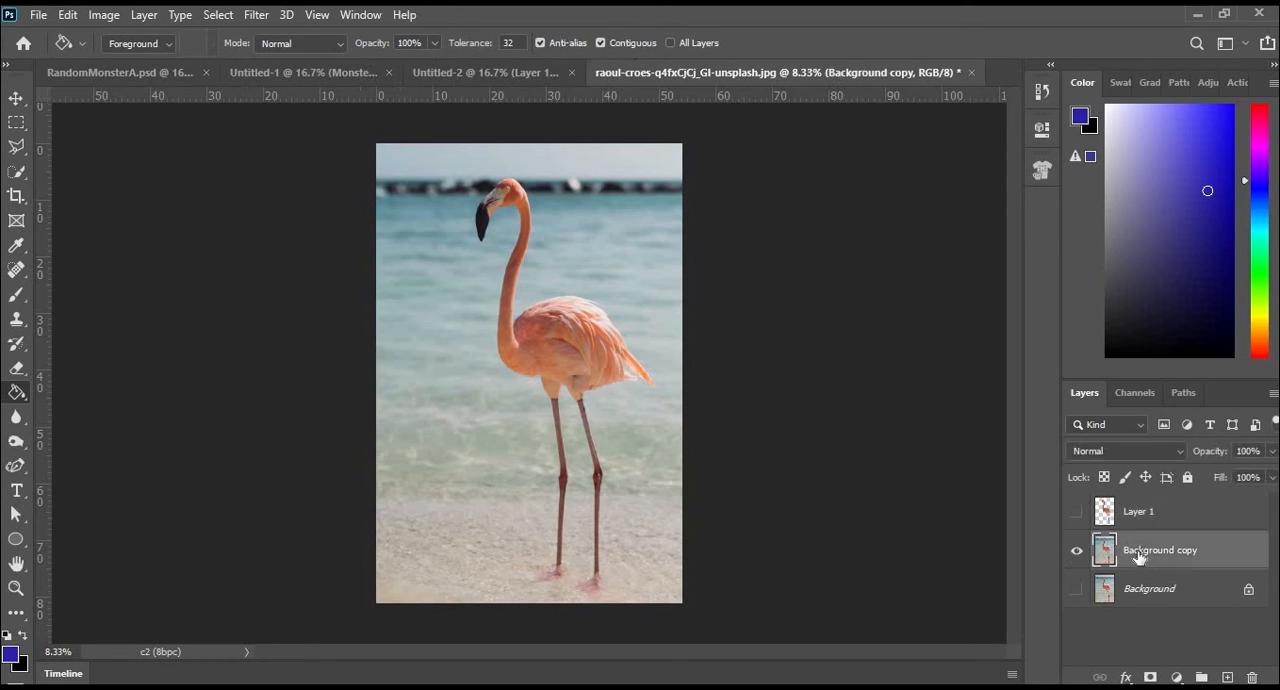
pyautogui.click(217, 15)
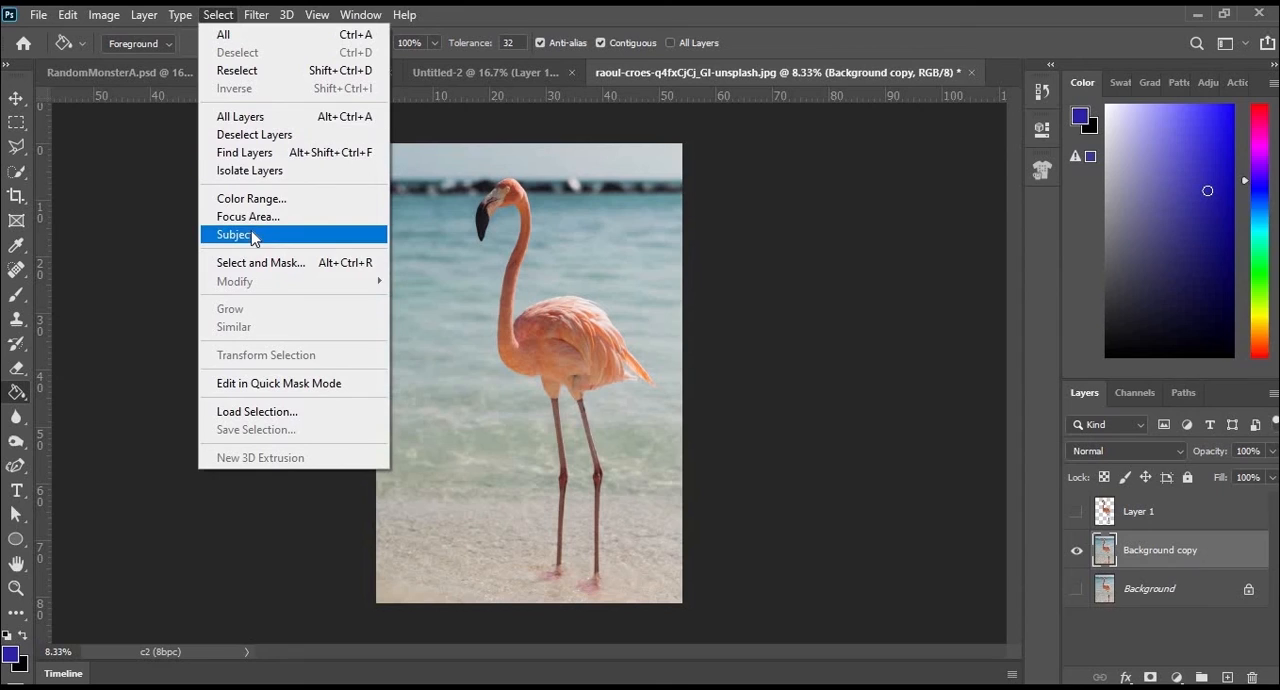
pyautogui.click(251, 231)
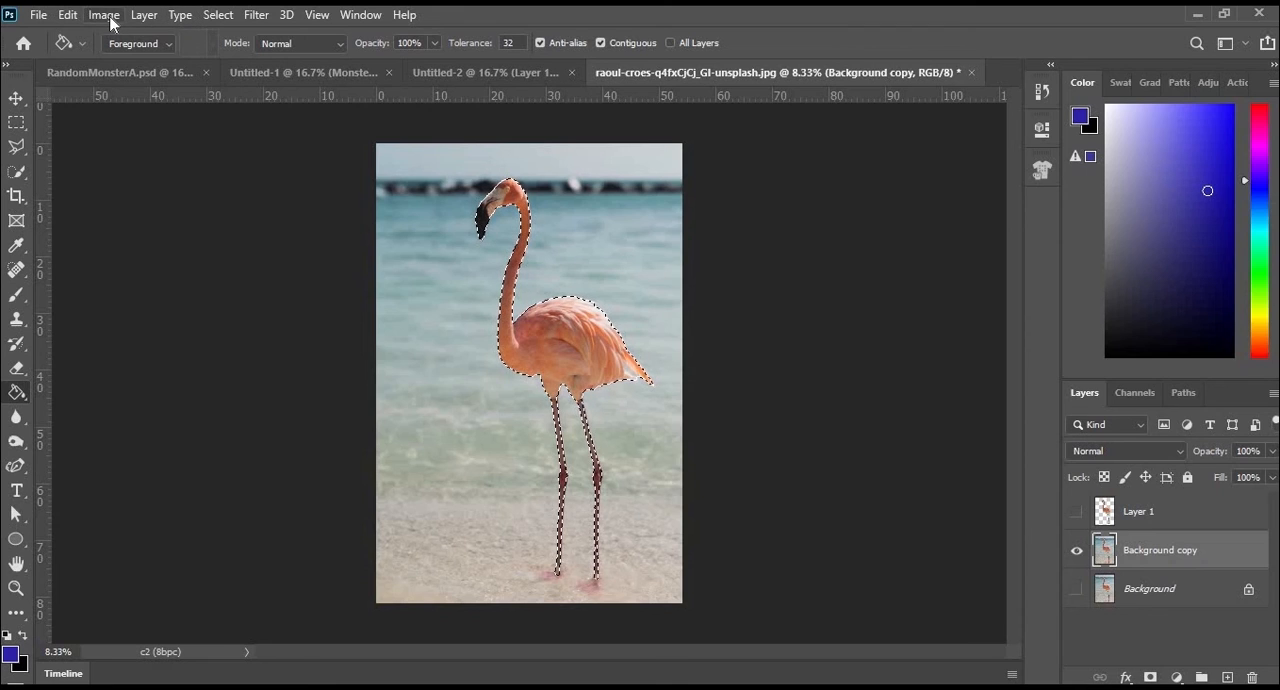
# - Start a Content-Aware Fill on Background copy and extend the fill area with the Lasso loosely around the whole flamingo
pyautogui.click(69, 18)
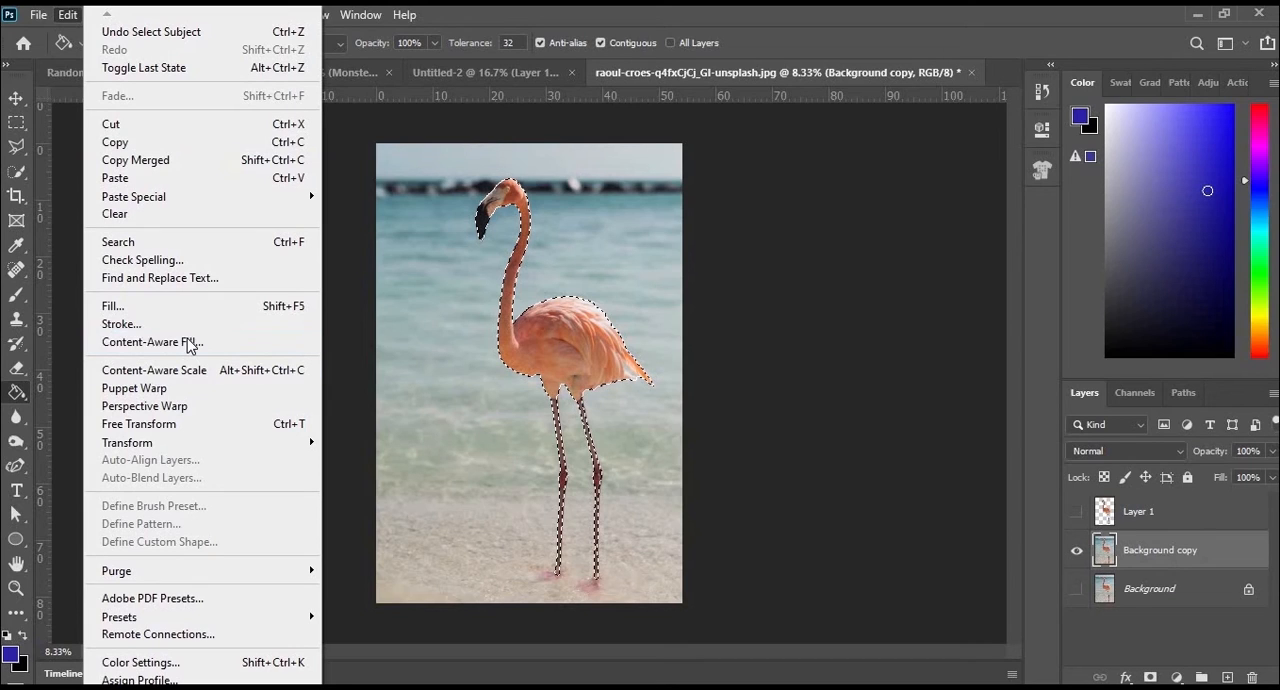
pyautogui.click(187, 342)
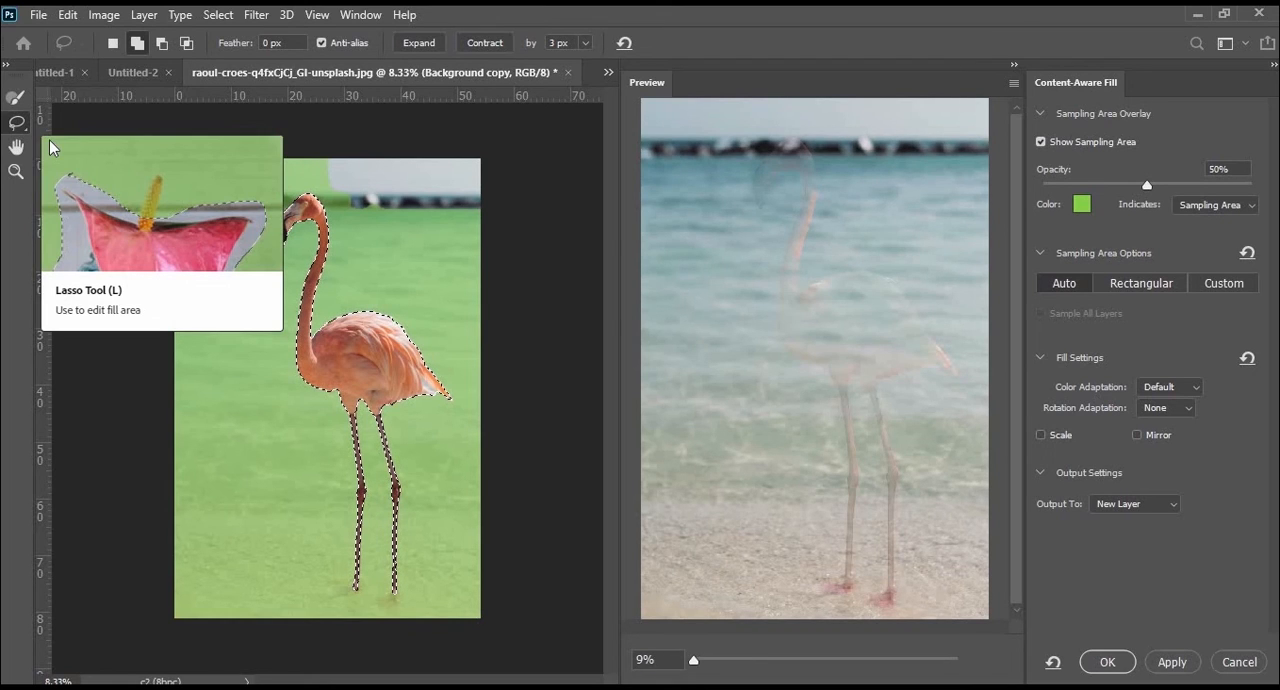
pyautogui.moveTo(262, 222)
pyautogui.mouseDown()
pyautogui.moveTo(285, 258)
pyautogui.moveTo(298, 237)
pyautogui.moveTo(297, 357)
pyautogui.moveTo(329, 409)
pyautogui.moveTo(347, 588)
pyautogui.moveTo(362, 608)
pyautogui.moveTo(437, 565)
pyautogui.moveTo(405, 435)
pyautogui.moveTo(420, 408)
pyautogui.moveTo(460, 391)
pyautogui.moveTo(406, 311)
pyautogui.moveTo(340, 299)
pyautogui.moveTo(325, 323)
pyautogui.moveTo(338, 224)
pyautogui.moveTo(314, 188)
pyautogui.mouseUp()
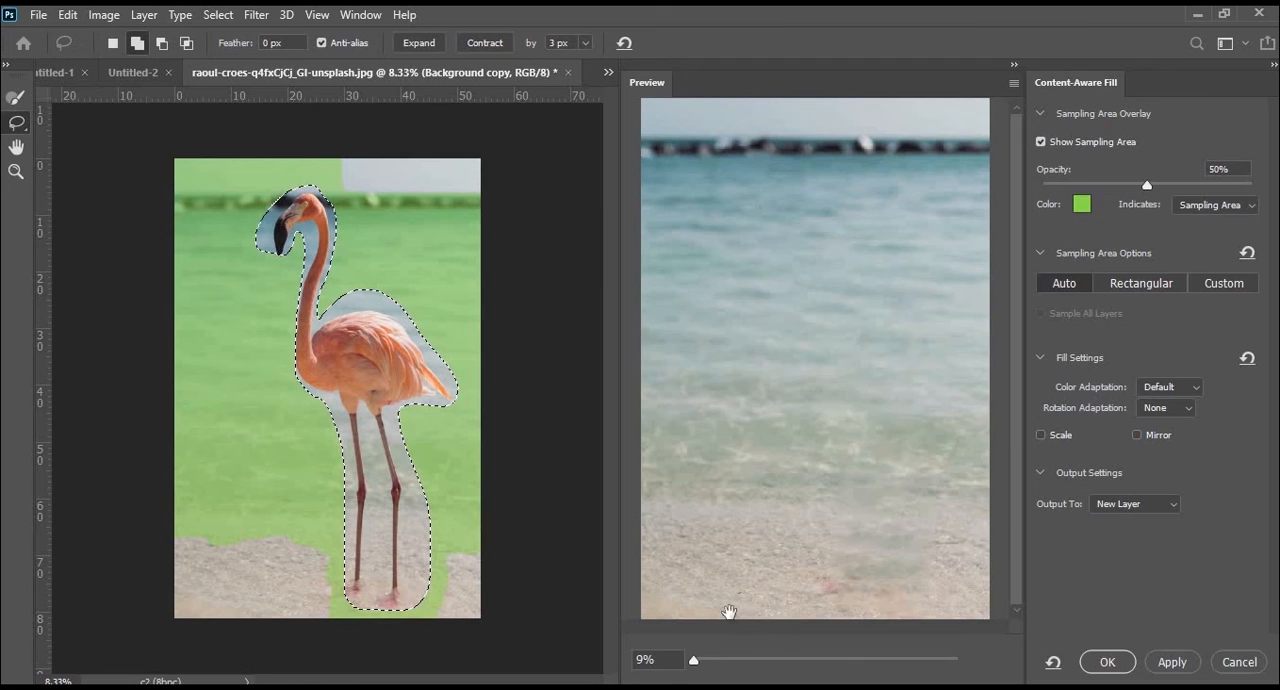
# - Add the sand on both sides of the flamingo's legs to the sampling area and output the fill to a new layer
pyautogui.click(17, 103)
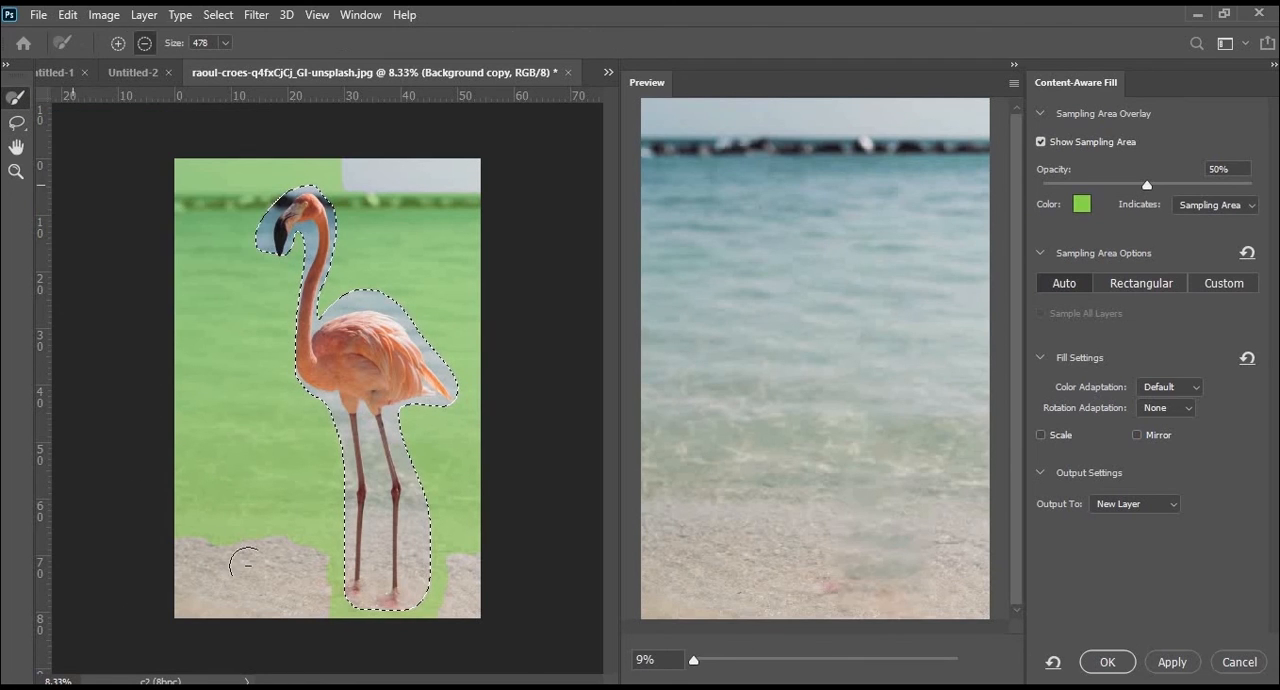
pyautogui.click(118, 43)
pyautogui.moveTo(318, 556)
pyautogui.mouseDown()
pyautogui.moveTo(317, 637)
pyautogui.moveTo(278, 517)
pyautogui.moveTo(248, 577)
pyautogui.moveTo(196, 556)
pyautogui.moveTo(178, 610)
pyautogui.moveTo(272, 622)
pyautogui.mouseUp()
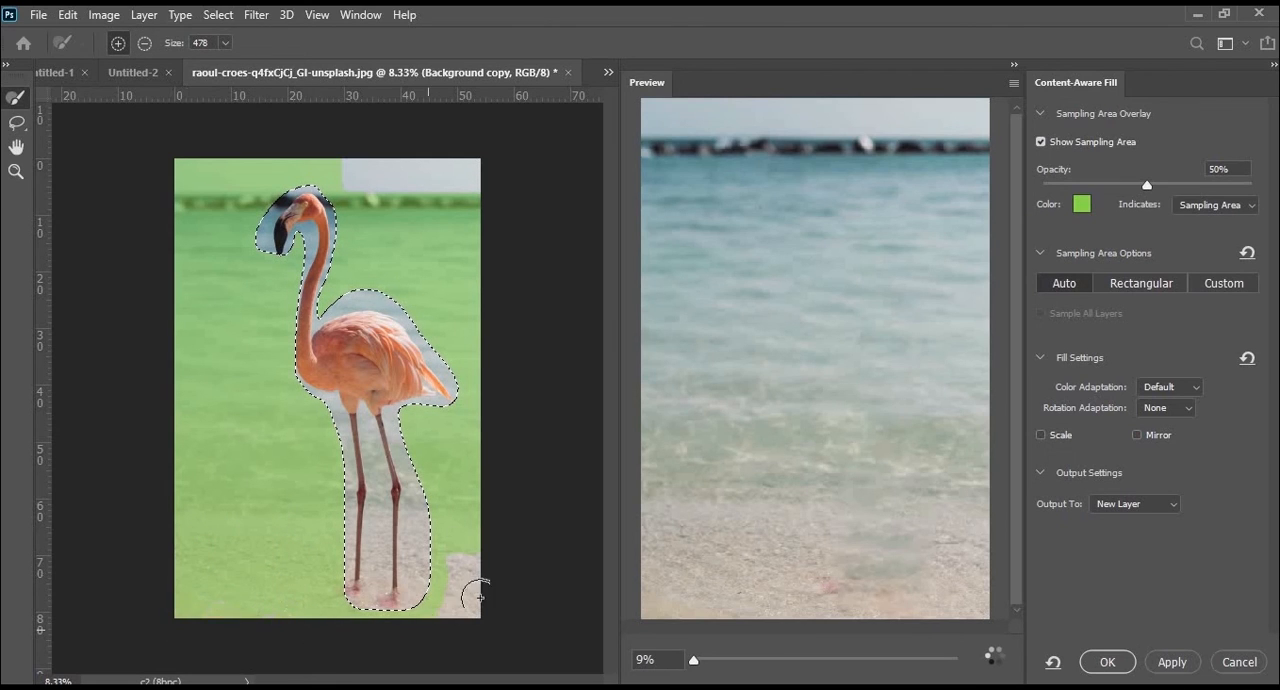
pyautogui.moveTo(481, 632); pyautogui.dragTo(500, 594)
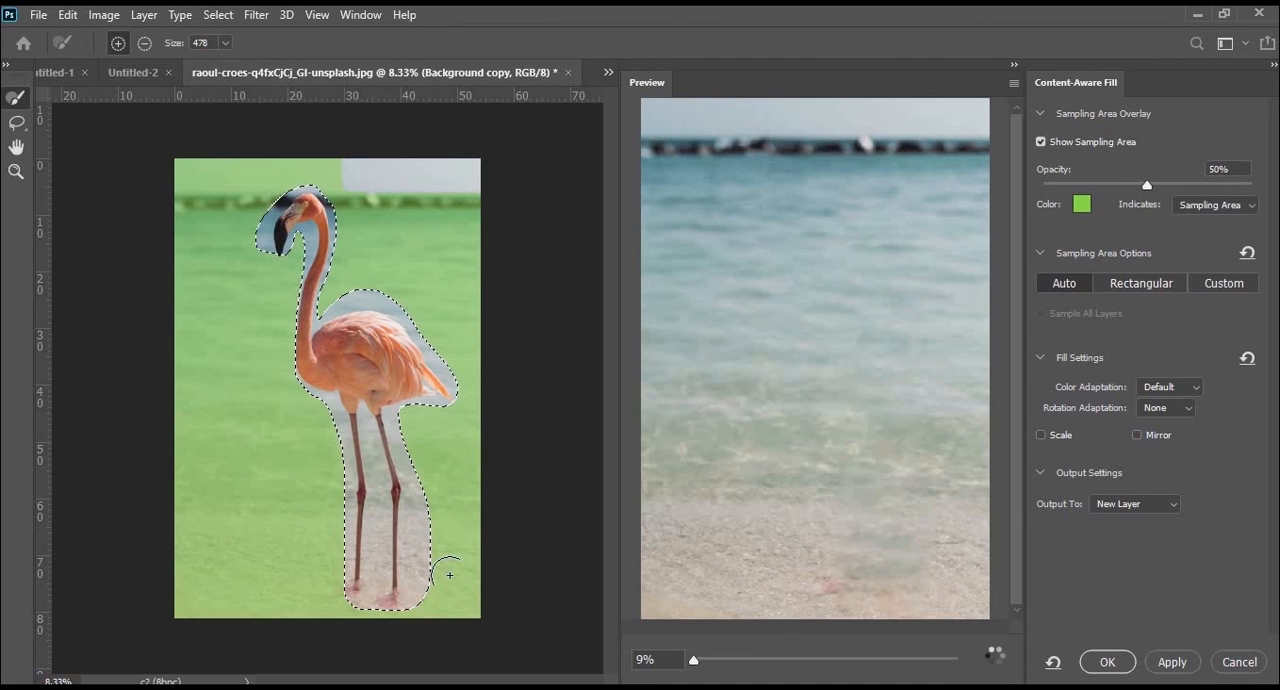
pyautogui.click(1107, 663)
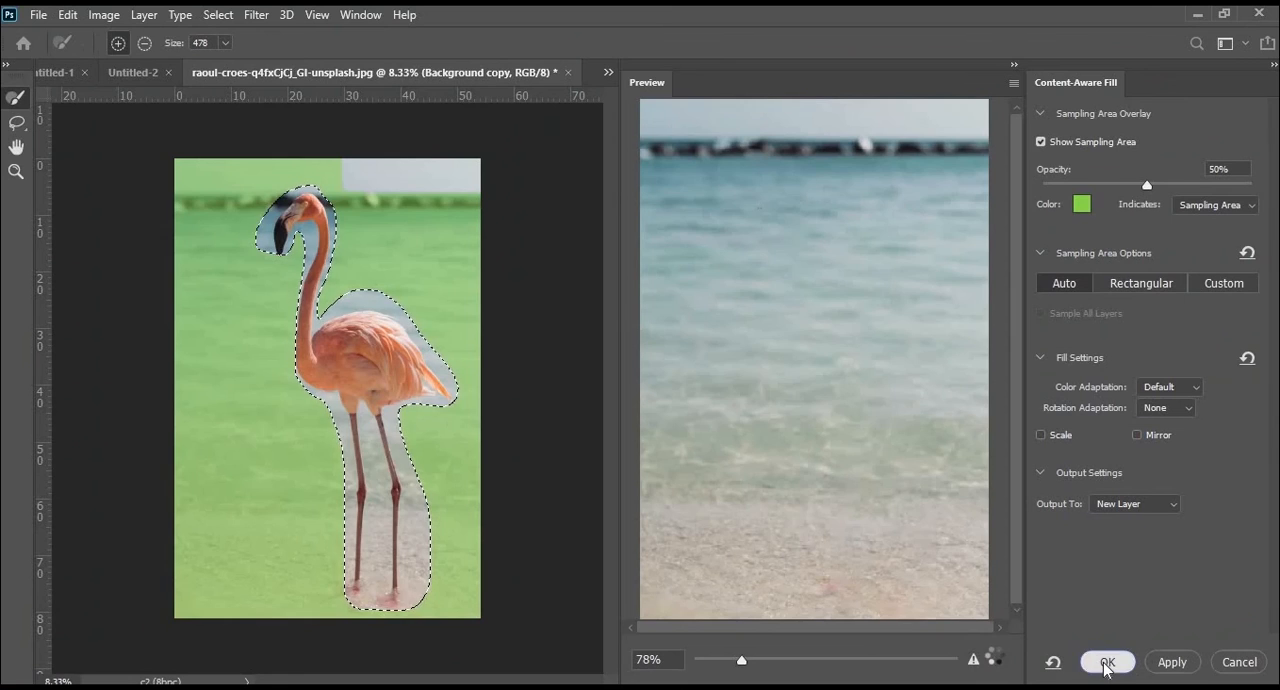
pyautogui.click(1107, 662)
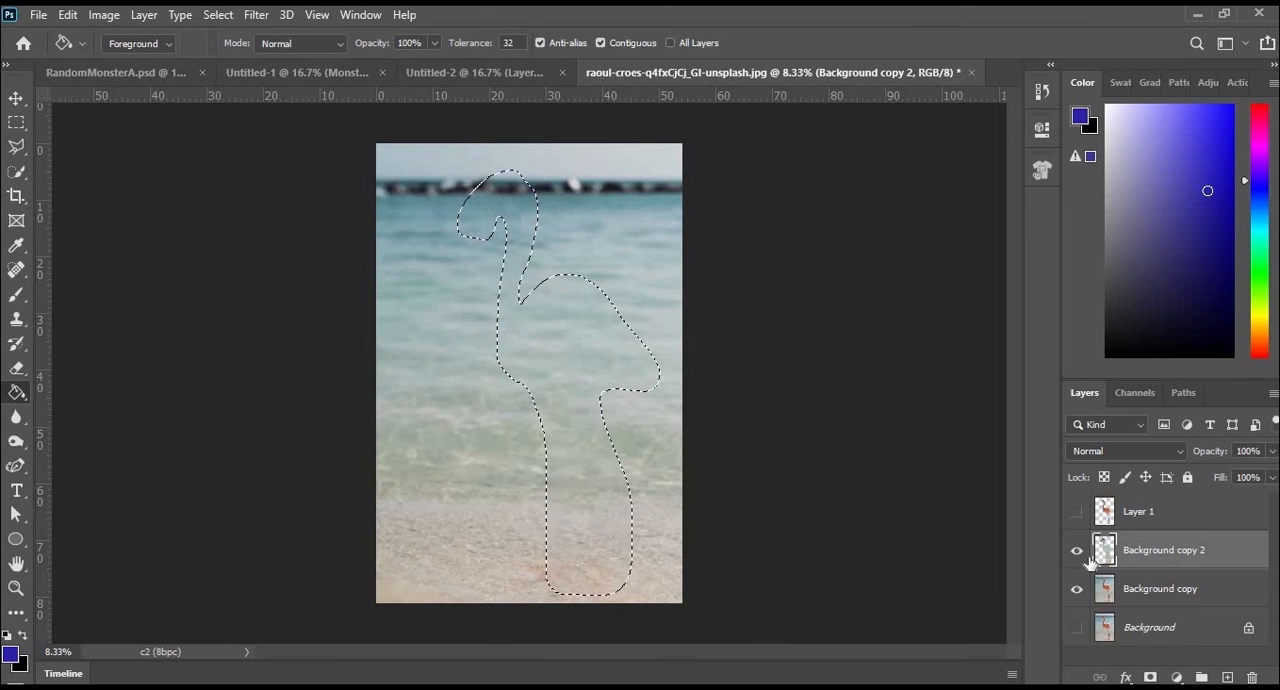
# - Merge the Background copy and Background copy 2 layers into one flamingo-free background layer
pyautogui.click(1134, 594)
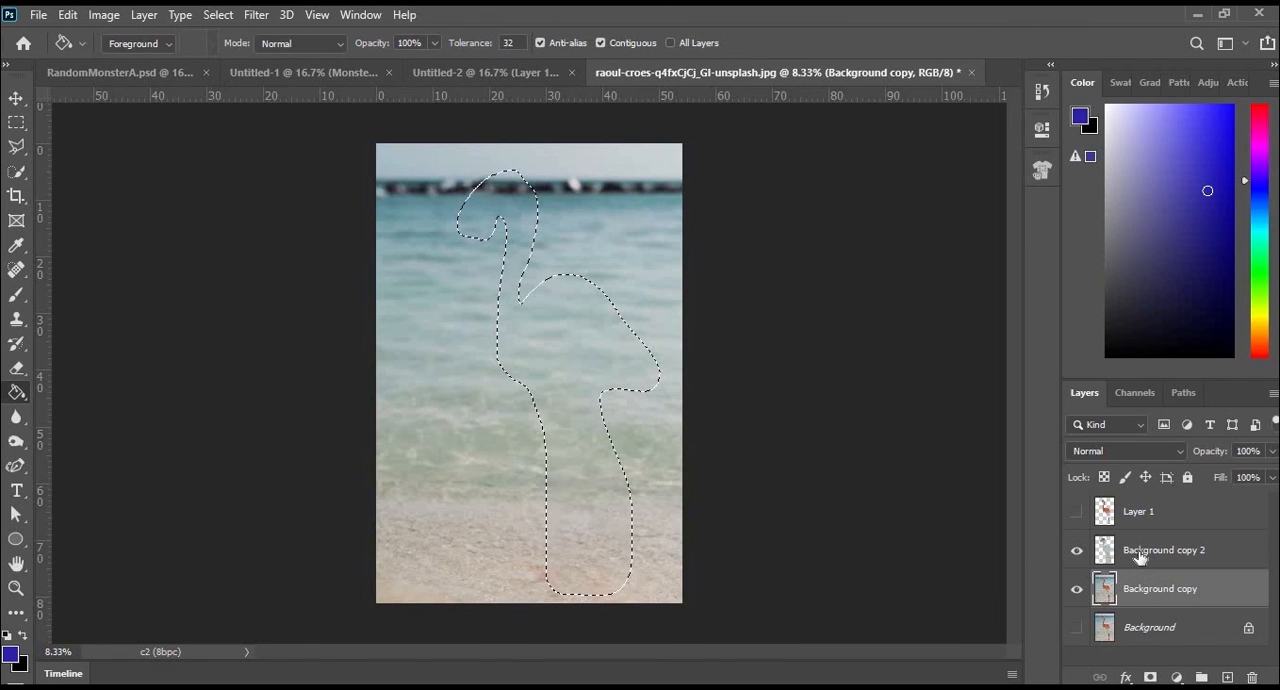
pyautogui.keyDown('ctrl'); pyautogui.click(1139, 552); pyautogui.keyUp('ctrl')
pyautogui.rightClick(1139, 552)
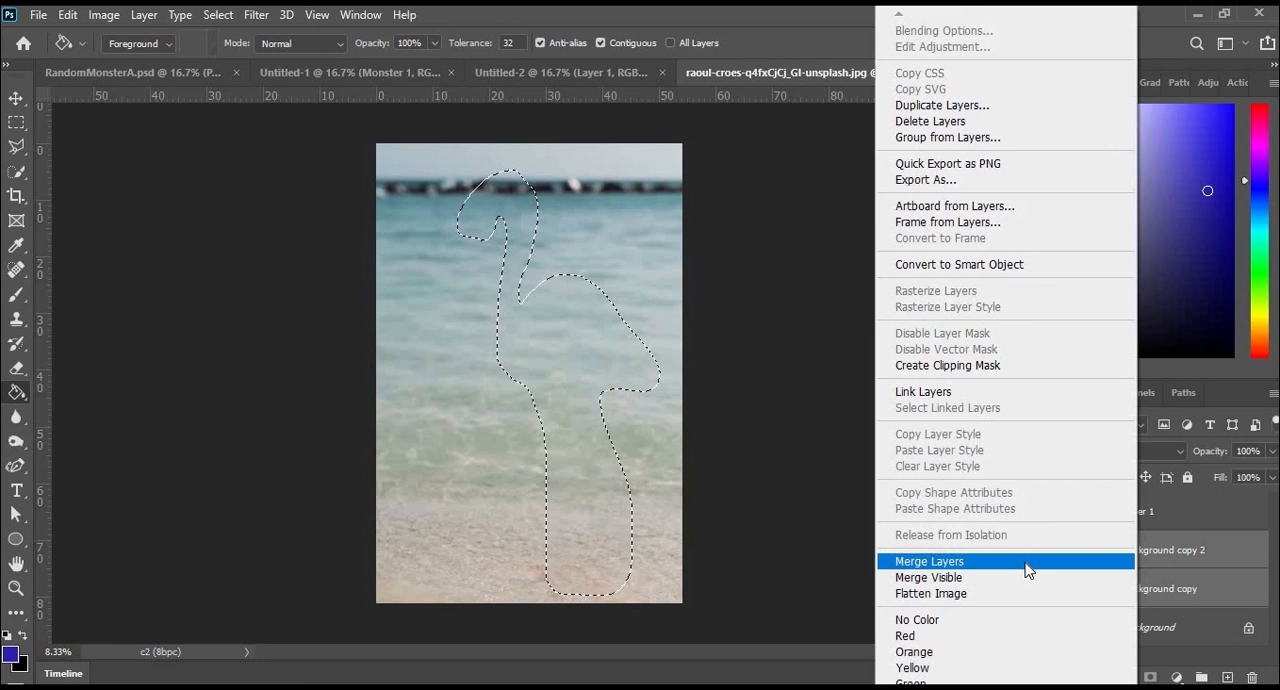
pyautogui.click(1027, 570)
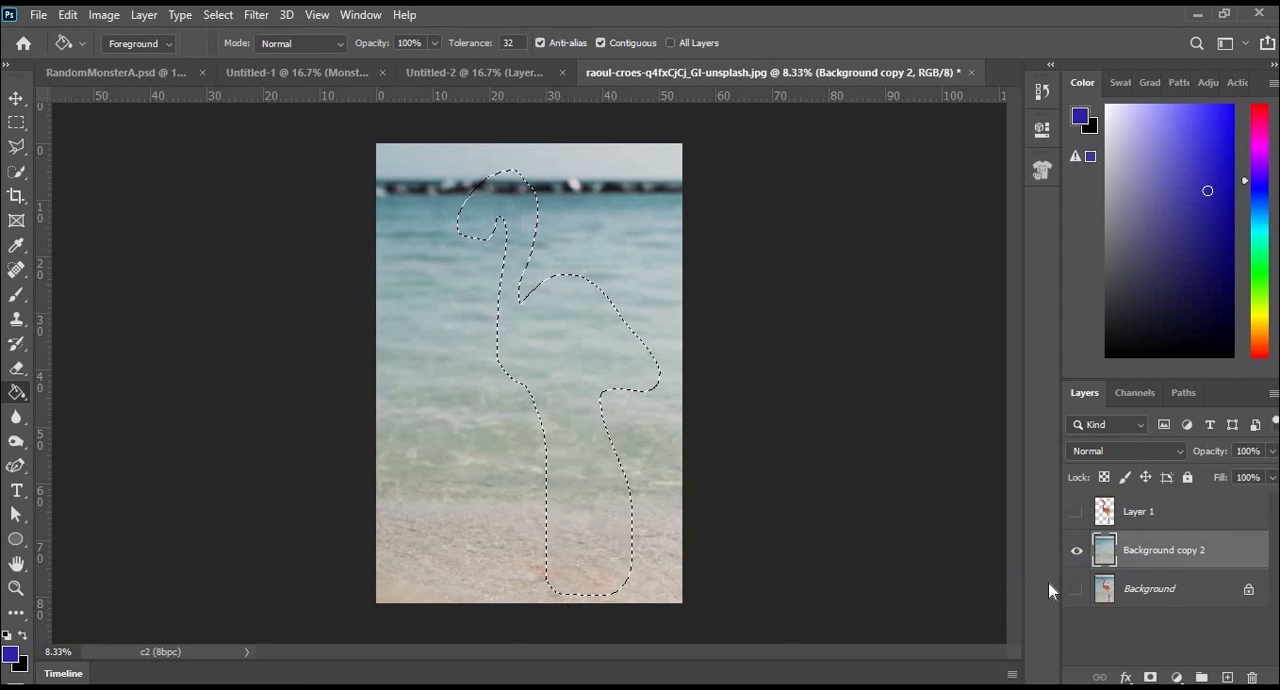
# - Clear the flamingo-shaped selection, show the cut-out flamingo on Layer 1 and make it the active layer
pyautogui.click(218, 15)
pyautogui.hotkey('ctrl', 'd')
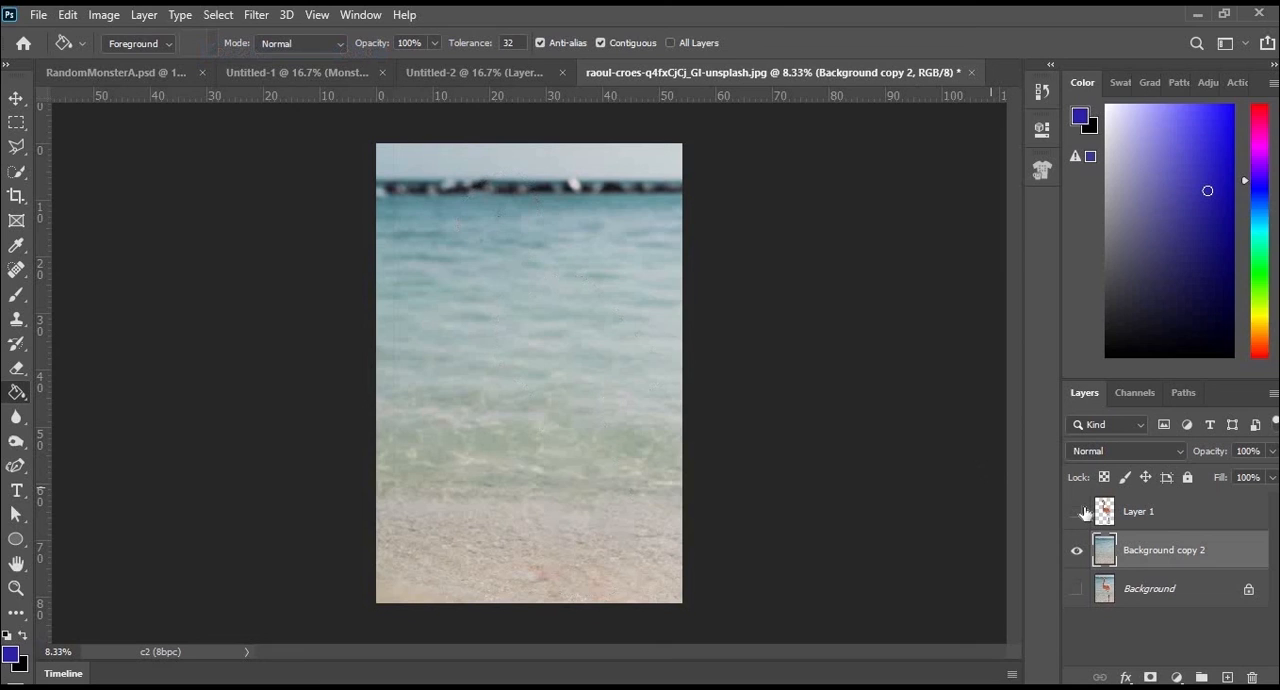
pyautogui.click(1077, 511)
pyautogui.click(1138, 511)
# - Start a Puppet Warp on Layer 1 and pin the flamingo's beak tip, back of the head and base of the neck
pyautogui.click(67, 14)
pyautogui.click(150, 384)
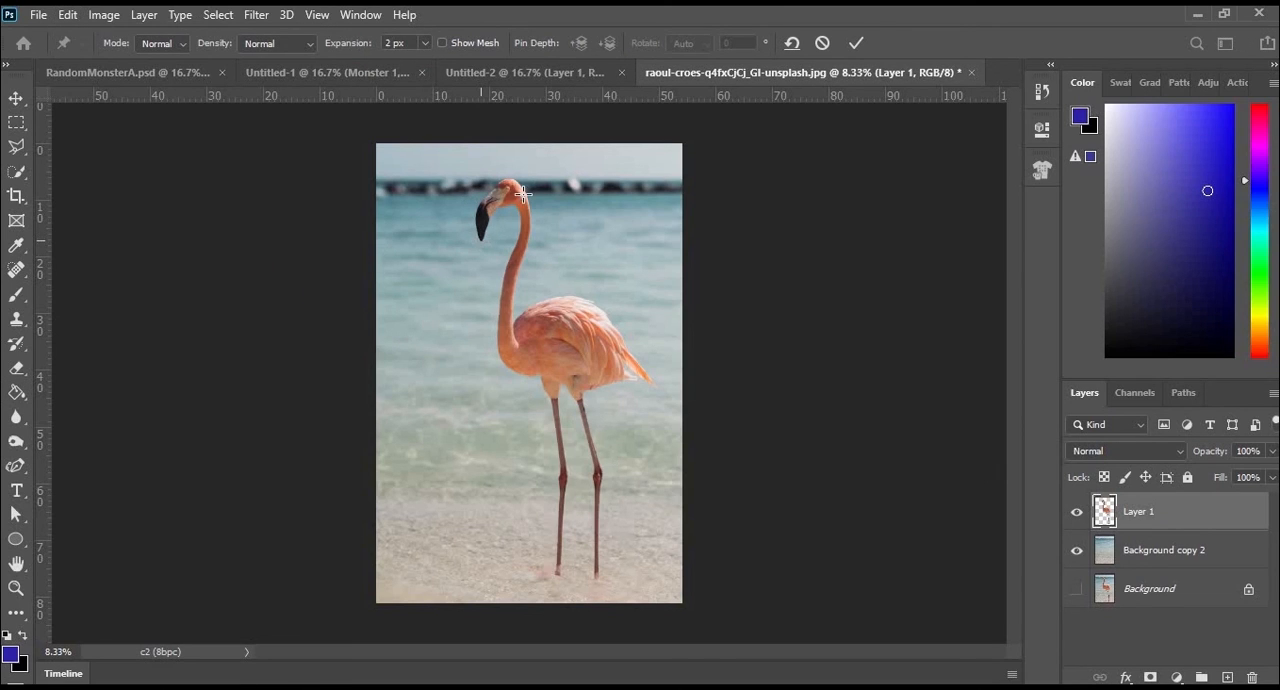
pyautogui.click(480, 240)
pyautogui.click(522, 194)
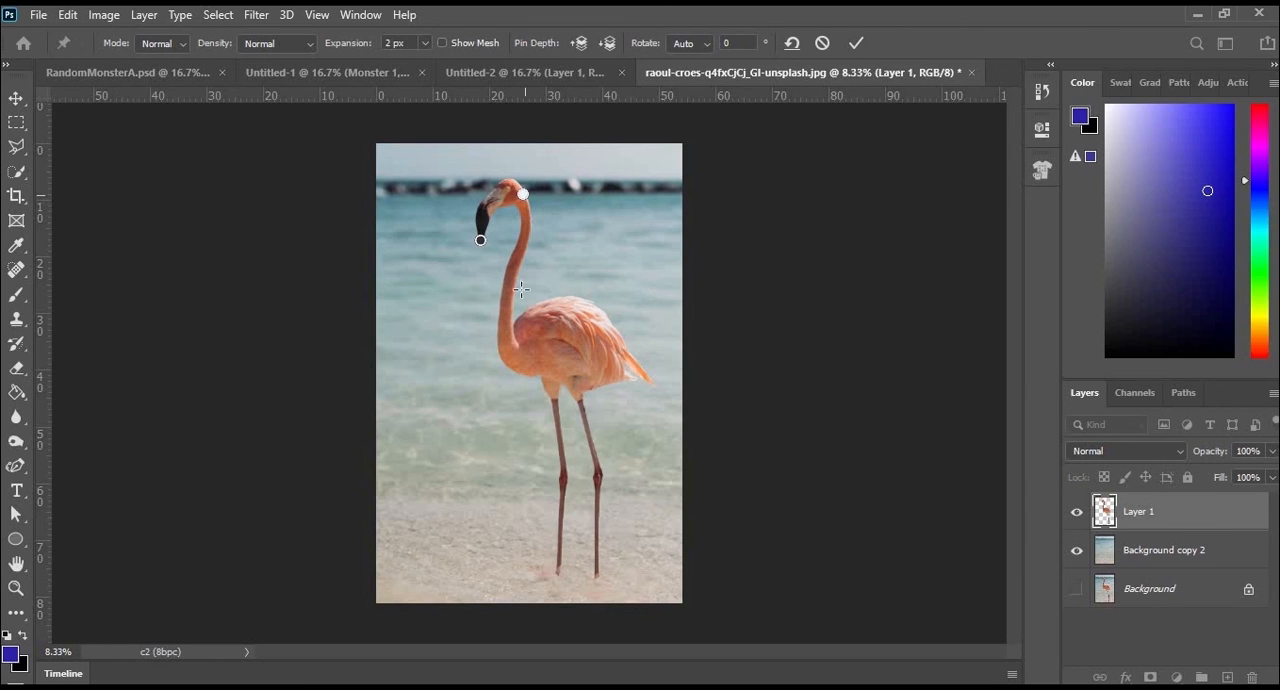
pyautogui.click(502, 349)
# - Remove the beak pin and try swinging the flamingo's head down toward the water and back up by its head pin
pyautogui.moveTo(524, 195); pyautogui.dragTo(494, 255)
pyautogui.rightClick(478, 240)
pyautogui.click(503, 249)
pyautogui.moveTo(514, 192); pyautogui.dragTo(404, 384)
pyautogui.moveTo(408, 487); pyautogui.dragTo(524, 204)
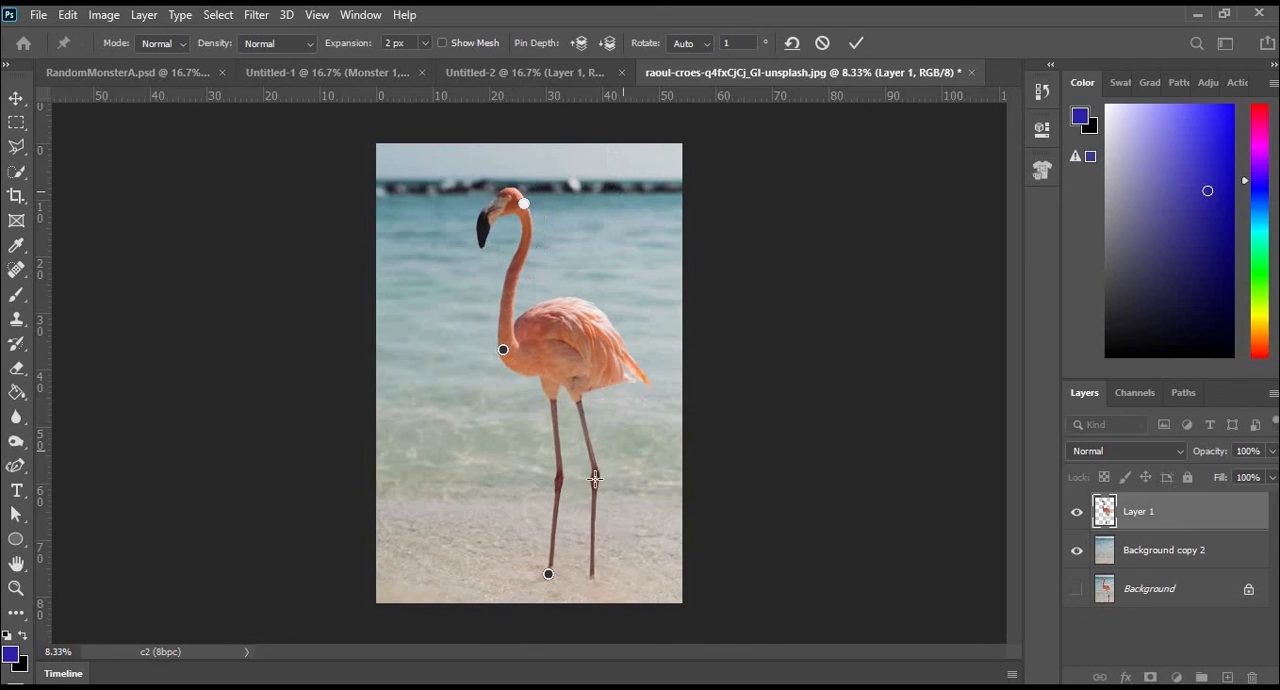
# - Pose the flamingo with its head bent back, beak pointing up, tail raised and one knee lifted out behind the standing leg
pyautogui.moveTo(606, 470); pyautogui.dragTo(531, 428)
pyautogui.moveTo(523, 203); pyautogui.dragTo(538, 176)
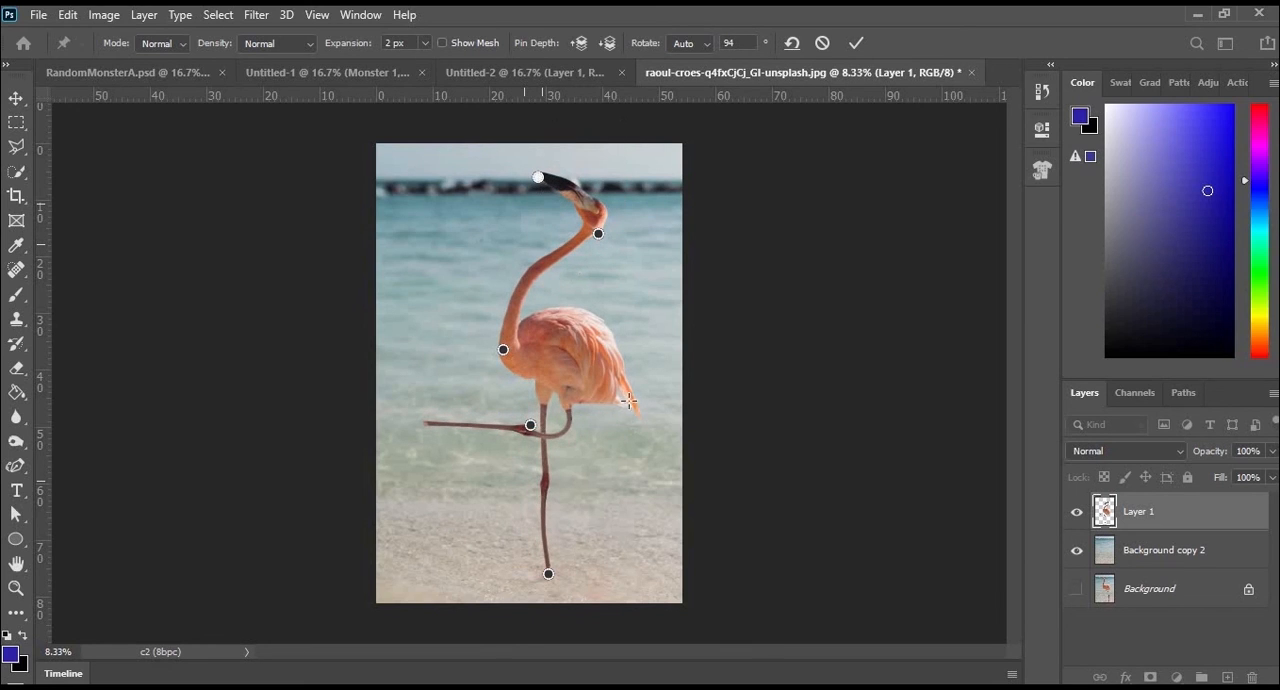
pyautogui.moveTo(624, 401); pyautogui.dragTo(642, 313)
pyautogui.moveTo(531, 426); pyautogui.dragTo(622, 404)
# - Fold the lifted lower leg in so its foot meets the standing leg just below the knee, push the bent knee outward and apply the warp
pyautogui.click(621, 503)
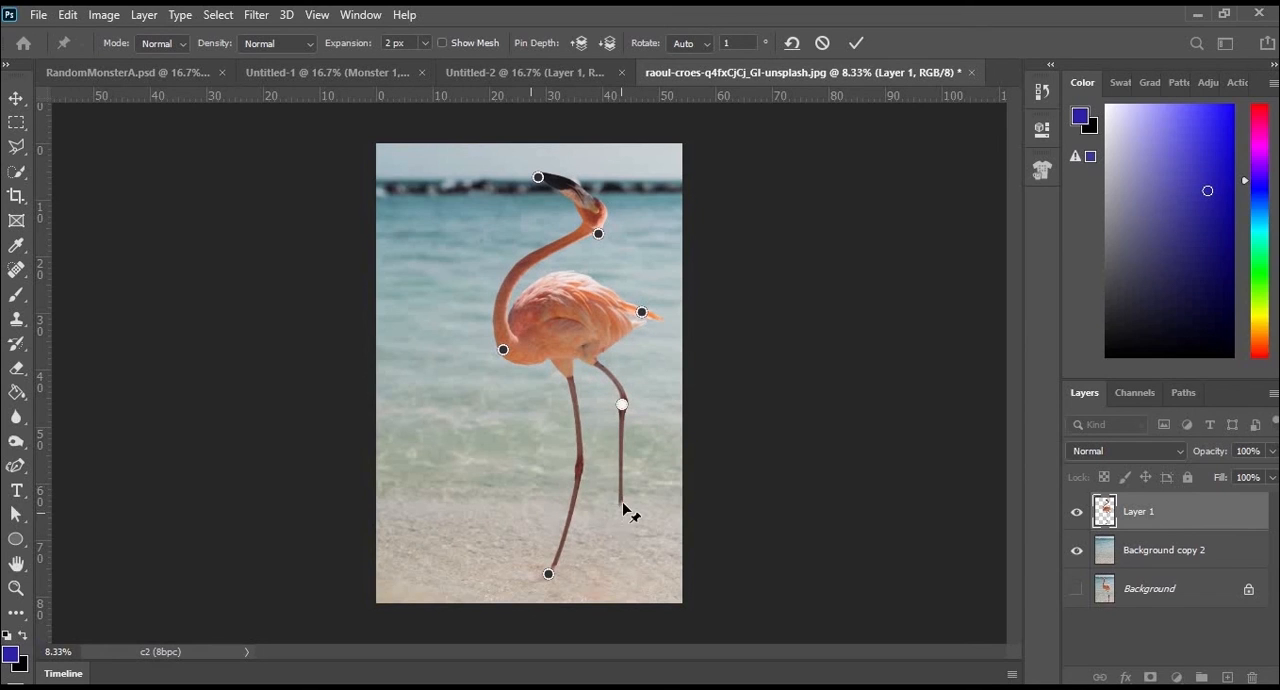
pyautogui.moveTo(620, 470); pyautogui.dragTo(553, 480)
pyautogui.moveTo(622, 404); pyautogui.dragTo(672, 390)
pyautogui.moveTo(555, 473); pyautogui.dragTo(581, 500)
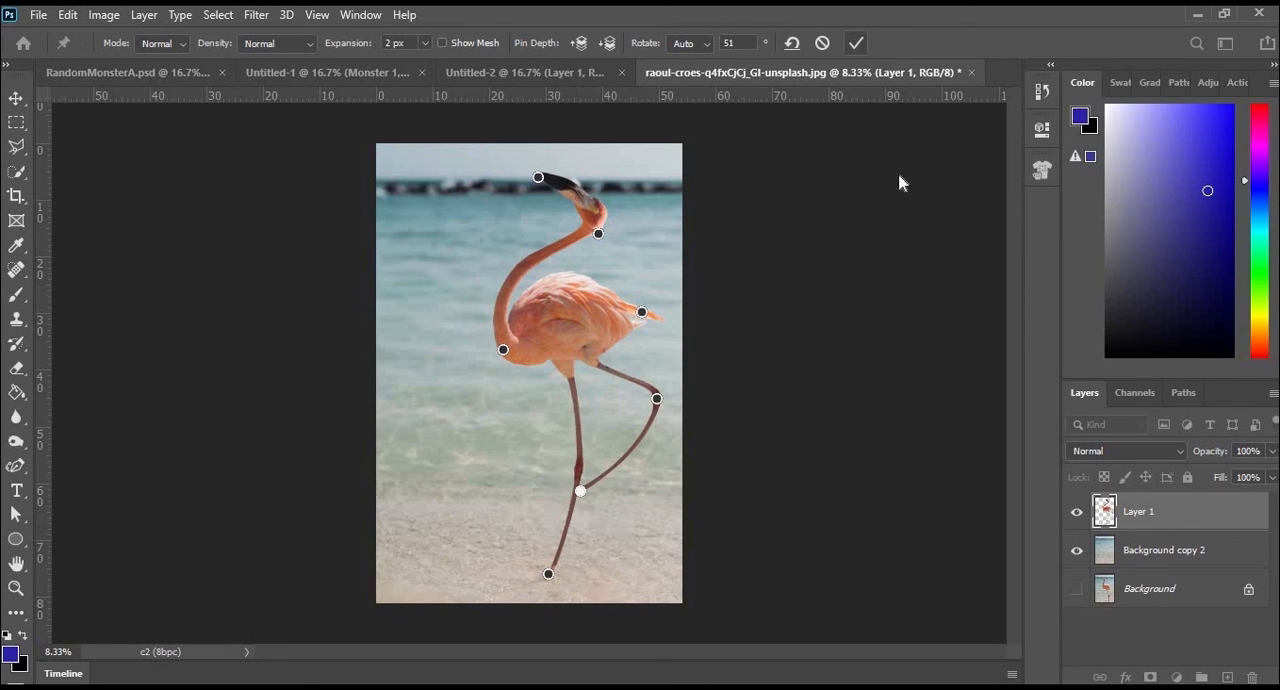
pyautogui.press('Return')
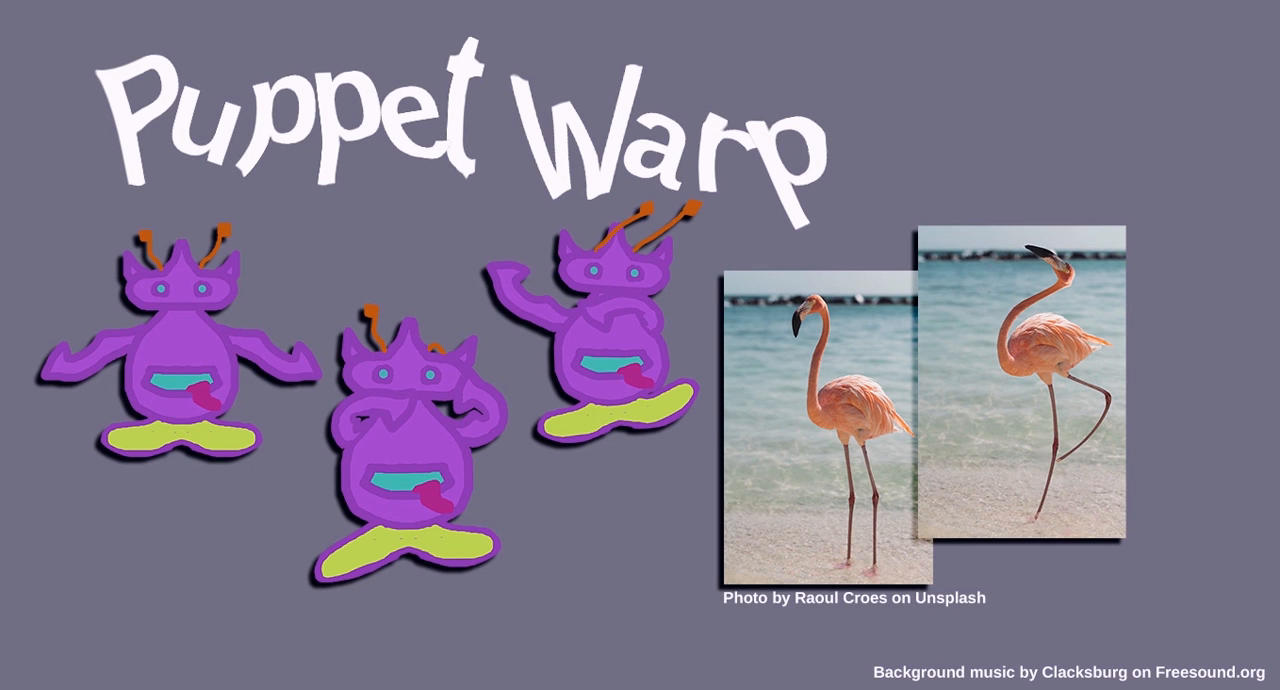